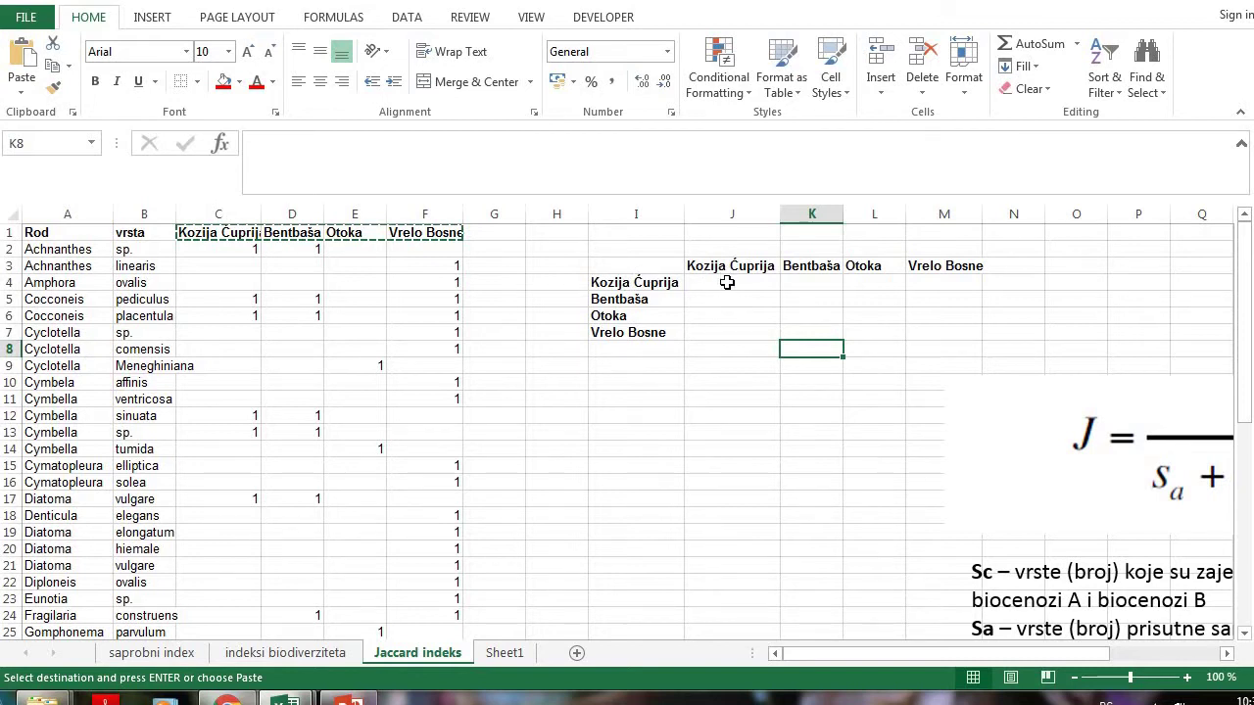
Enter n in the comparison table's diagonal cells J4, K5, L6 and M7, where each site meets itself
click(731, 284)
text(n)
click(821, 300)
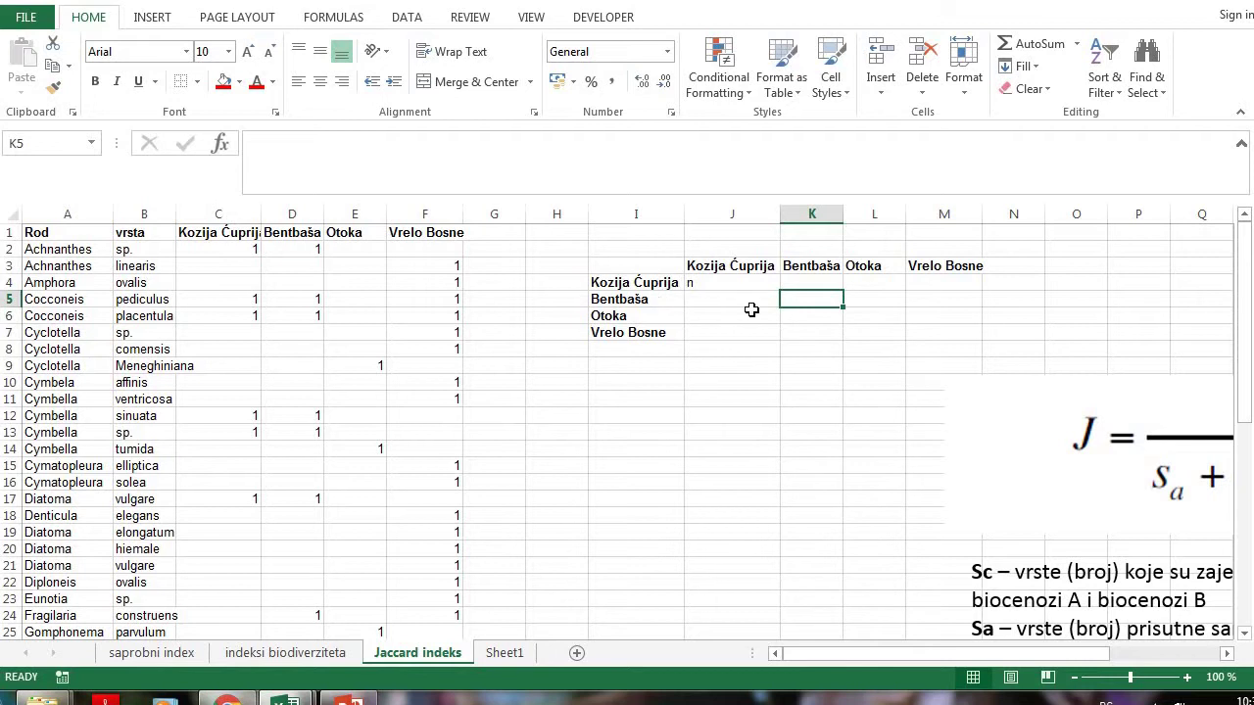
text(n)
click(818, 333)
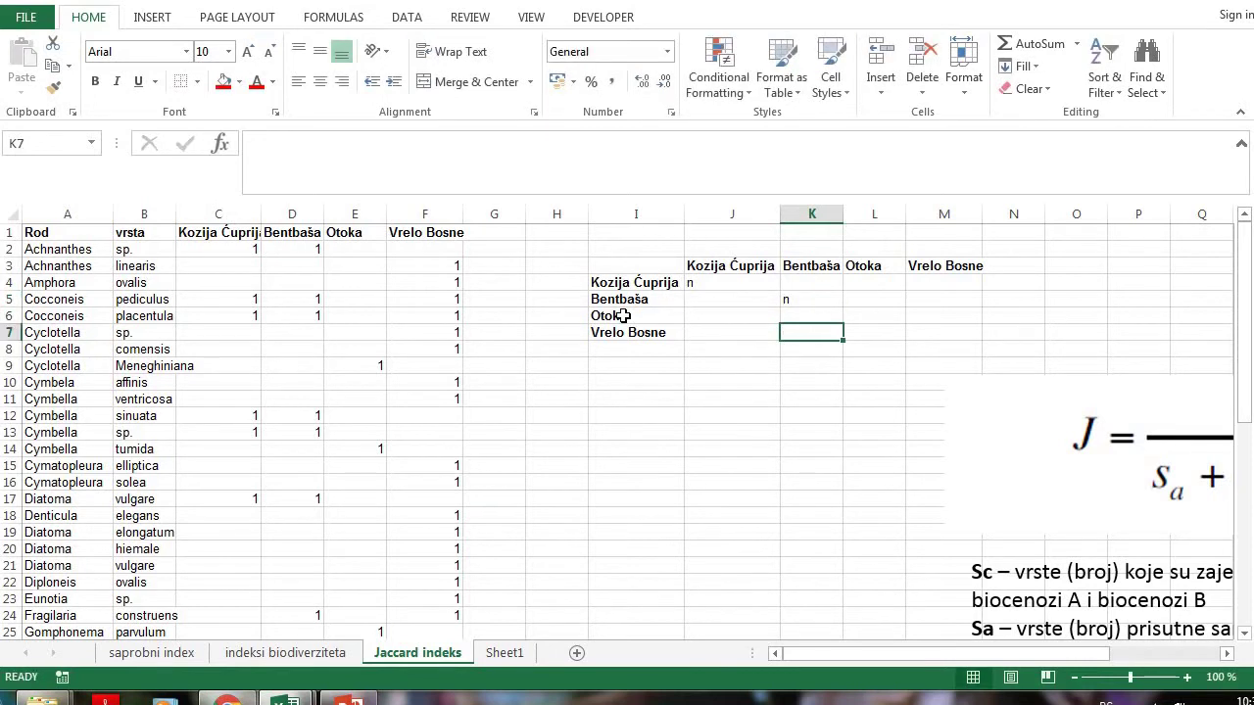
click(865, 315)
text(n)
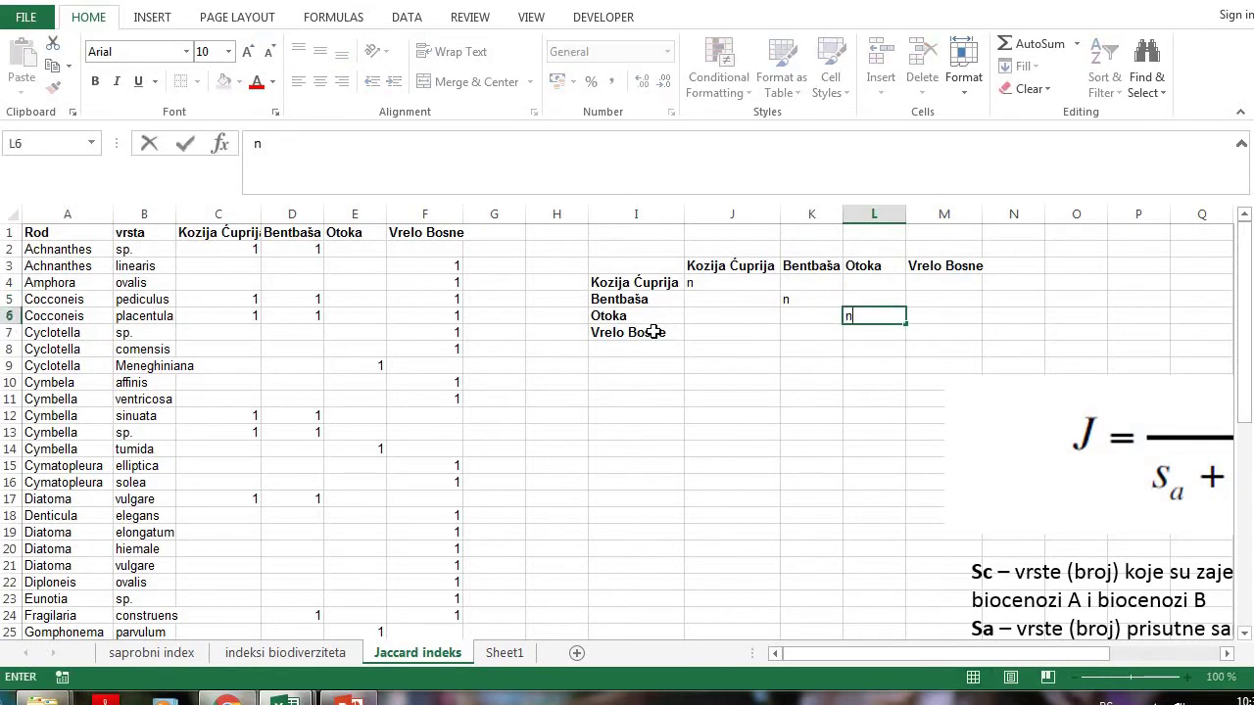
click(945, 333)
text(n)
Apply a thick box border around the comparison table I3:M7 and autofit column M to the Vrelo Bosne heading
drag(660, 261, 932, 338)
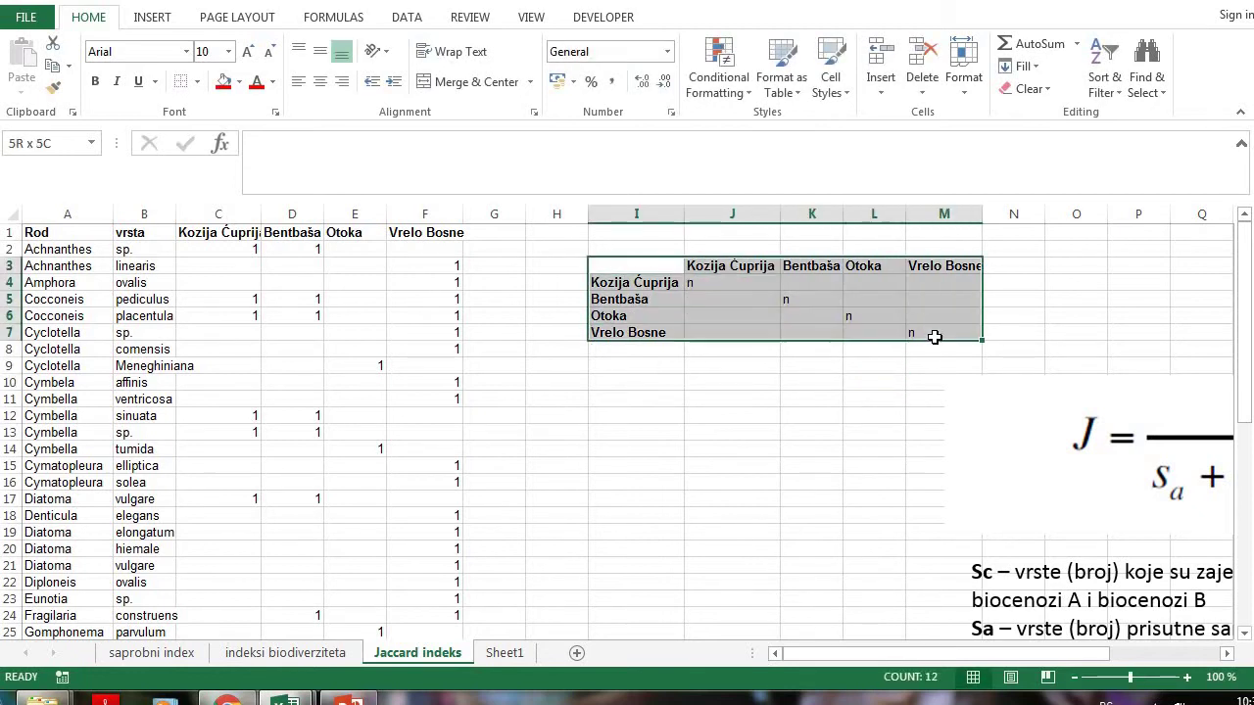
click(197, 81)
click(243, 272)
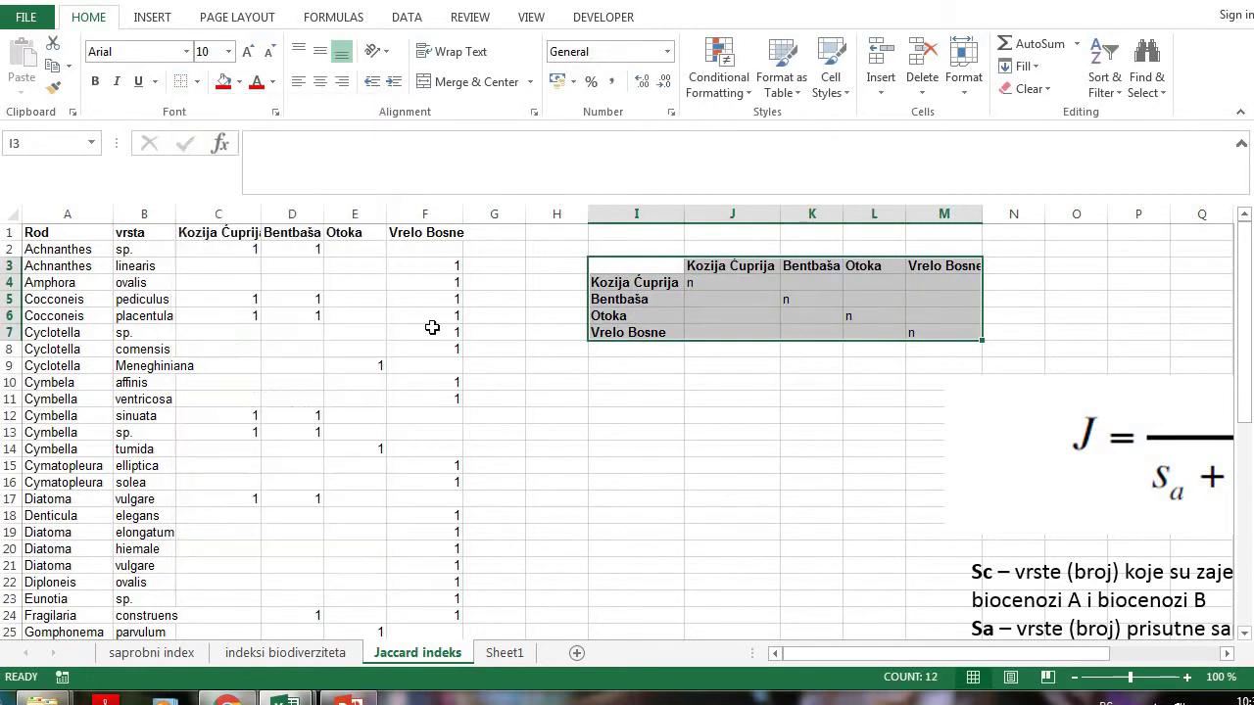
click(493, 351)
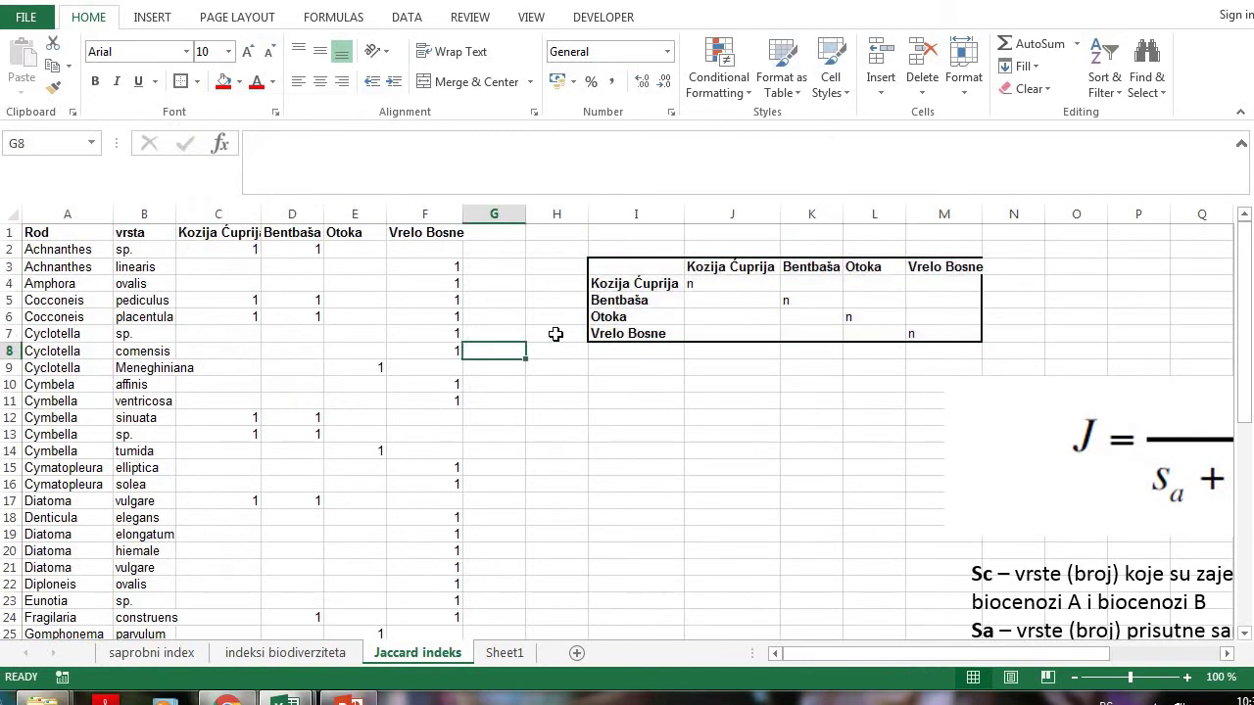
double_click(982, 214)
click(1092, 284)
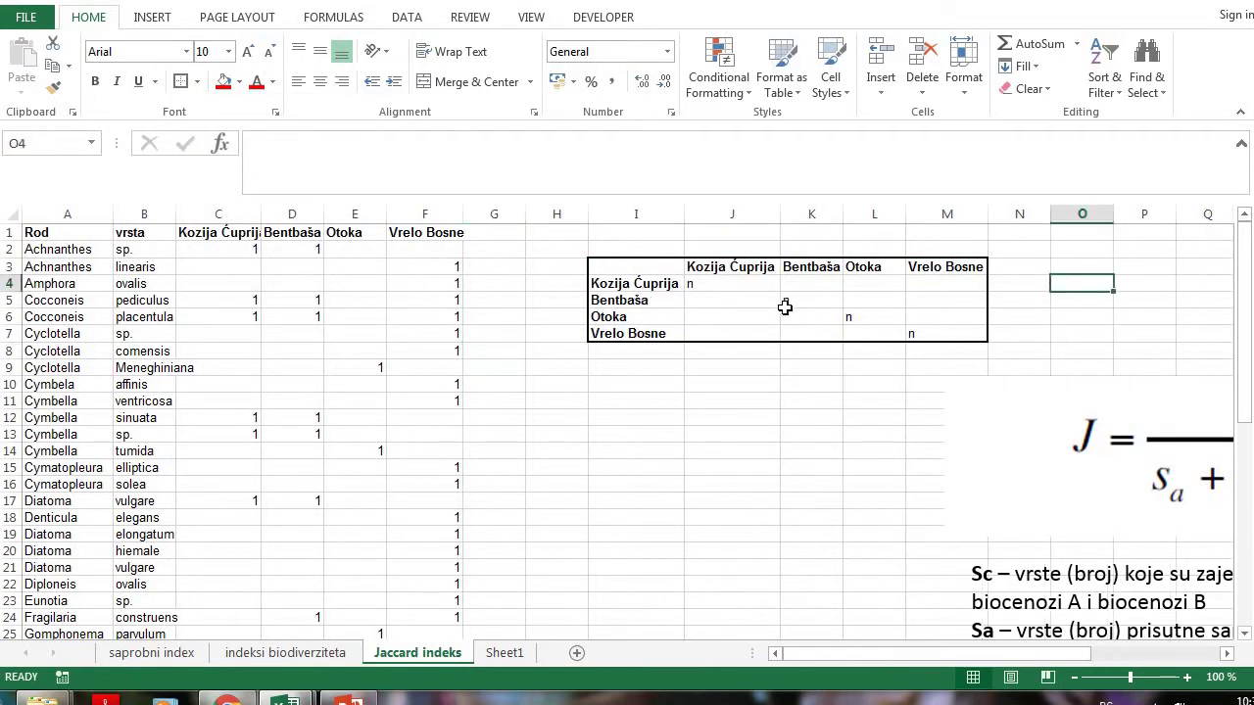
Move the Jaccard formula picture beneath the comparison table and place its Sc, Sa and Sb explanation text box directly under it
drag(1155, 441, 876, 450)
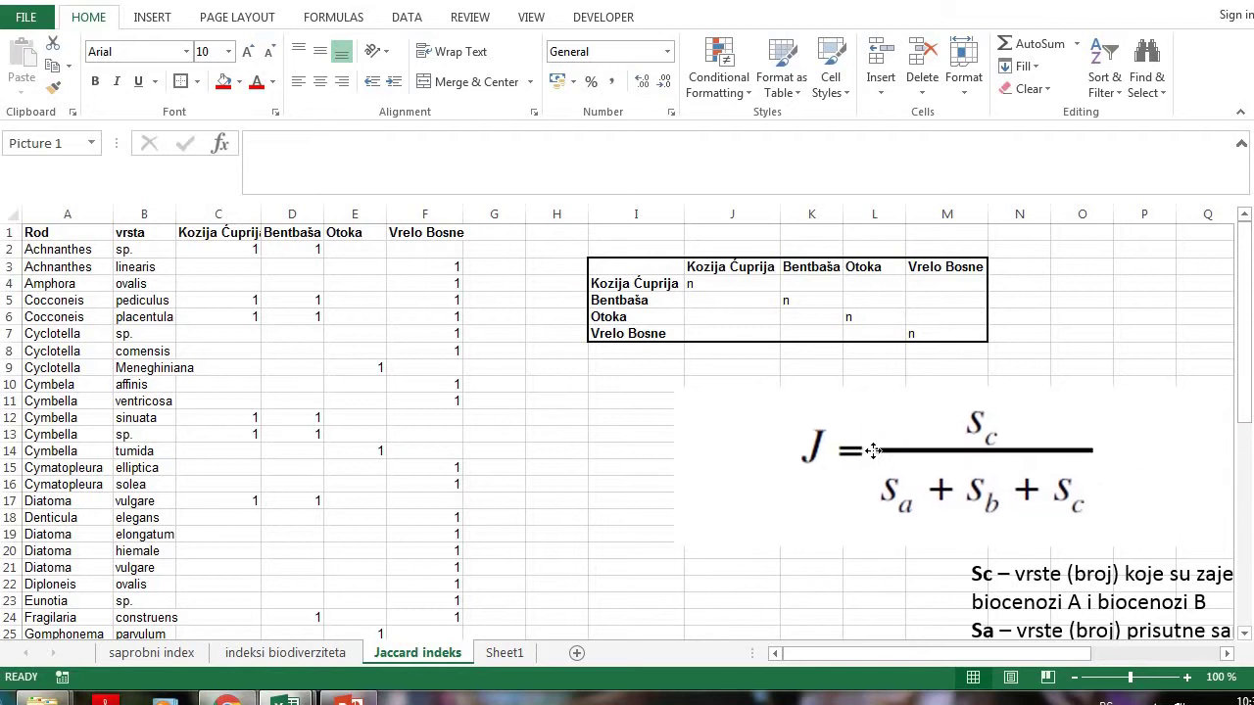
click(1033, 566)
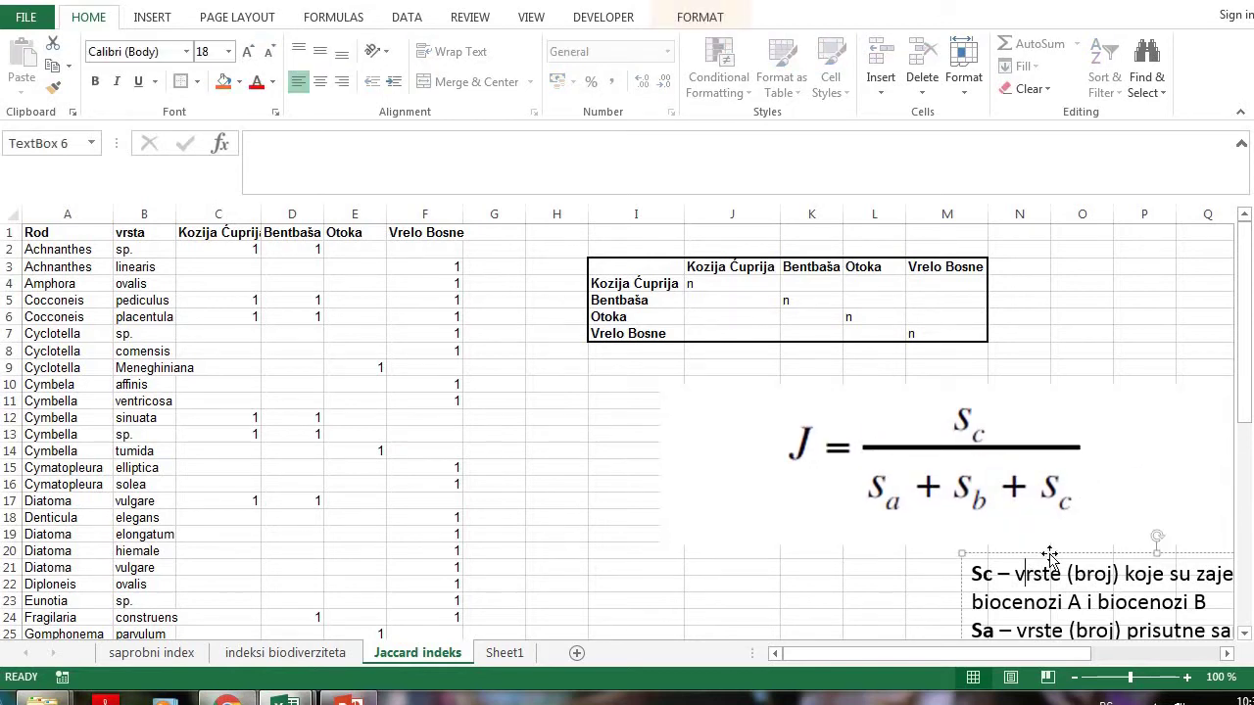
drag(1066, 574, 927, 560)
click(1096, 601)
drag(1122, 550, 844, 525)
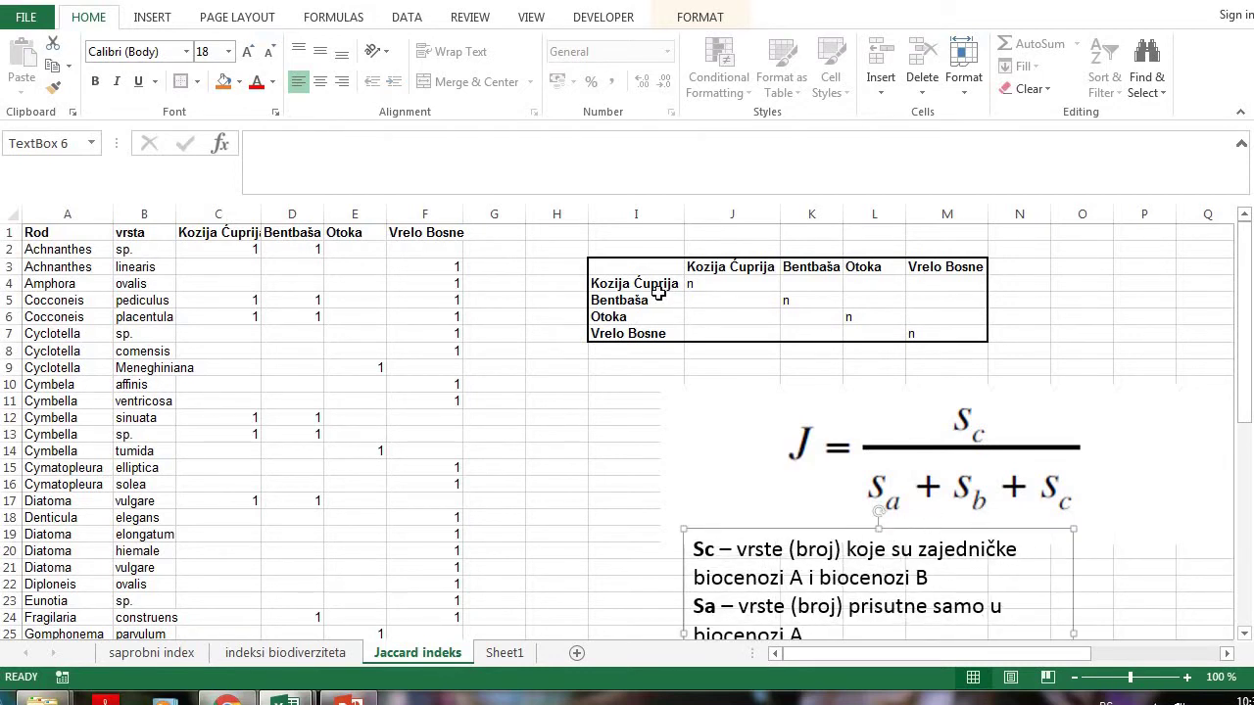
Examine the site-pair cells above the diagonal of the comparison table, row by row from Kozija Ćuprija to Otoka
click(807, 282)
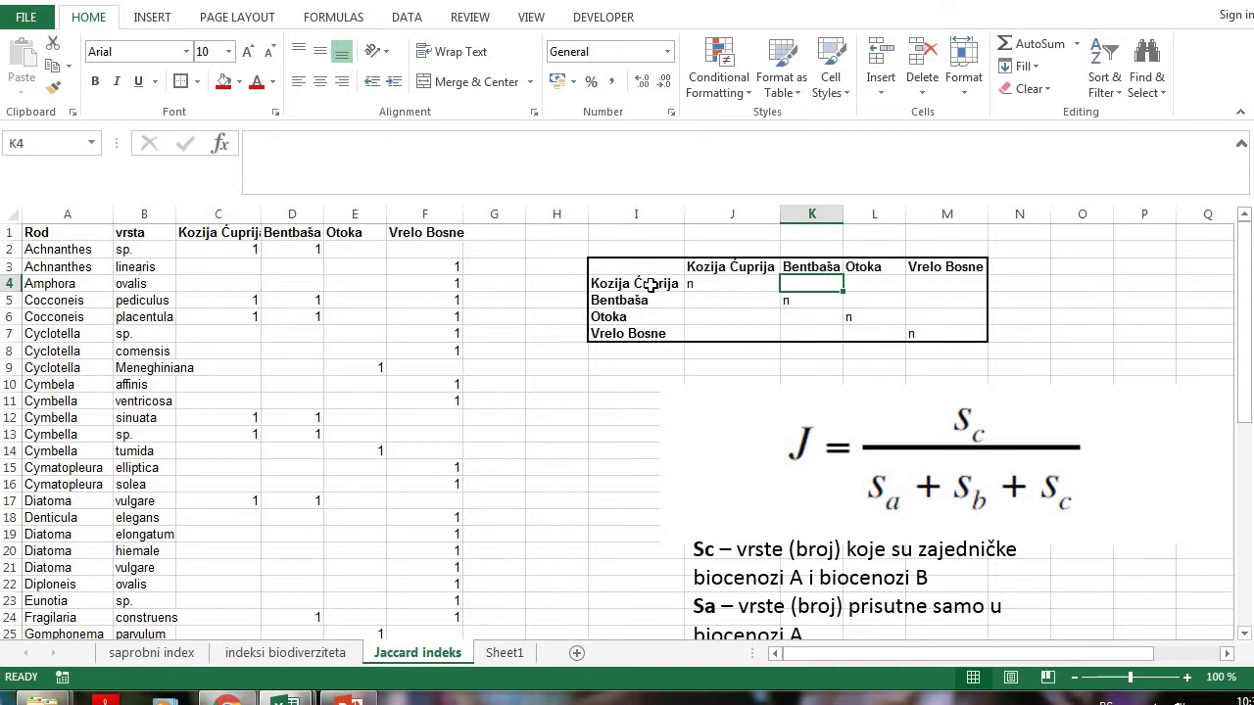
click(883, 283)
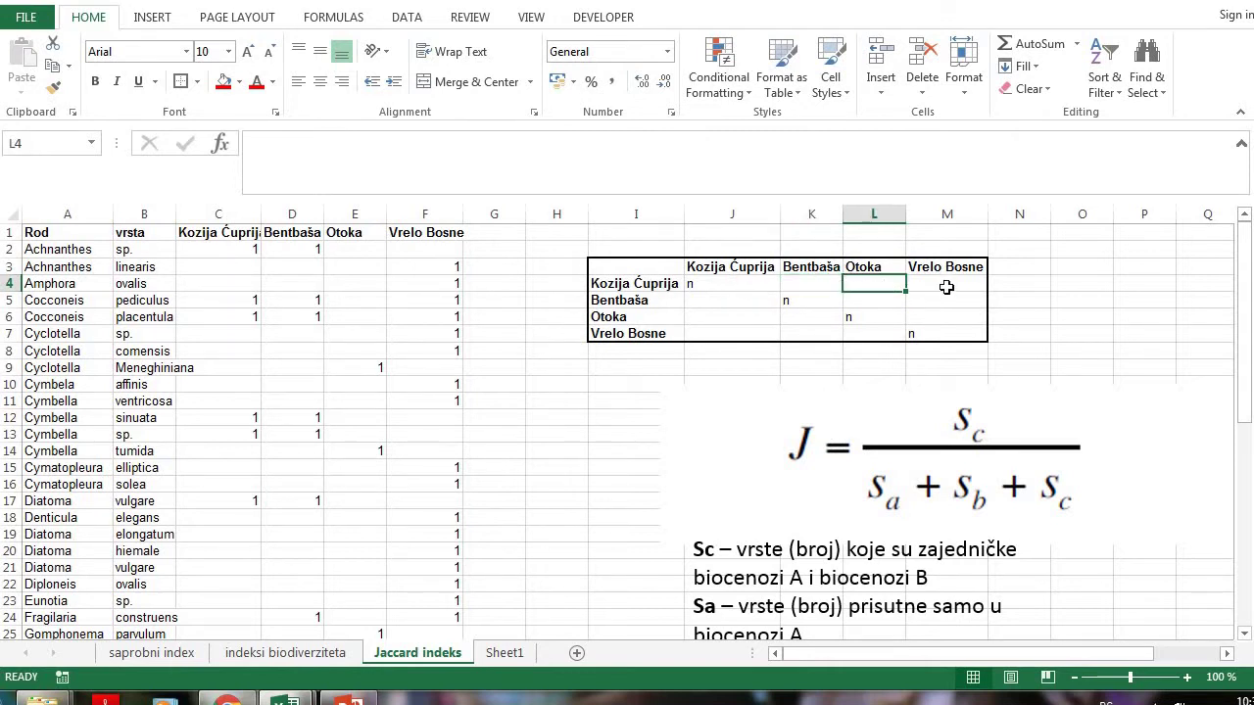
click(943, 283)
click(887, 298)
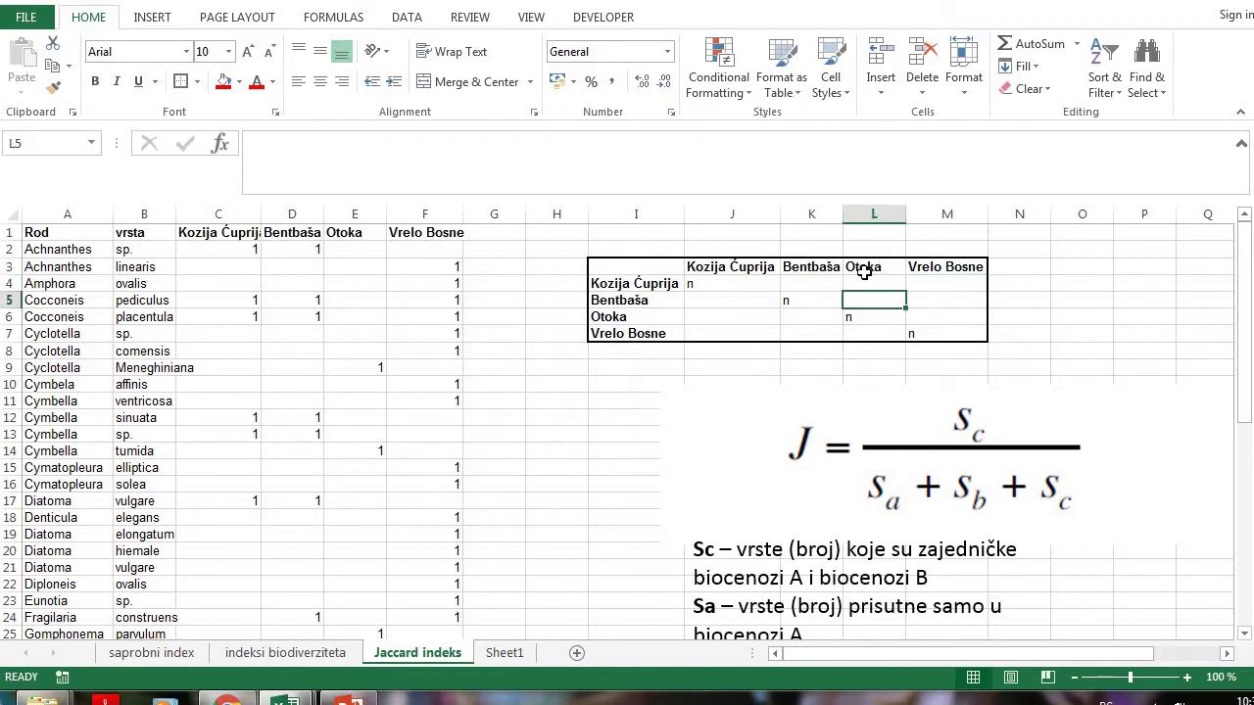
click(943, 300)
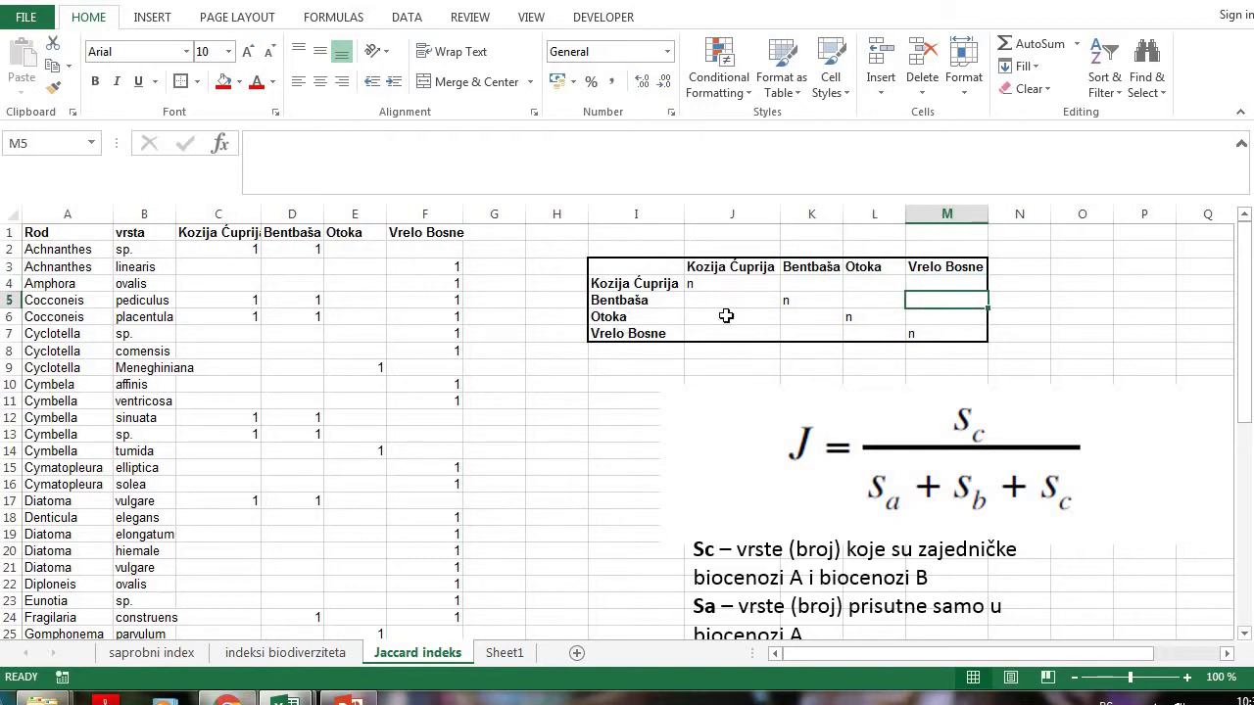
click(944, 315)
drag(811, 282, 1043, 316)
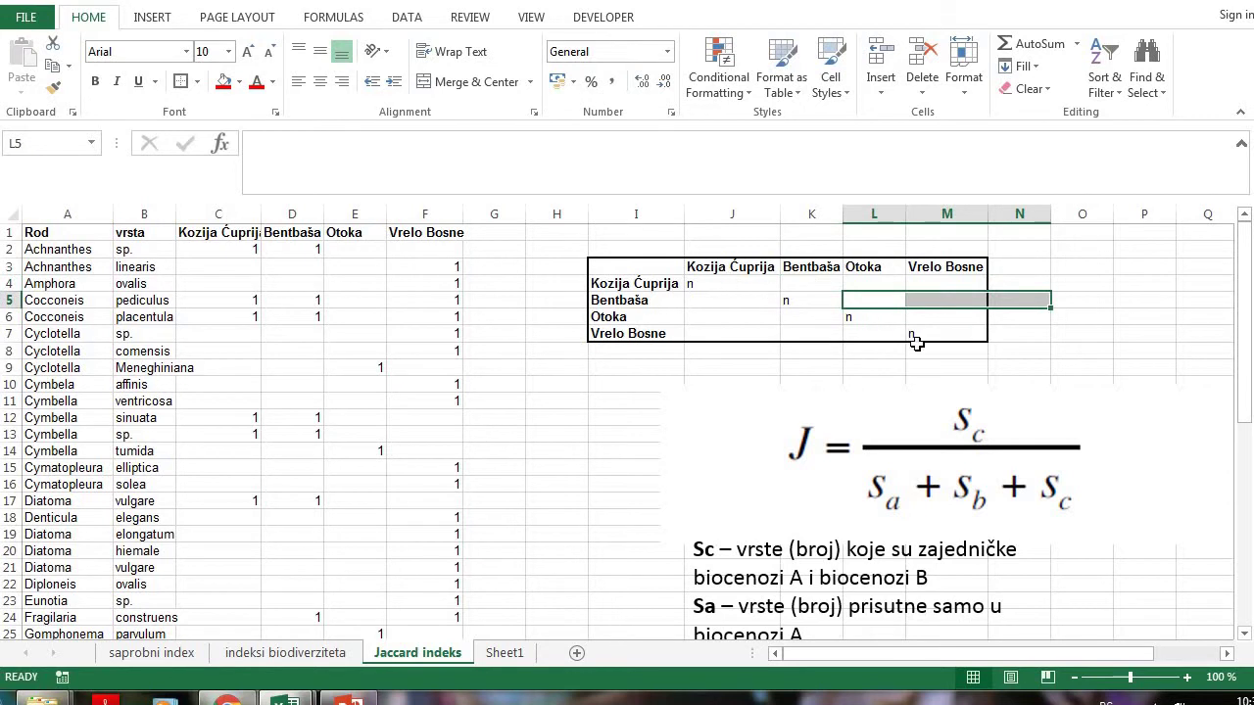
click(943, 316)
click(943, 333)
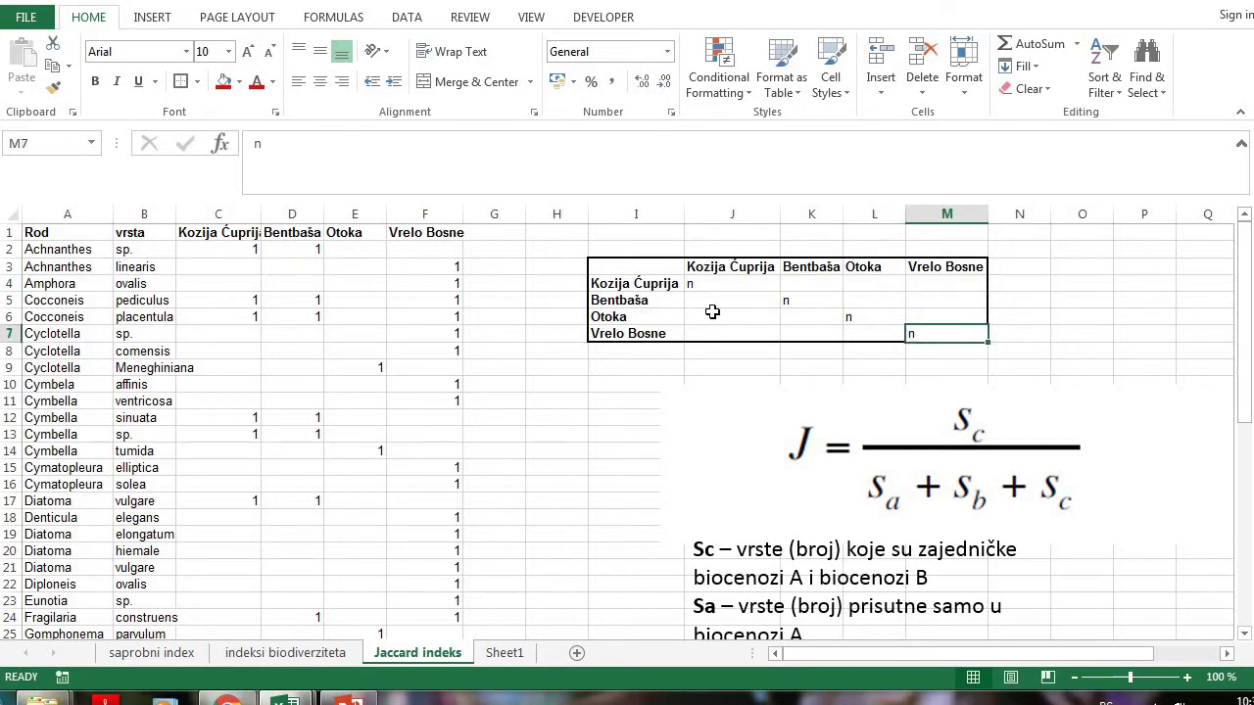
drag(764, 279, 955, 283)
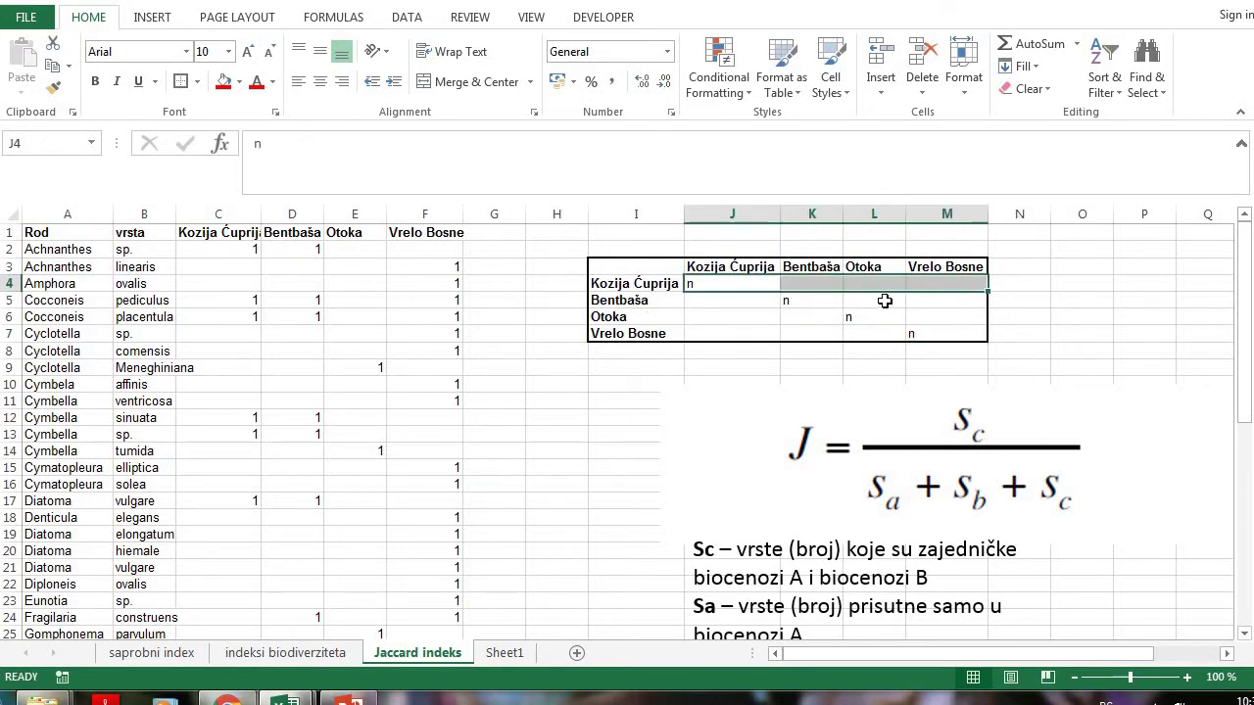
drag(892, 314, 930, 318)
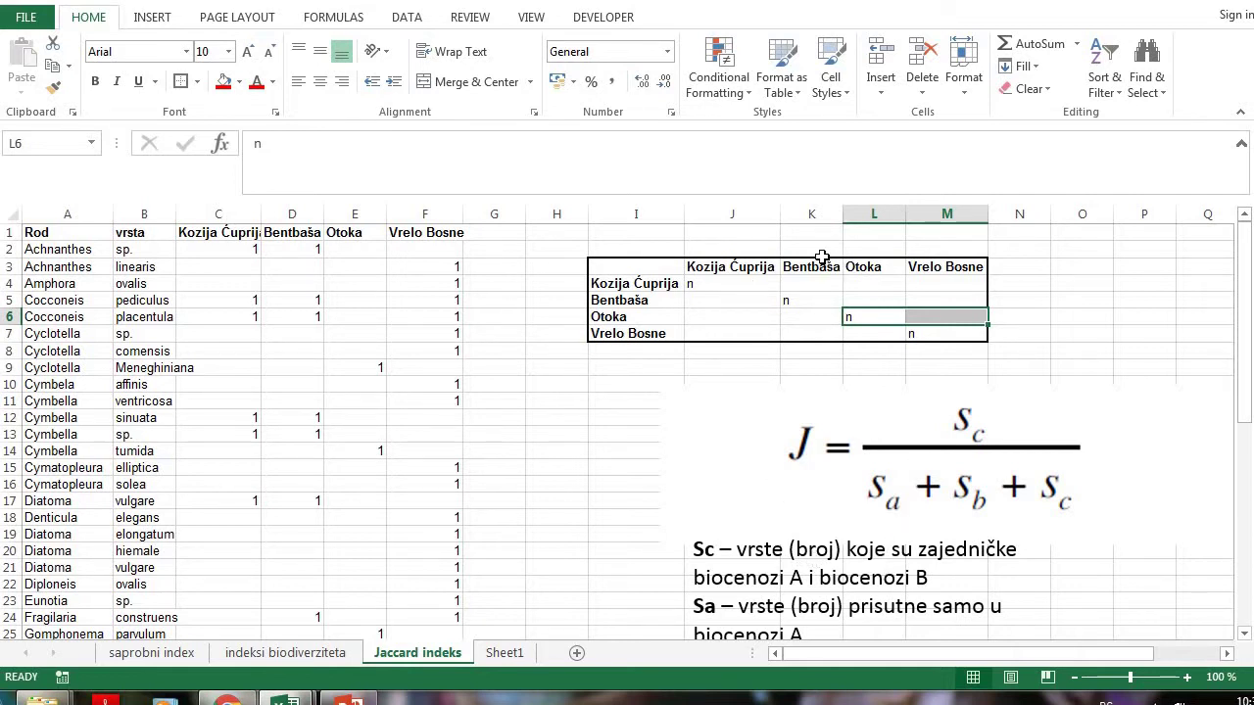
Enter =SUMPRODUCT(C$2:C$49;D$2:D$49) in K4 to count the species shared by Kozija Ćuprija and Bentbaša
click(811, 284)
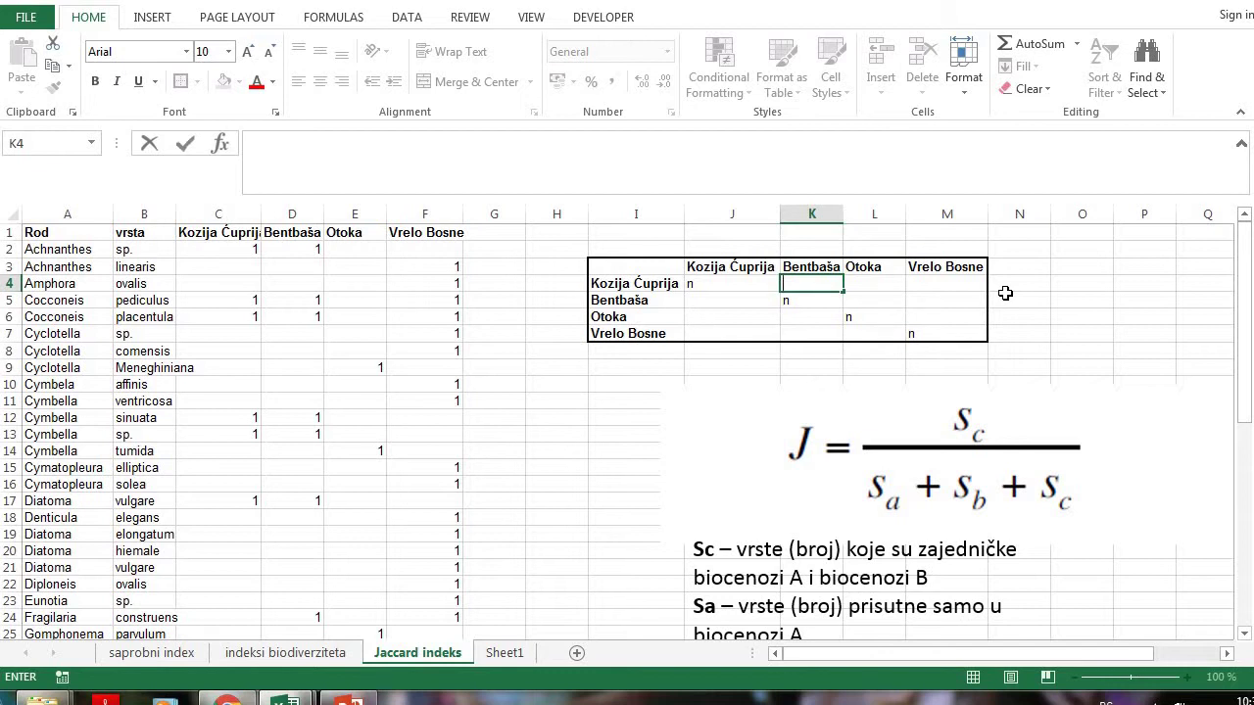
text(=)
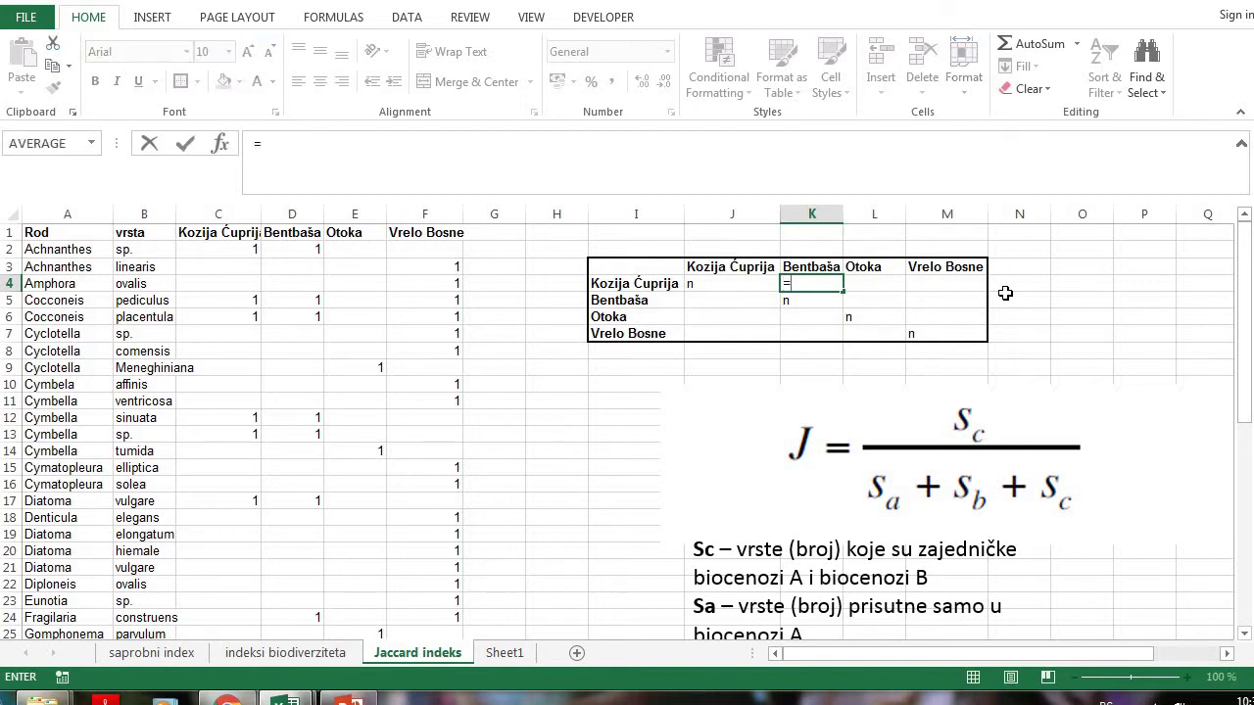
text(SUMPRODUCT(C$)
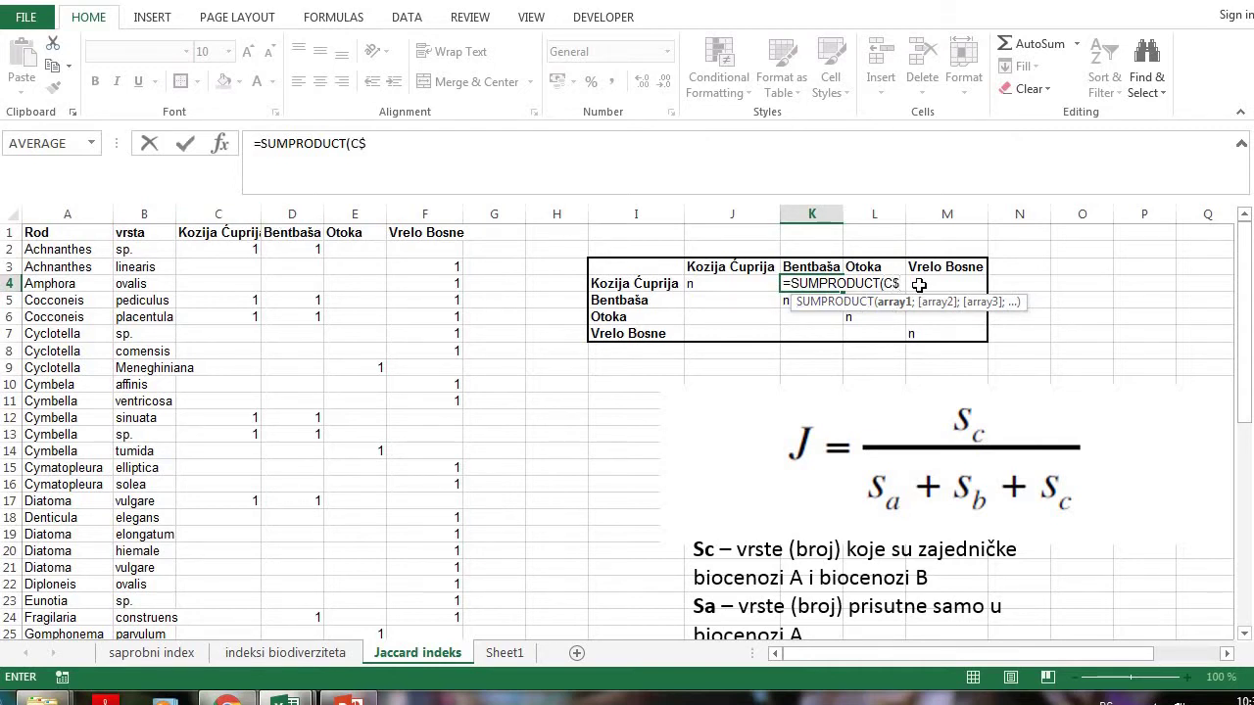
text(2:C$)
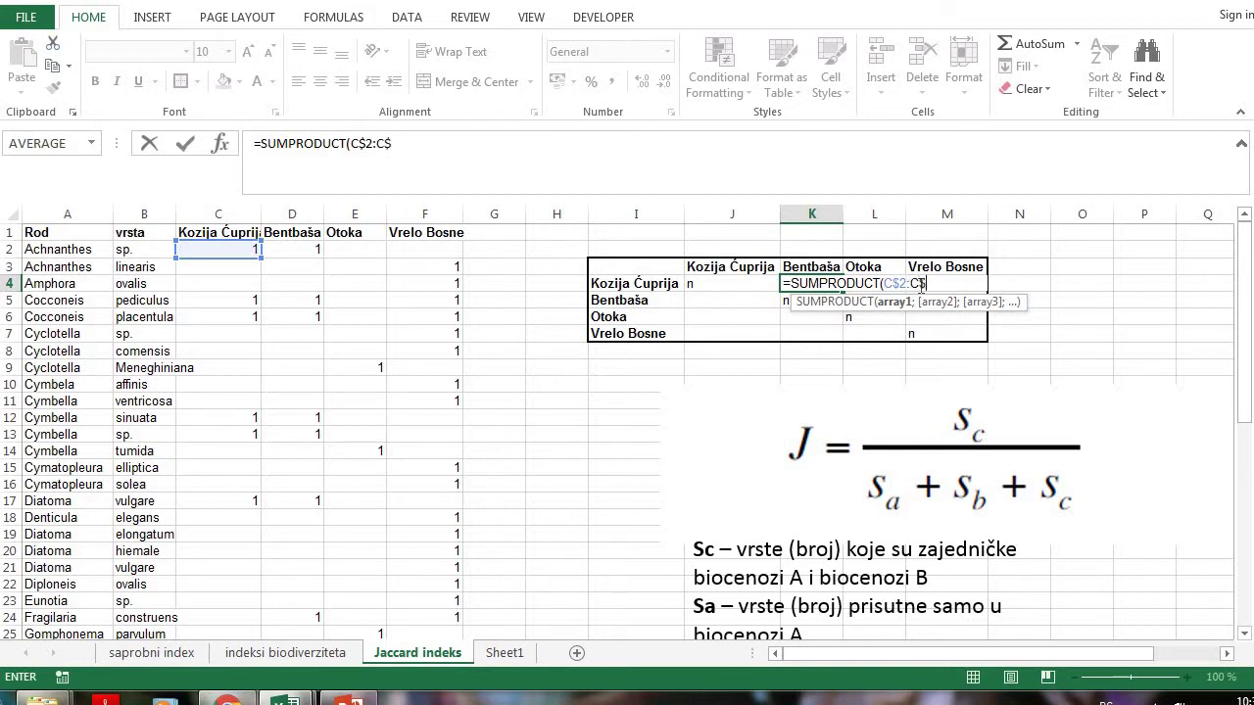
text(49)
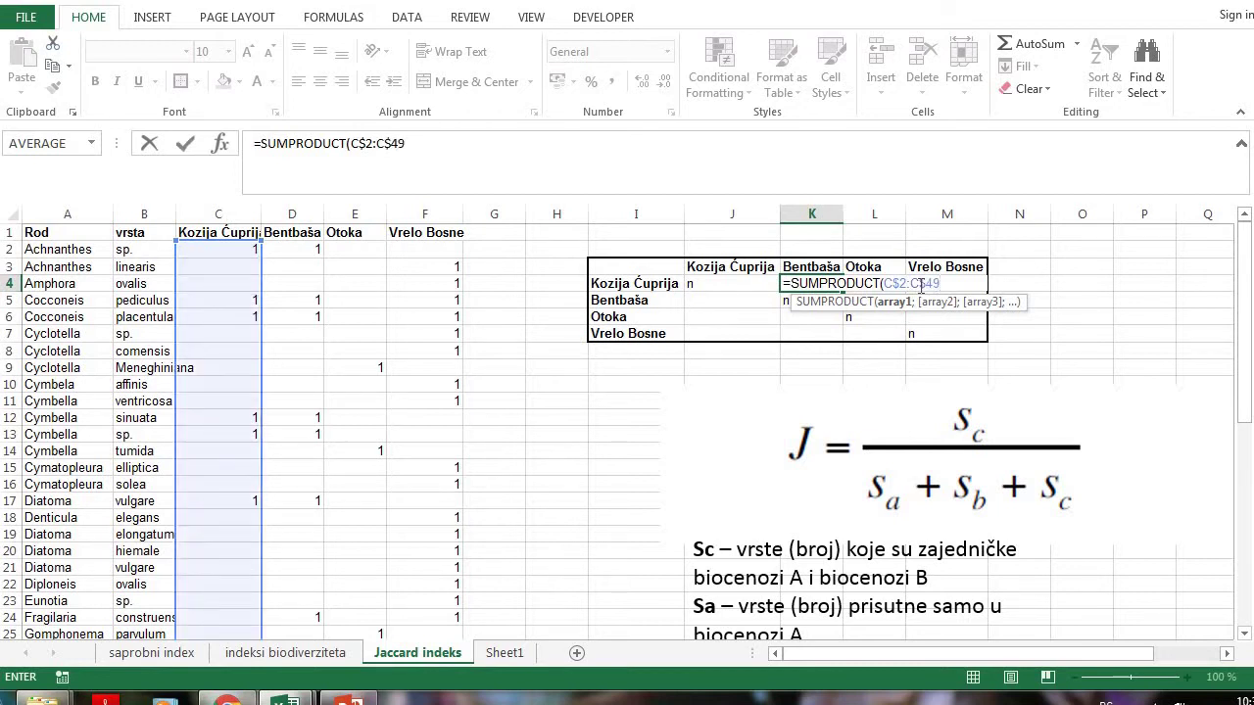
scroll(577, 484, down, 11)
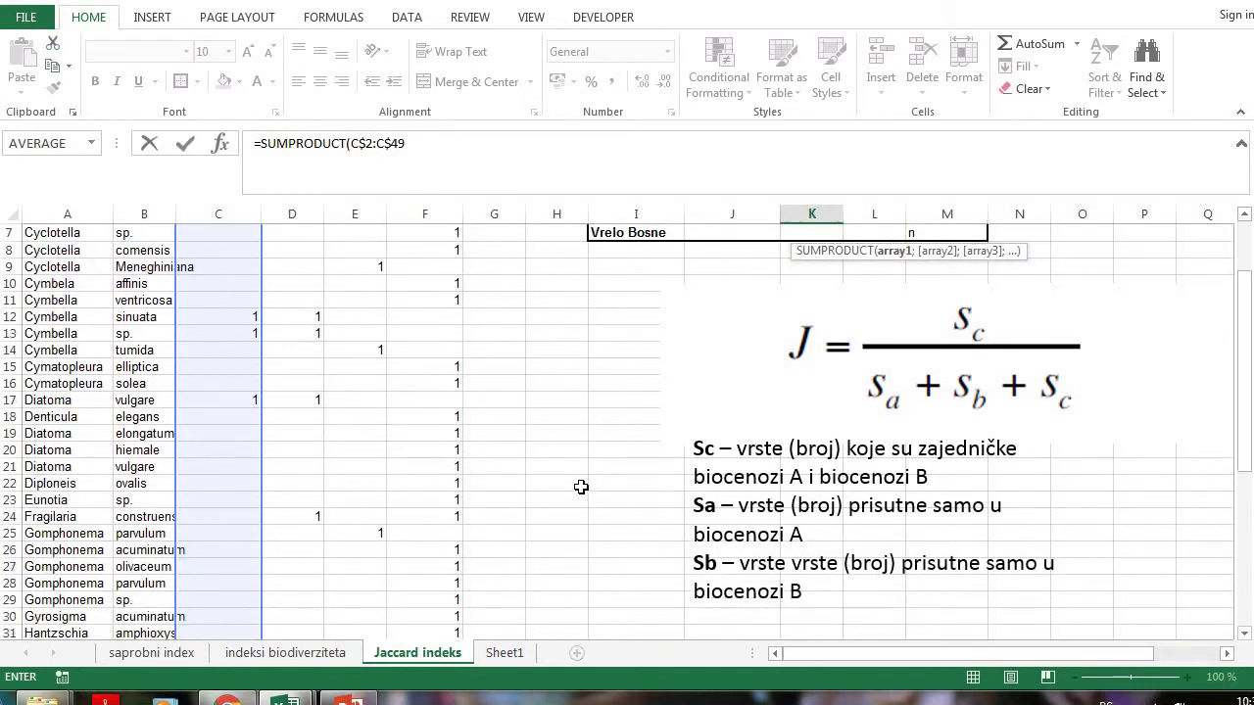
scroll(725, 470, up, 11)
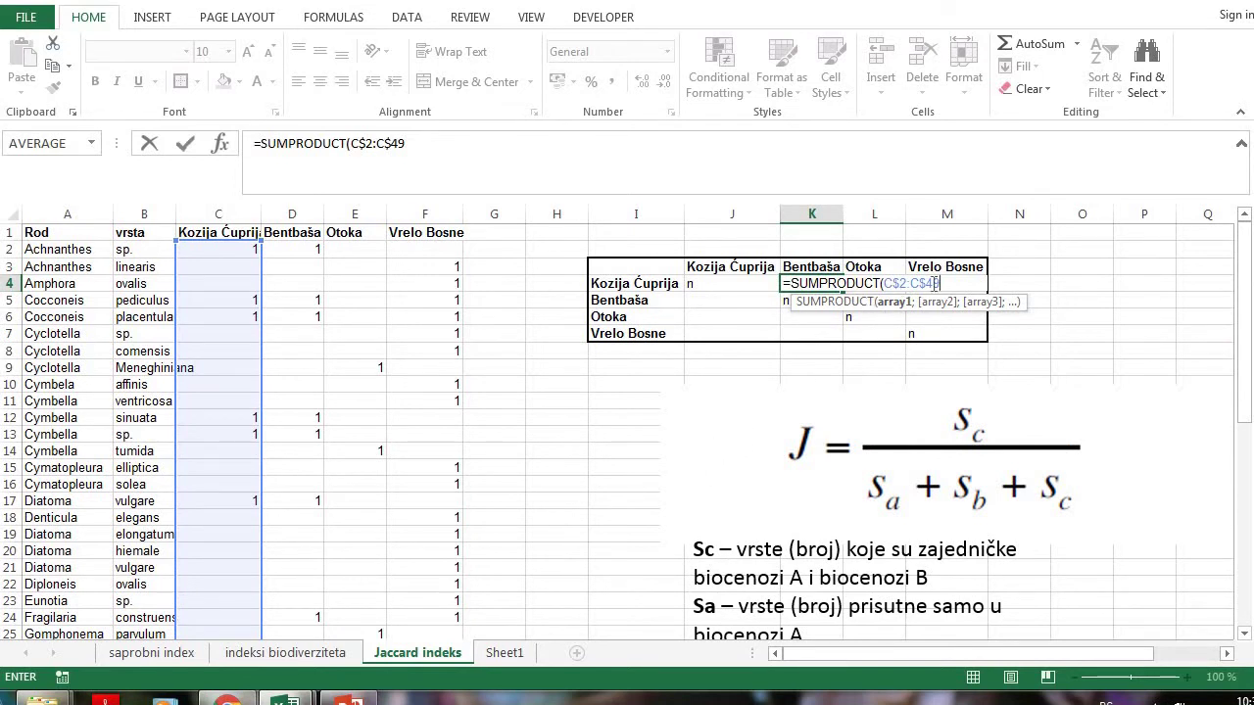
text(;D)
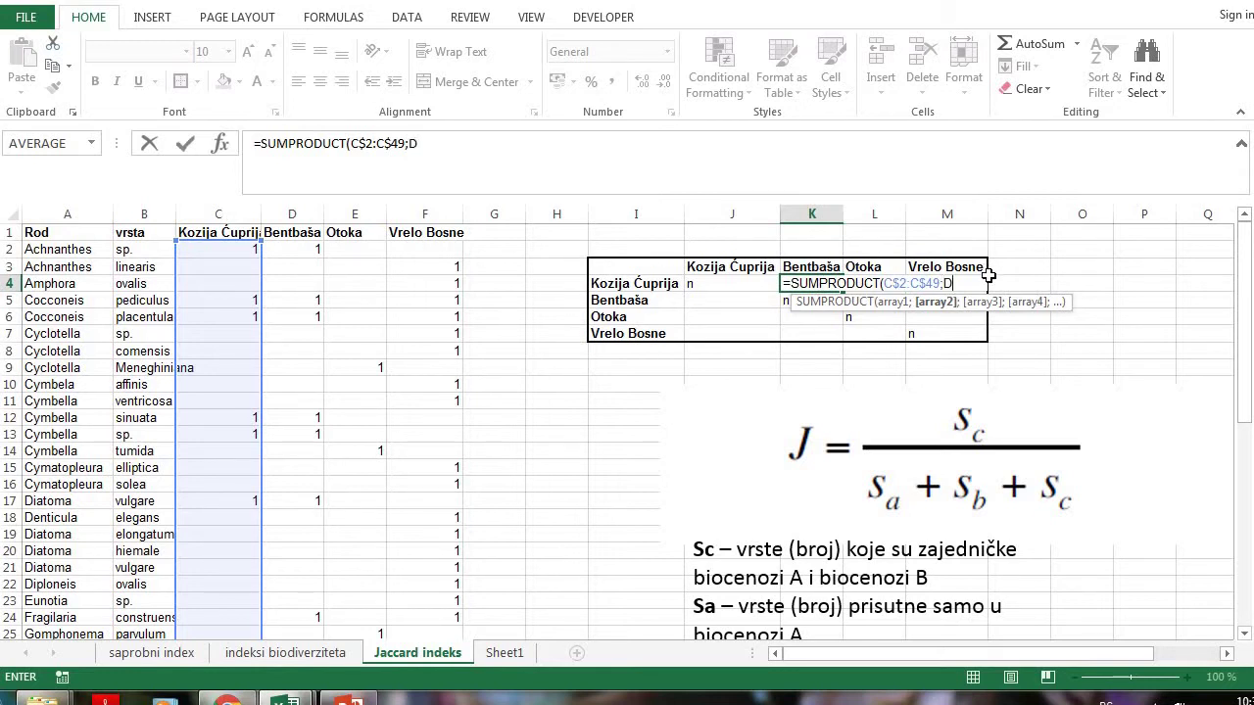
text($2:D)
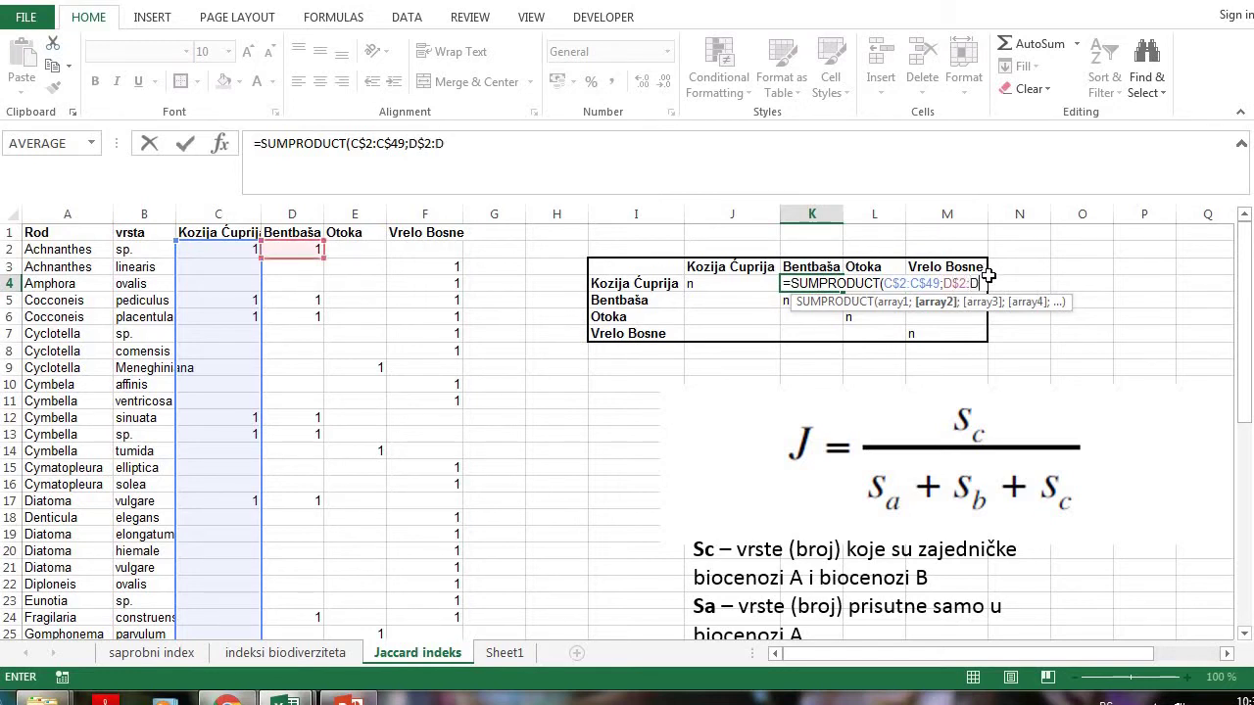
text($49)
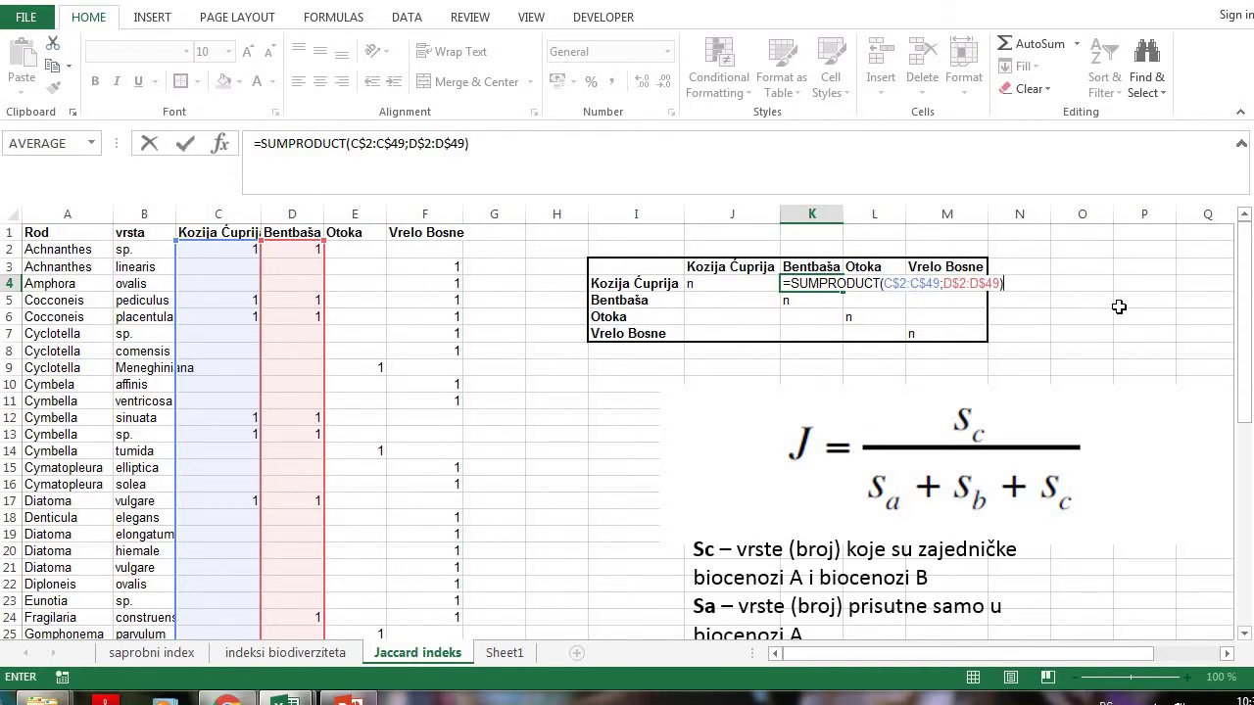
key(Return)
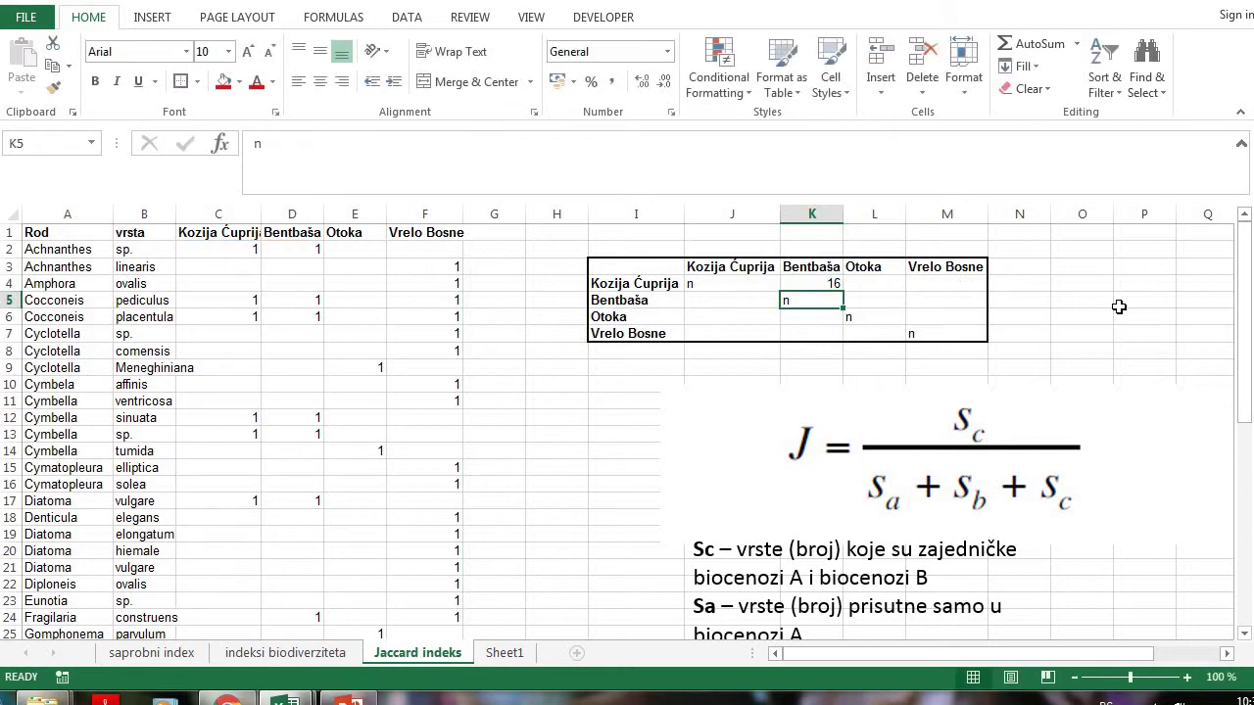
Check the K4 formula against the species data in columns C and D, and fill it across to L4 under Otoka
click(826, 283)
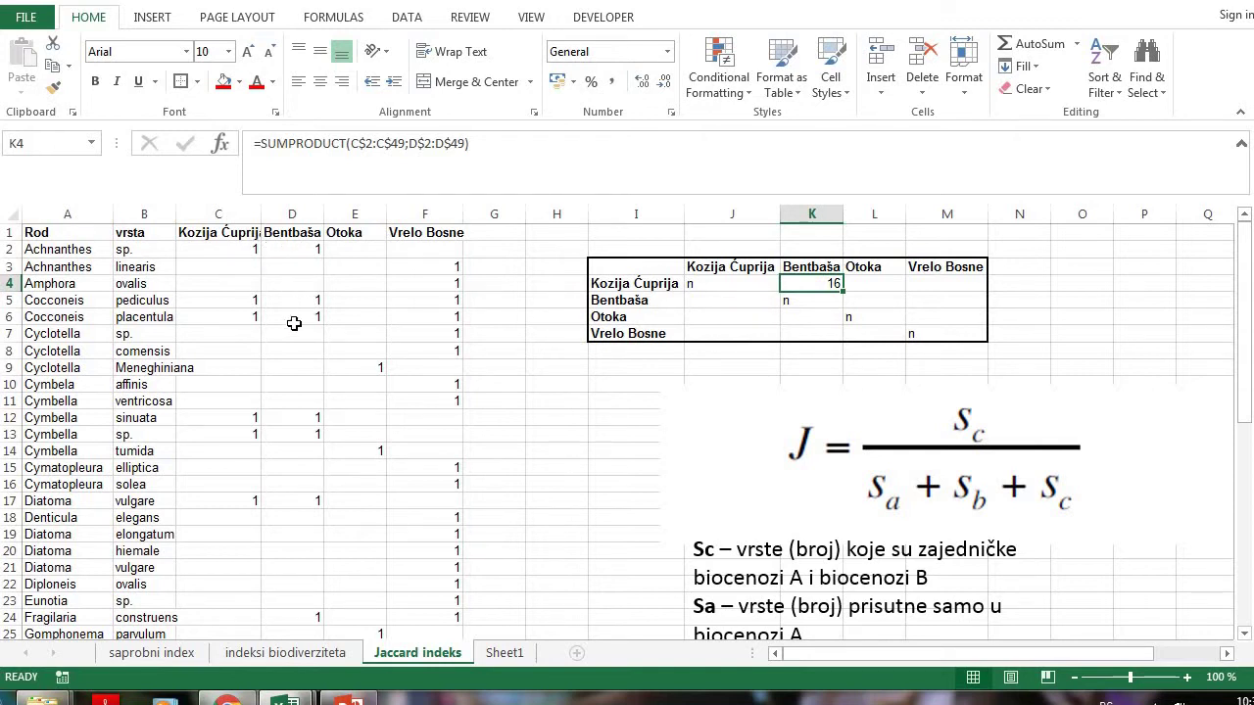
scroll(328, 510, down, 6)
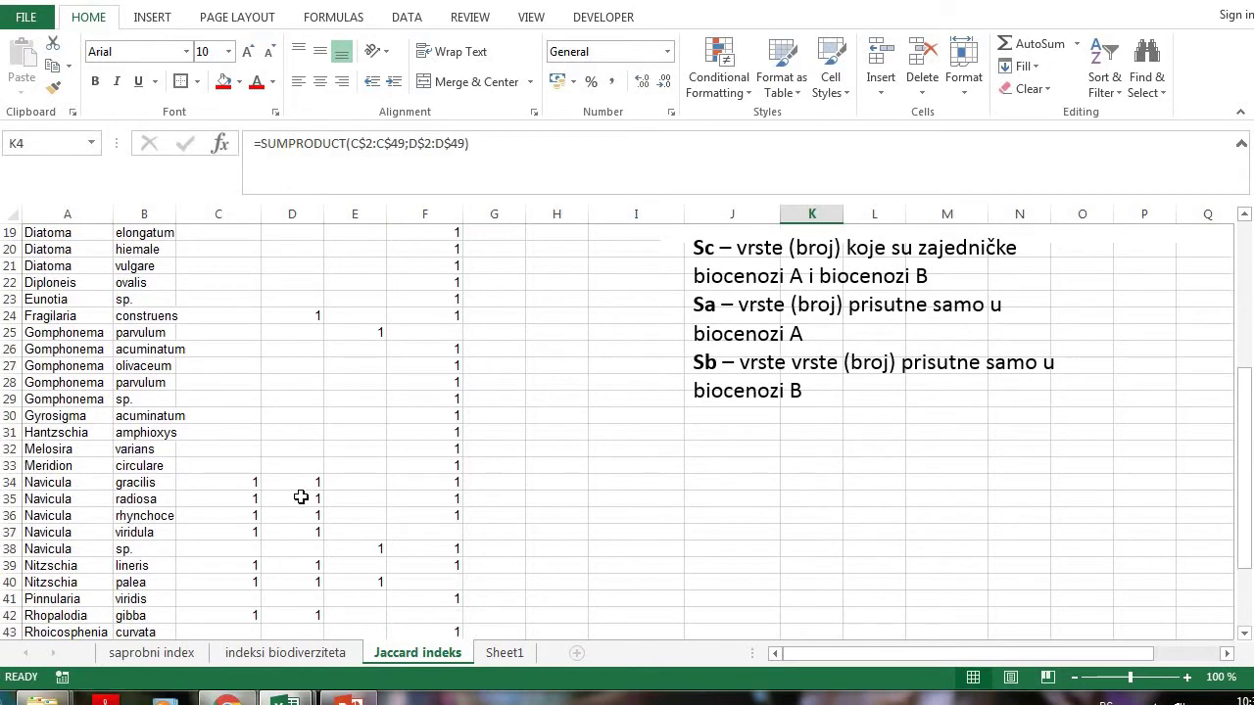
scroll(325, 504, down, 3)
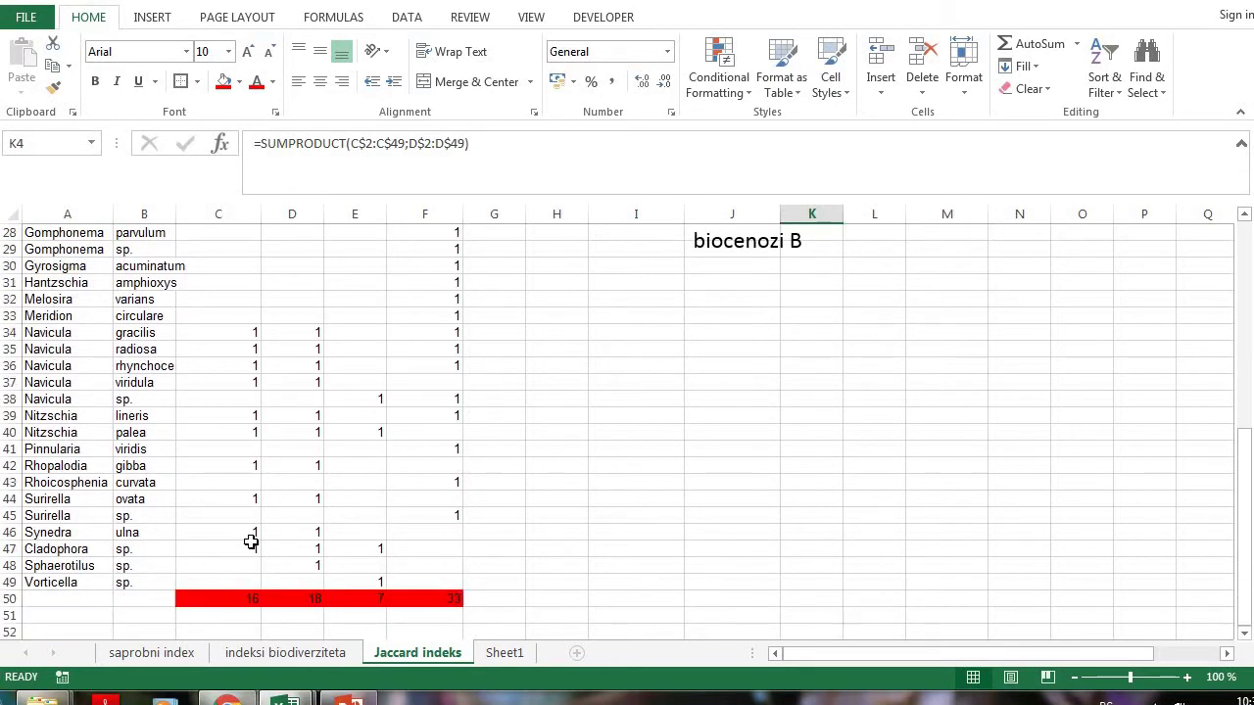
scroll(630, 477, up, 9)
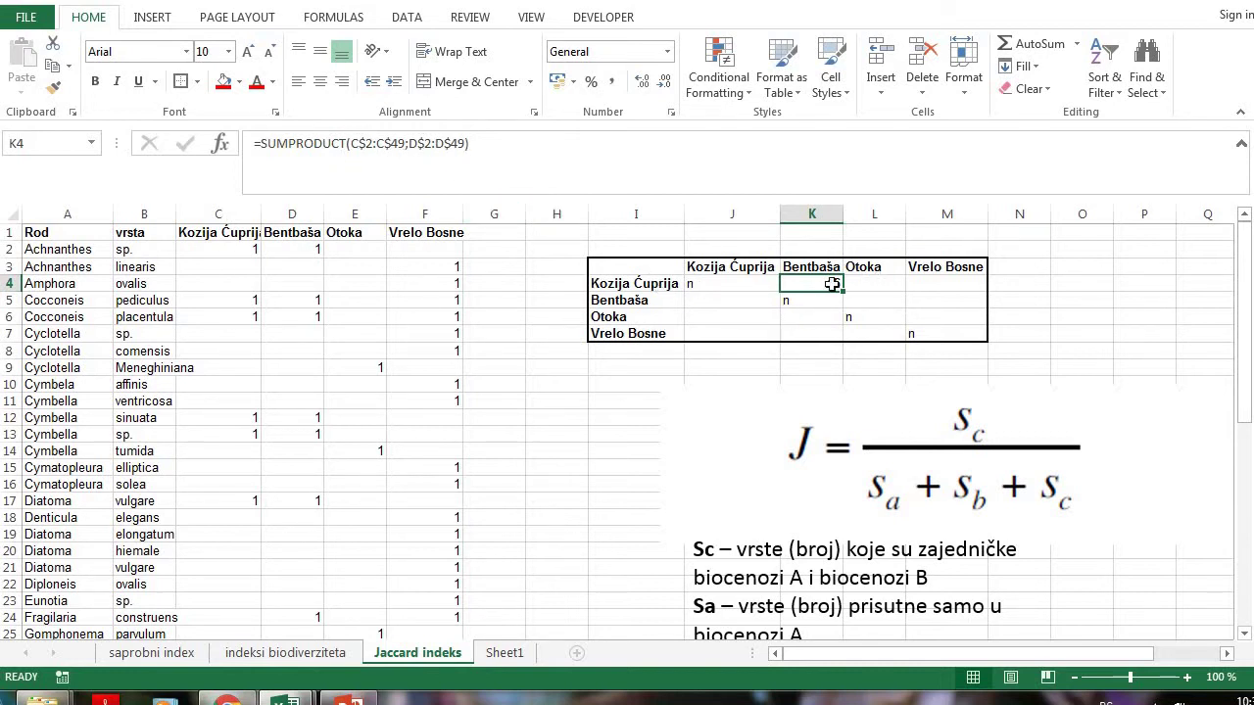
click(893, 282)
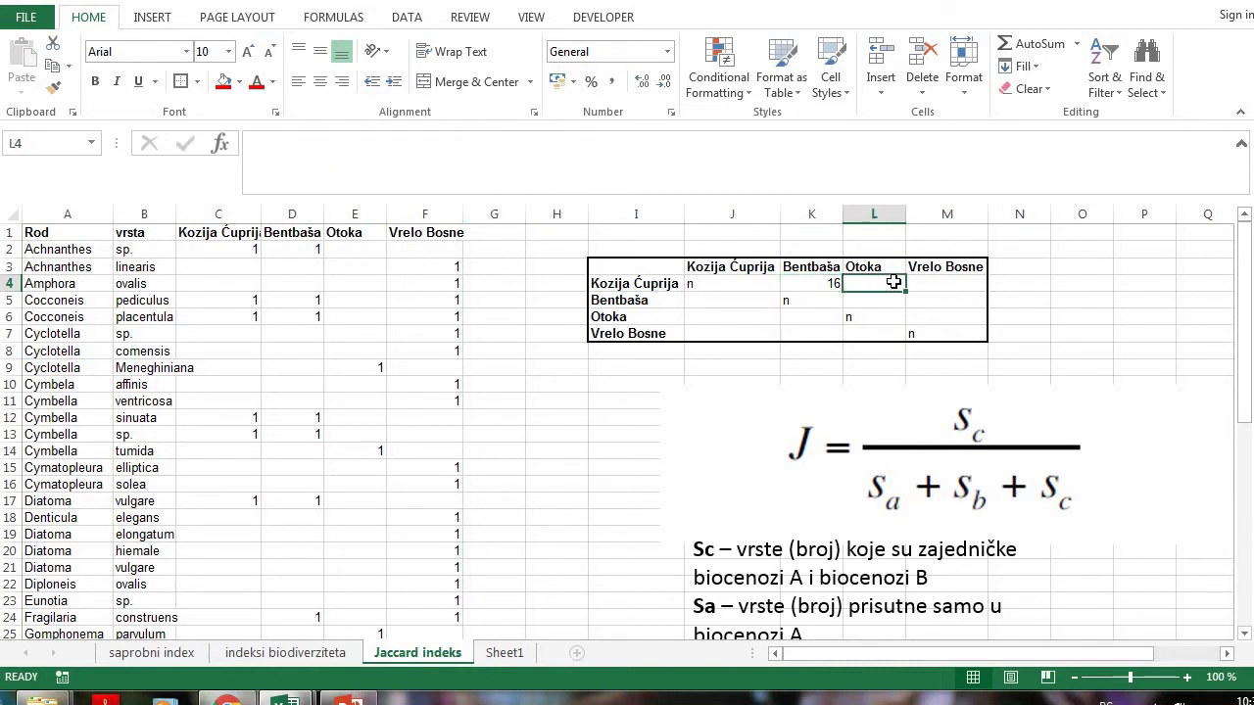
click(806, 282)
drag(843, 291, 885, 283)
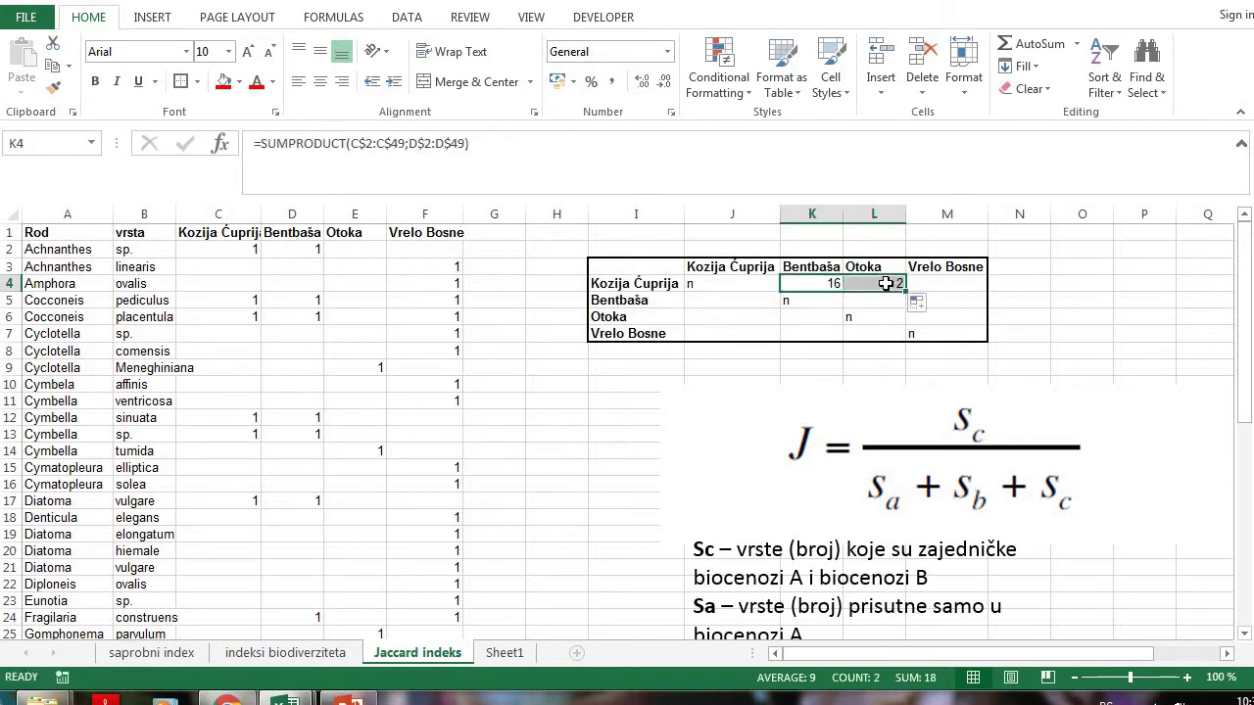
Correct the L4 formula to =SUMPRODUCT(C$2:C$49;E$2:E$49) so it compares Kozija Ćuprija with Otoka
click(886, 284)
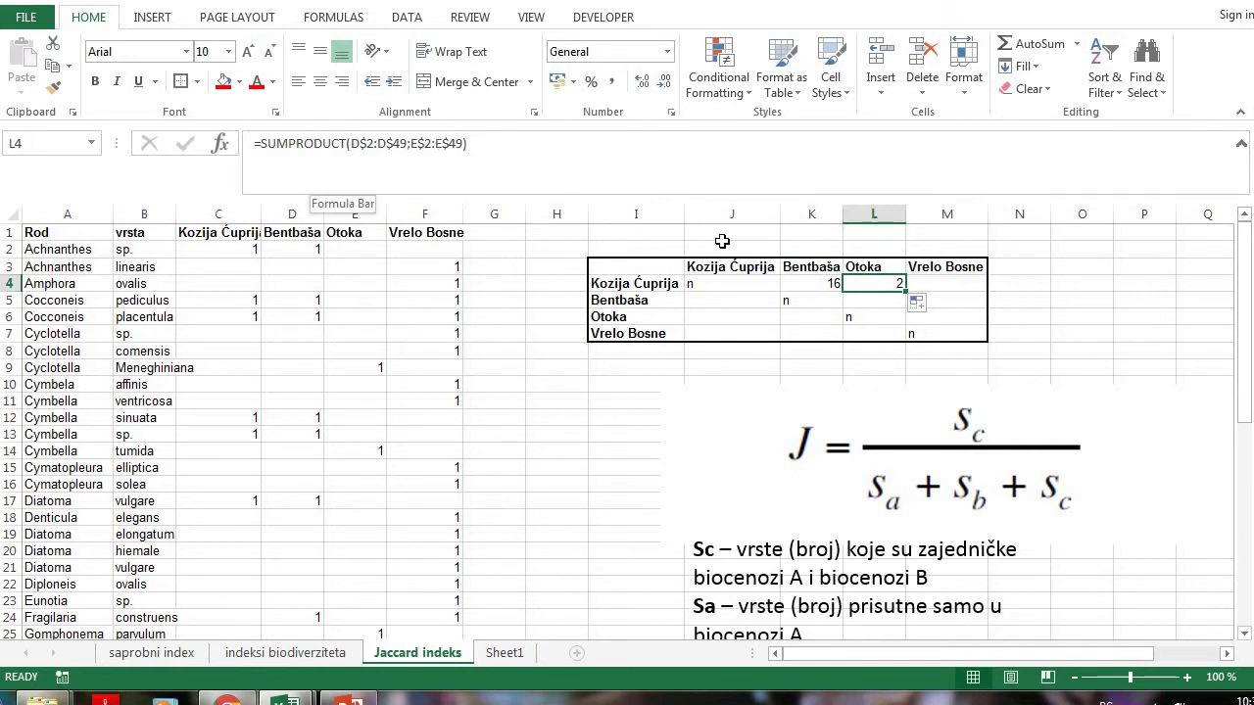
click(361, 143)
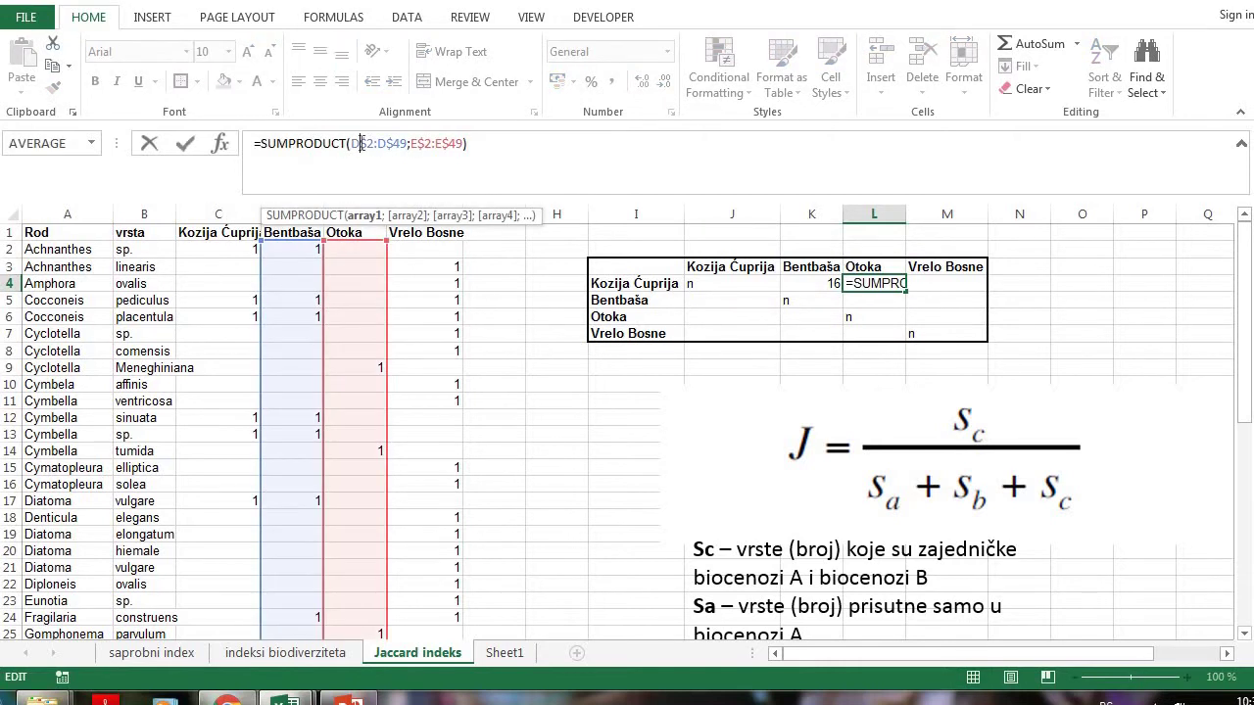
double_click(362, 143)
text(C$2:)
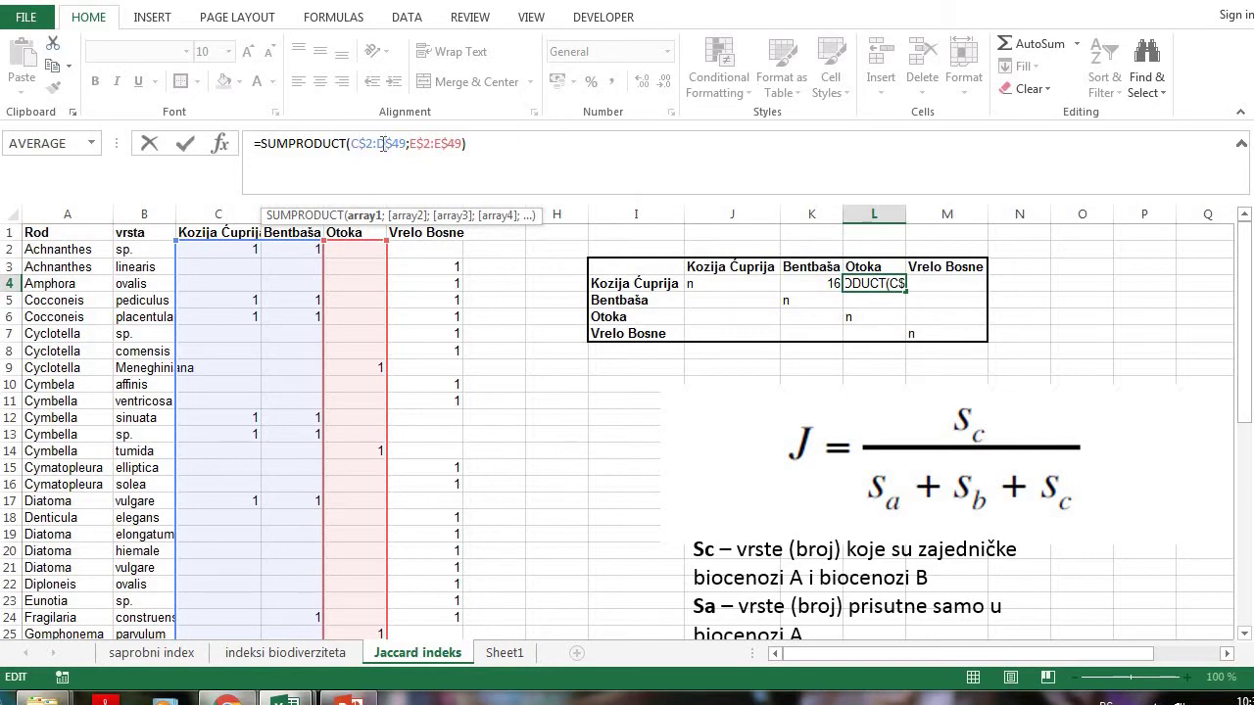
text(C)
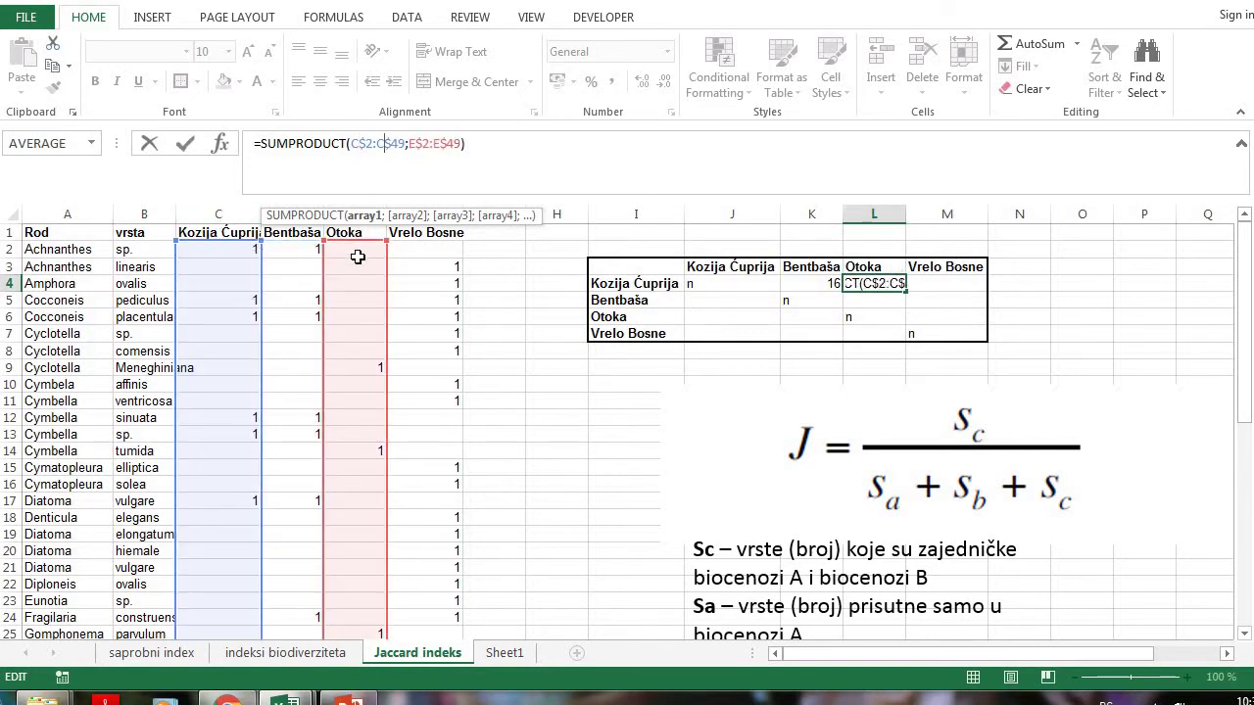
key(Return)
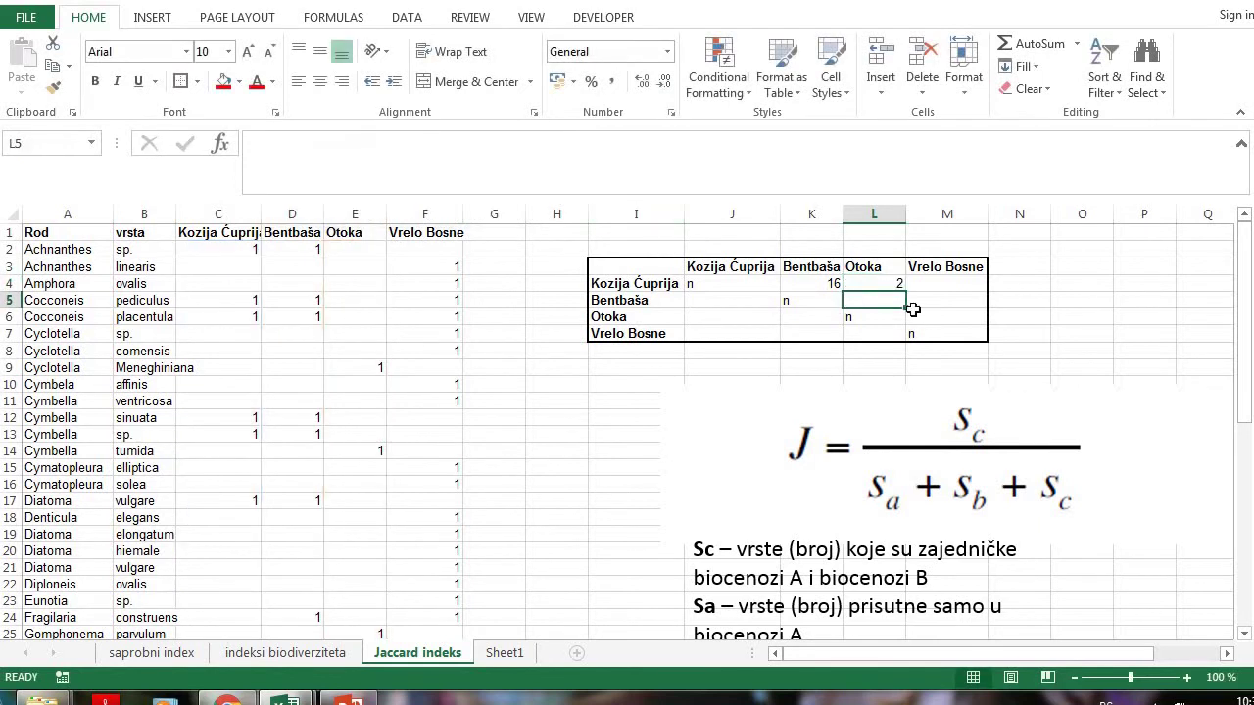
Check the L4 shared-species count against the Kozija Ćuprija and Otoka columns down to row 49
click(868, 283)
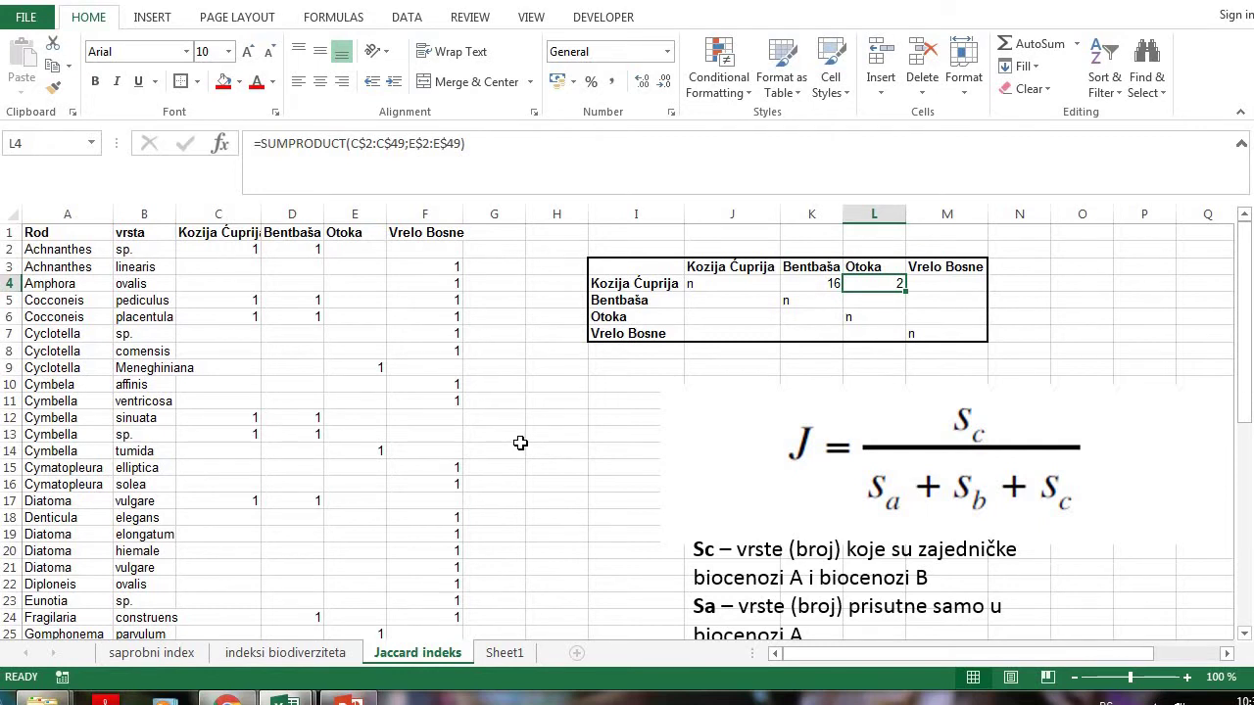
scroll(515, 431, down, 2)
scroll(437, 463, down, 3)
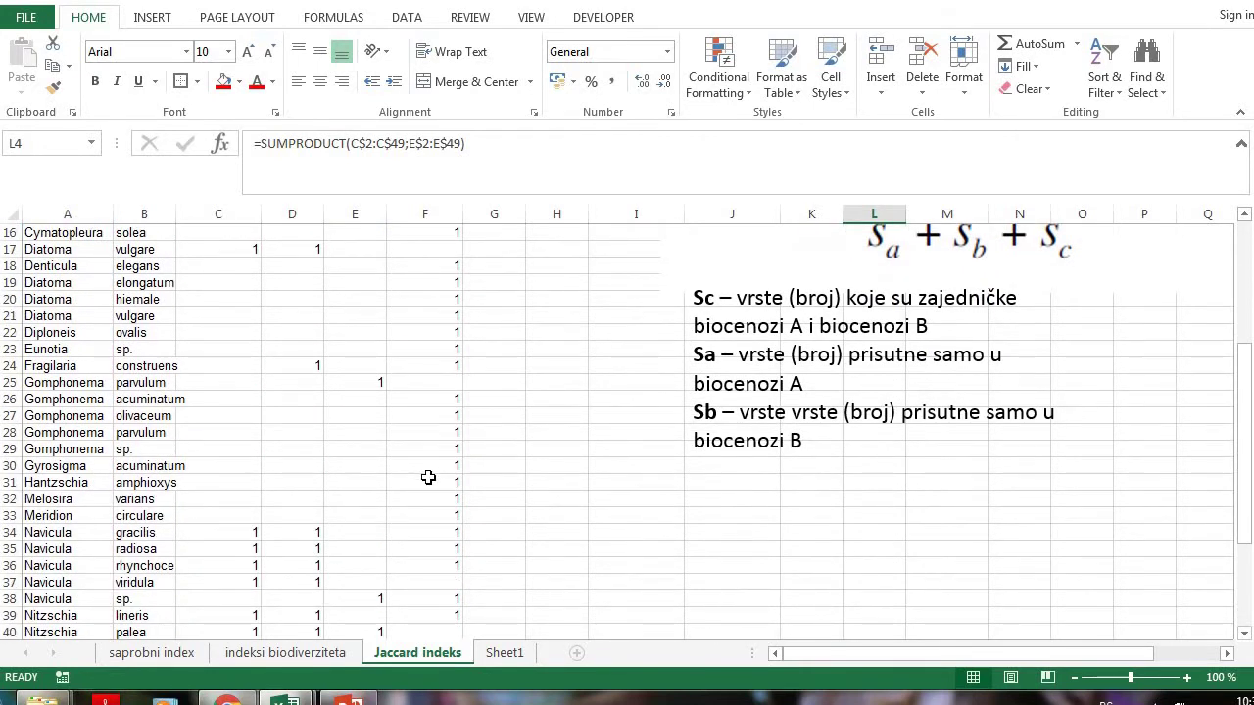
scroll(427, 477, down, 1)
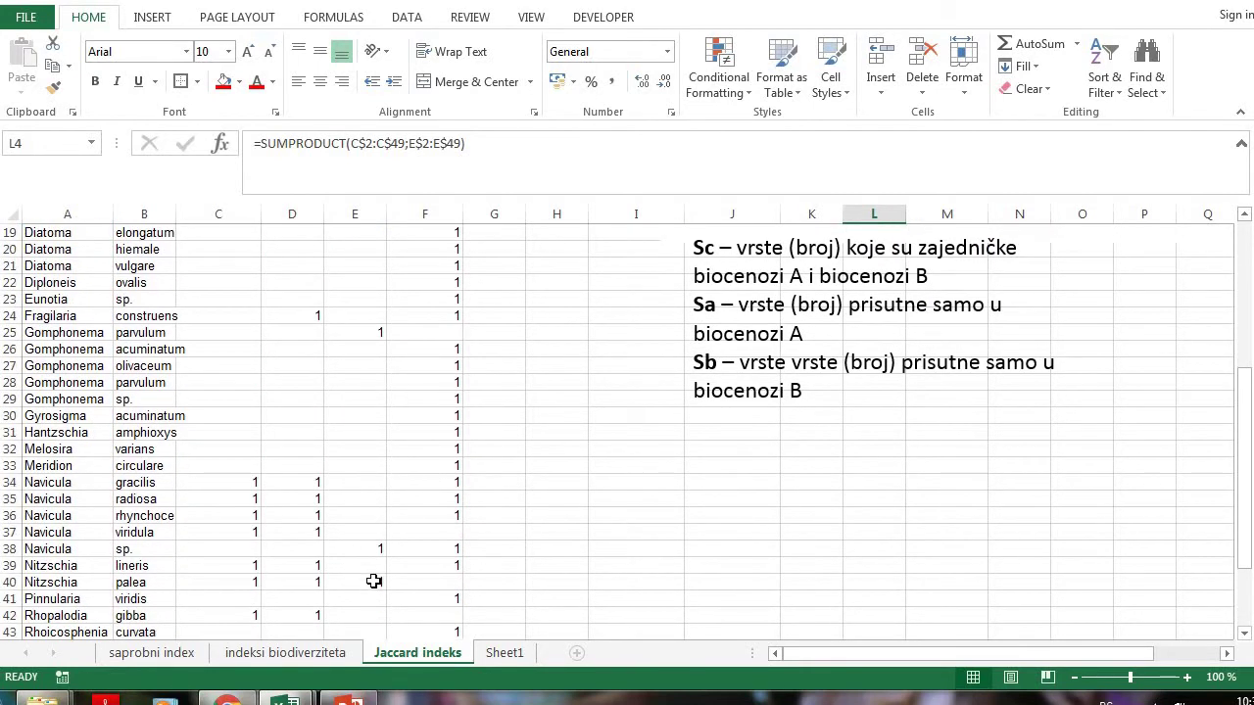
scroll(412, 563, down, 2)
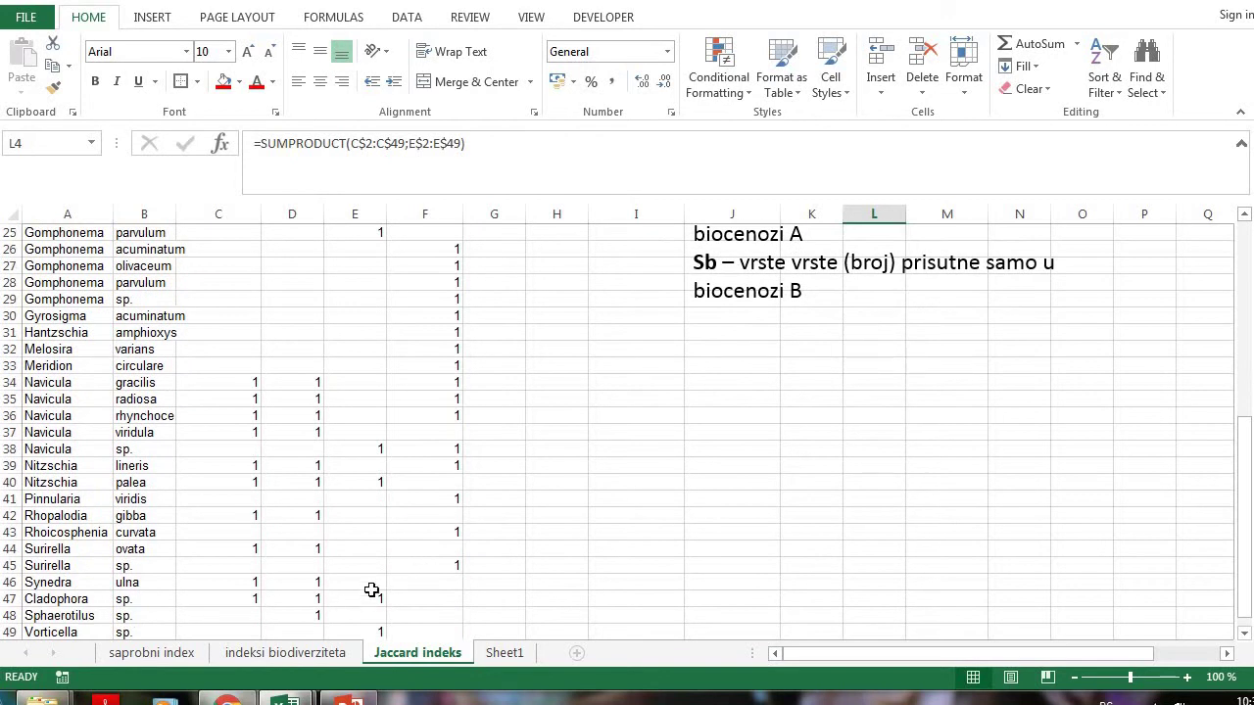
scroll(372, 595, down, 1)
scroll(627, 549, up, 2)
scroll(627, 548, up, 7)
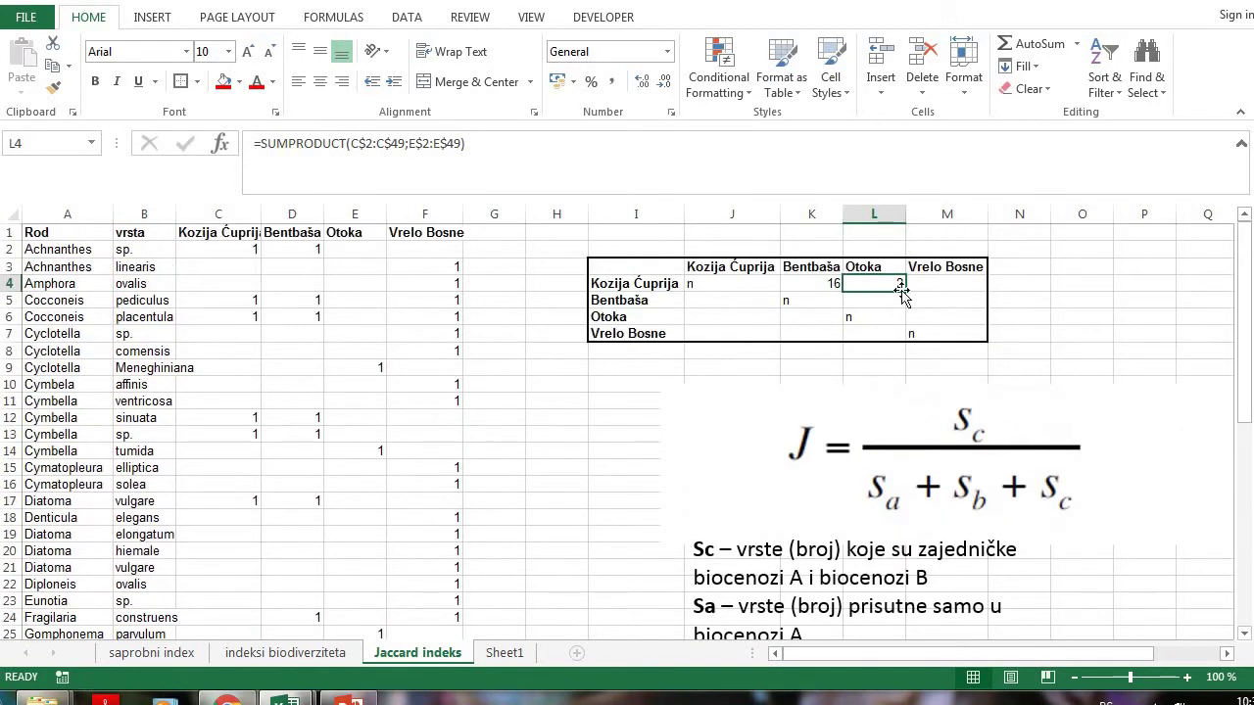
Fill the L4 formula across to M4 and set its first range to C$2:C$49, comparing Kozija Ćuprija with Vrelo Bosne
drag(939, 291, 958, 294)
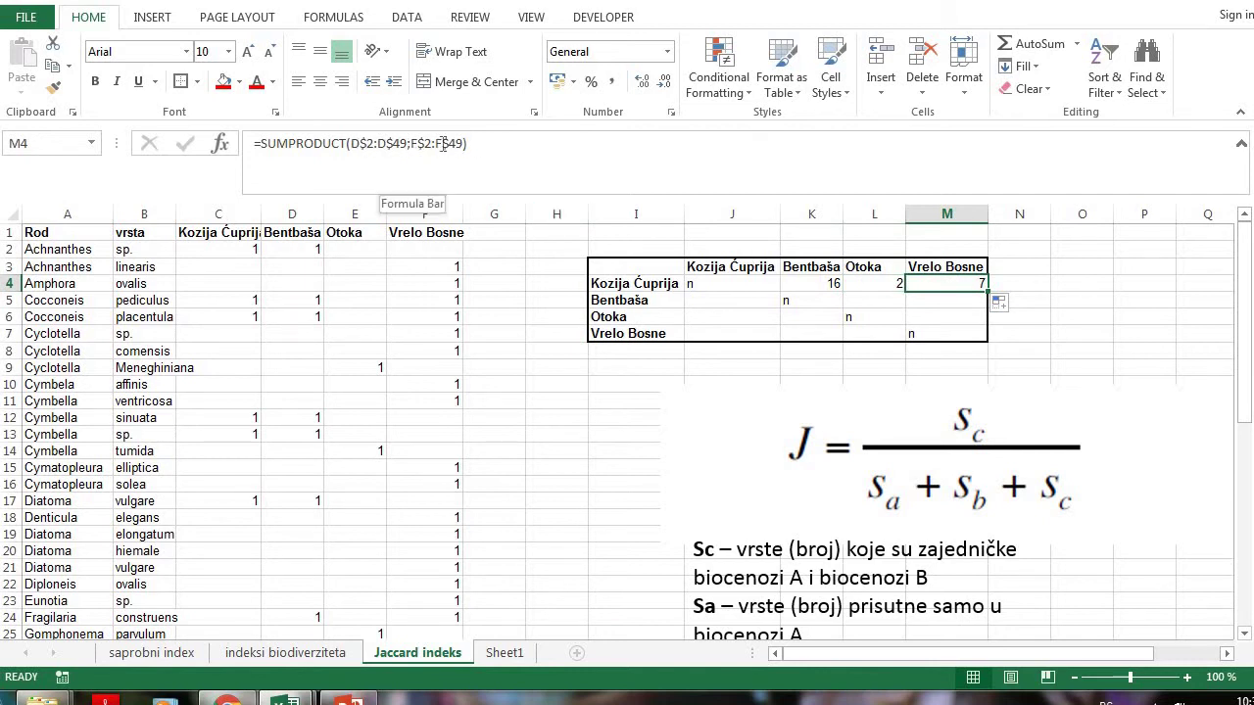
click(359, 144)
key(BackSpace)
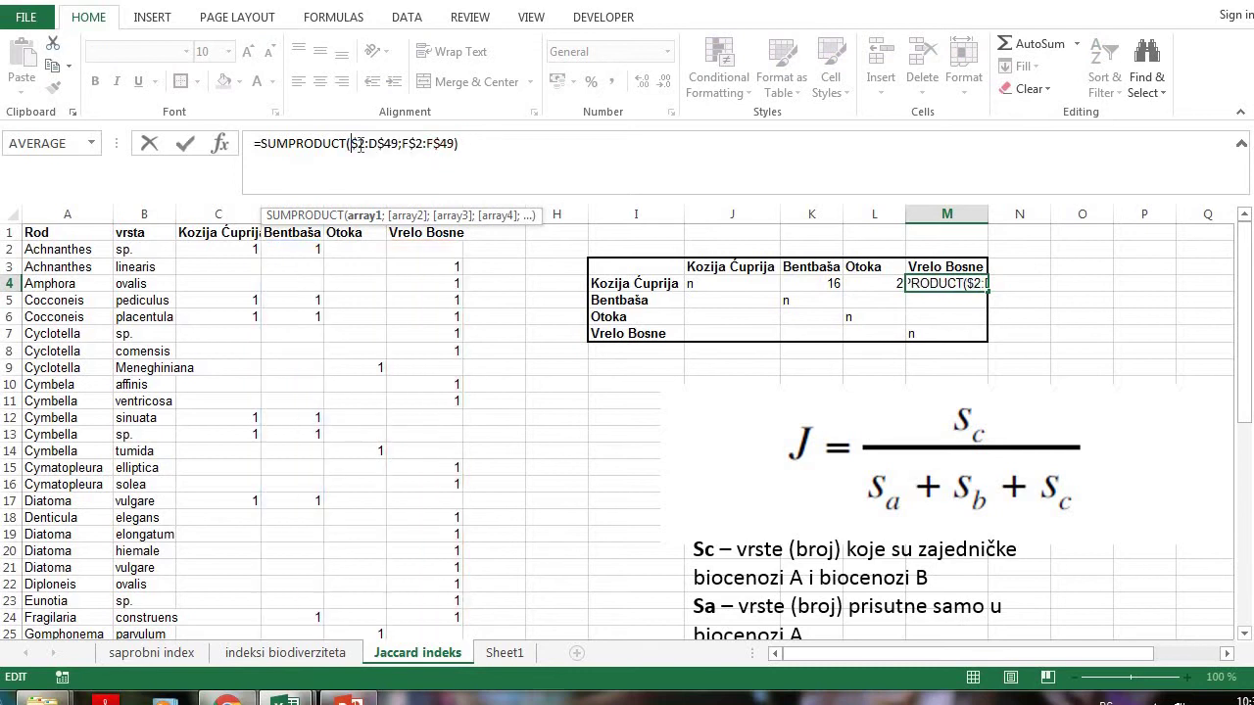
text(C)
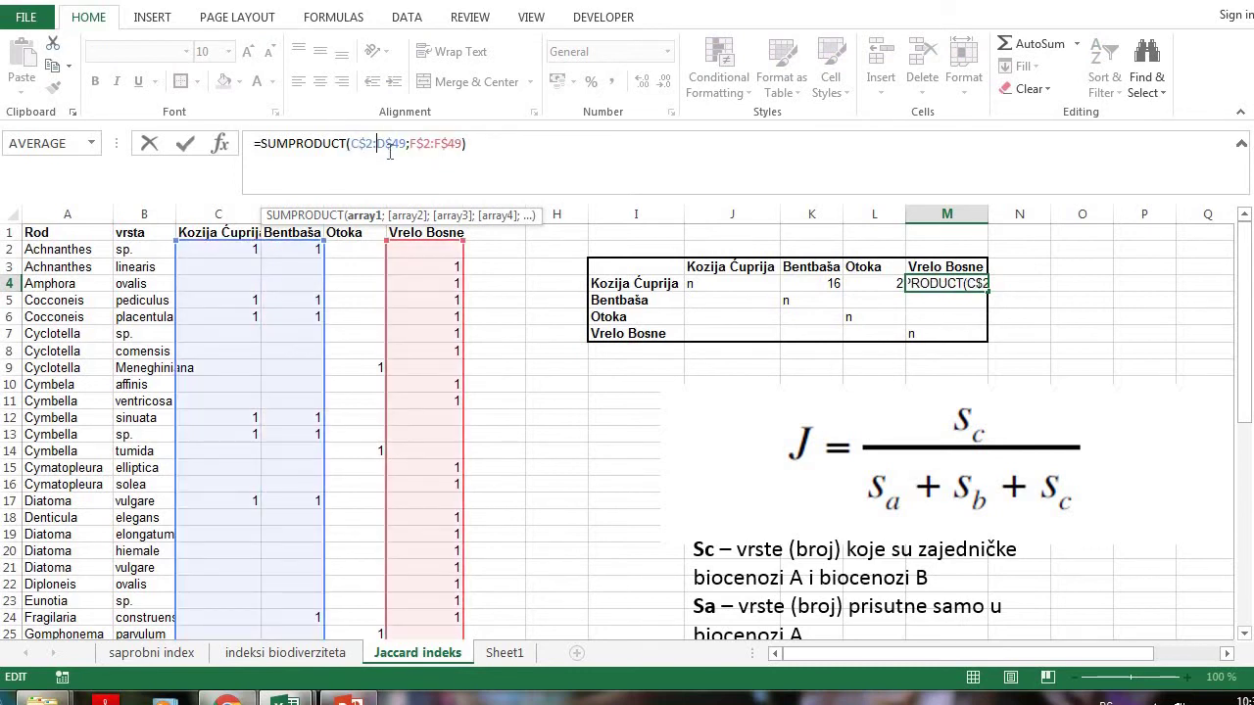
key(Delete)
text(C)
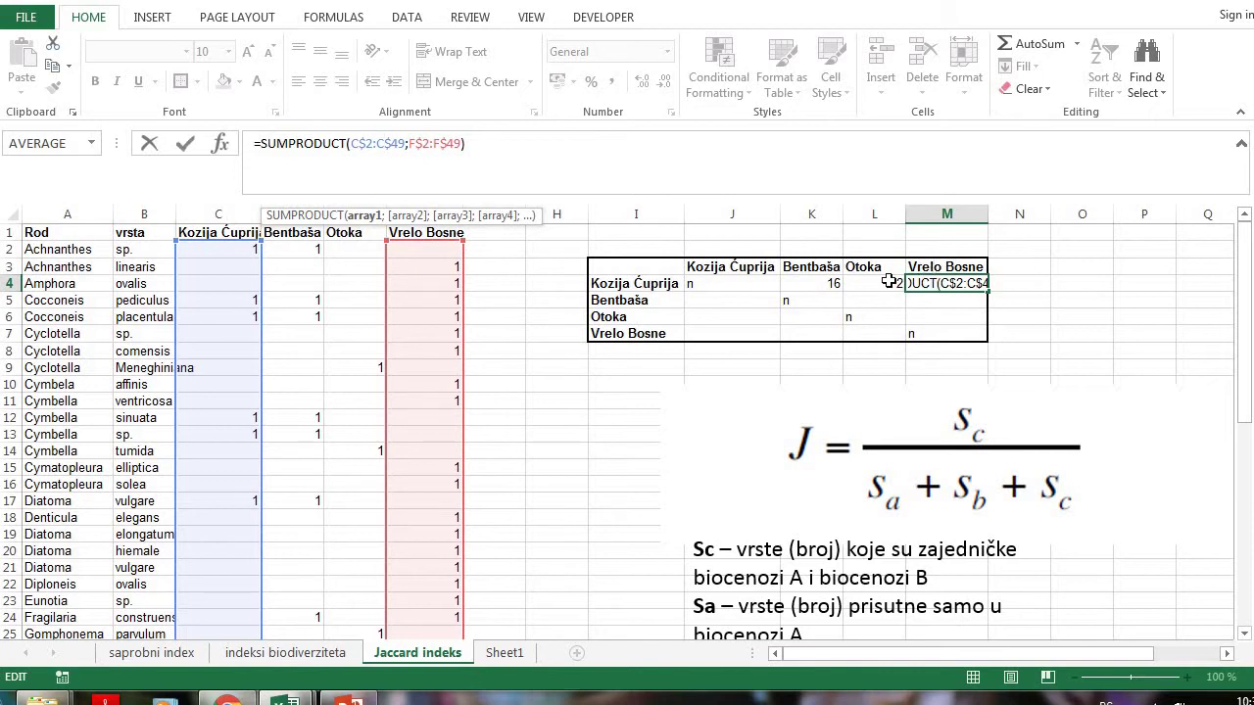
key(Return)
click(835, 286)
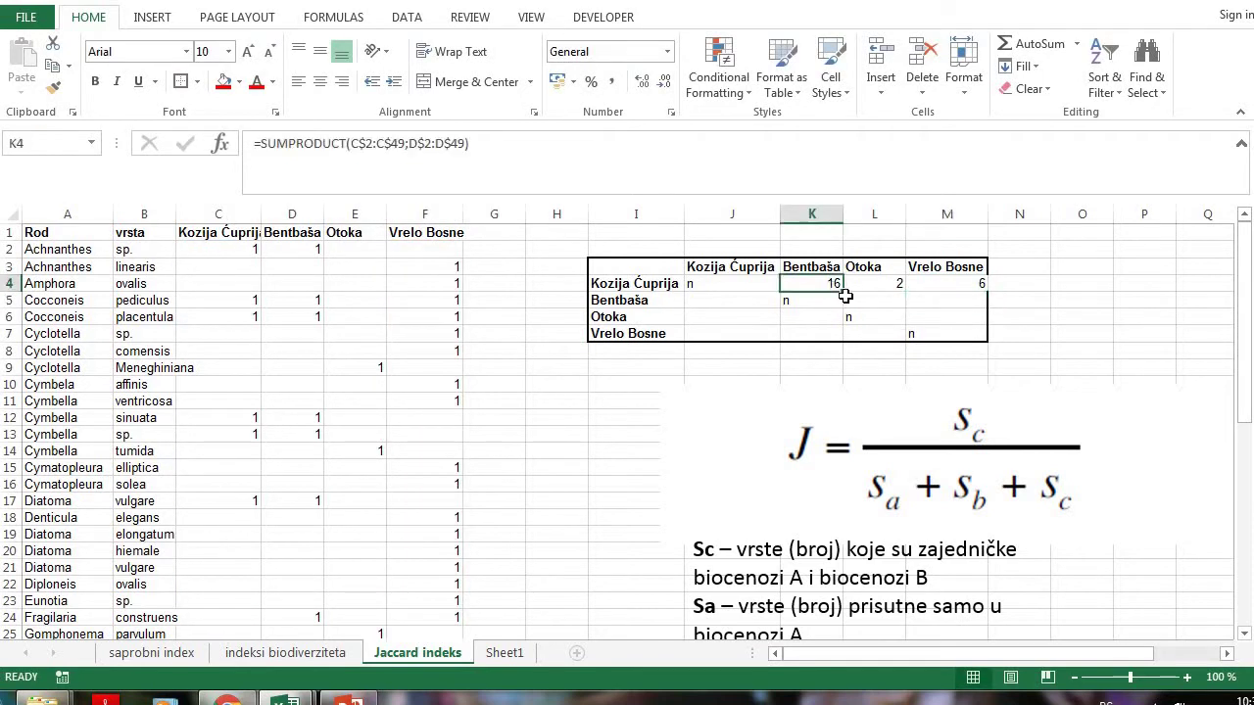
drag(847, 294, 842, 306)
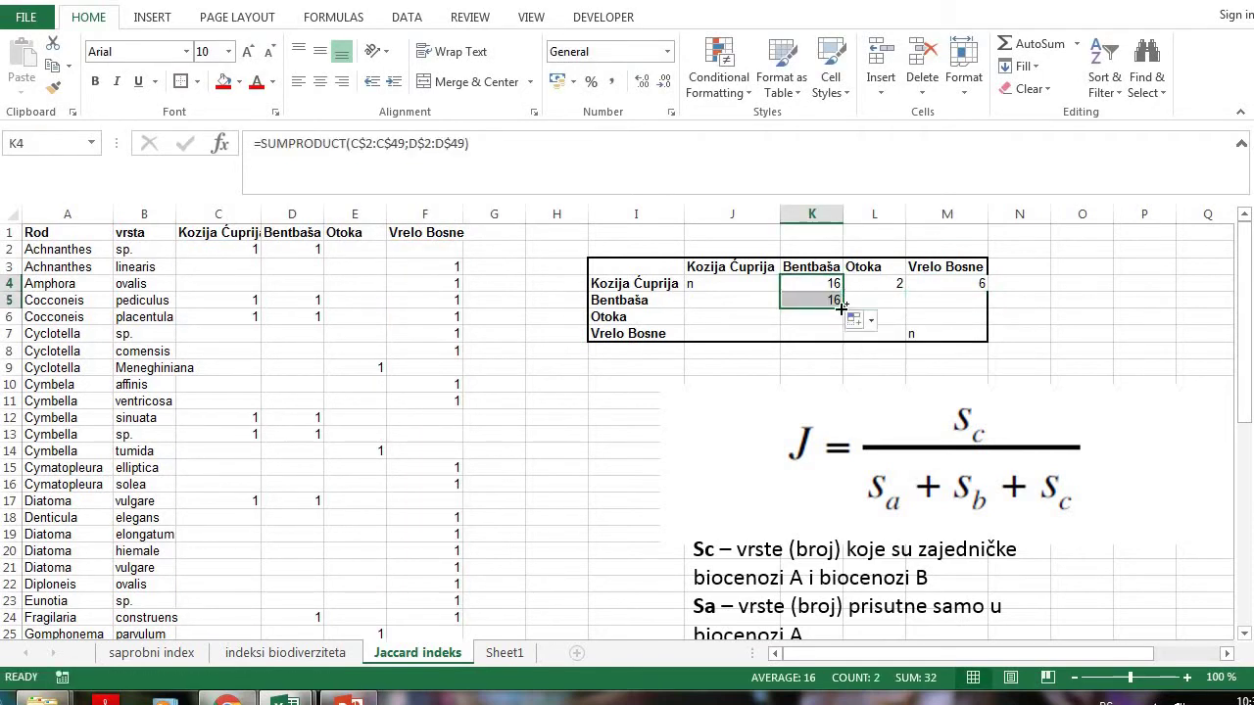
key(ctrl+z)
Fill the L4 formula down to L5 and set its first range to D$2:D$49, comparing Bentbaša with Otoka
click(903, 287)
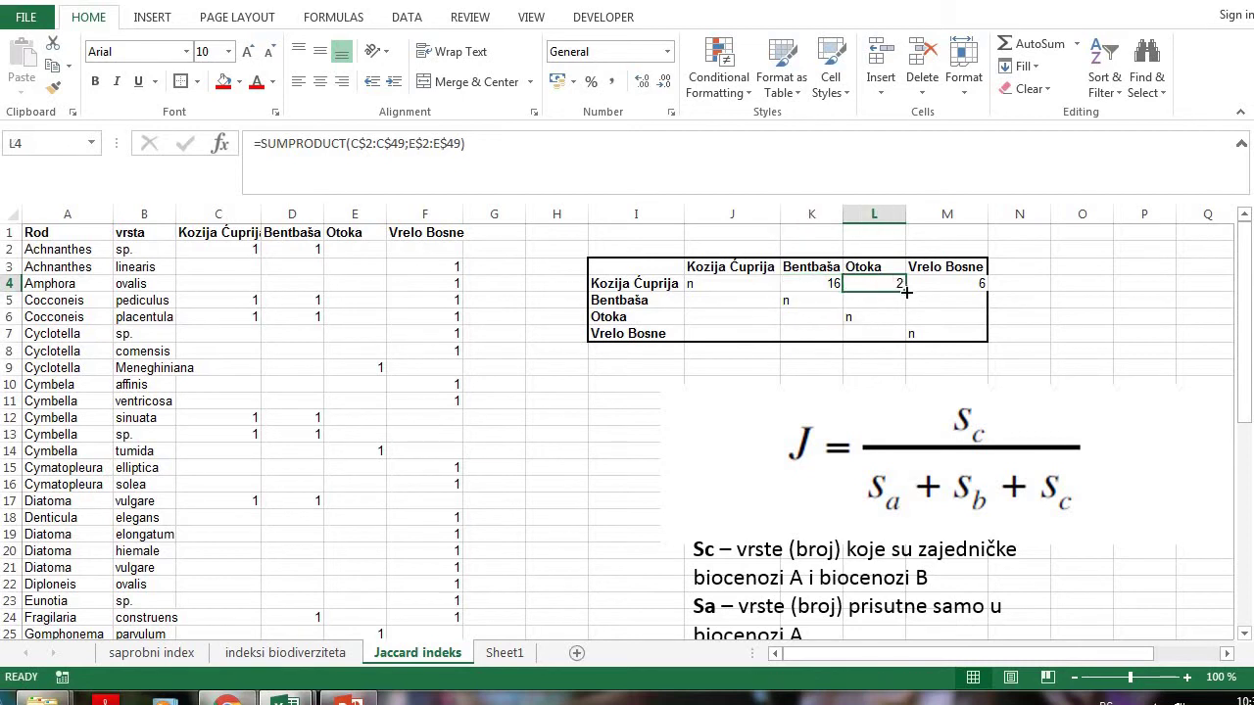
drag(907, 292, 907, 312)
key(Down)
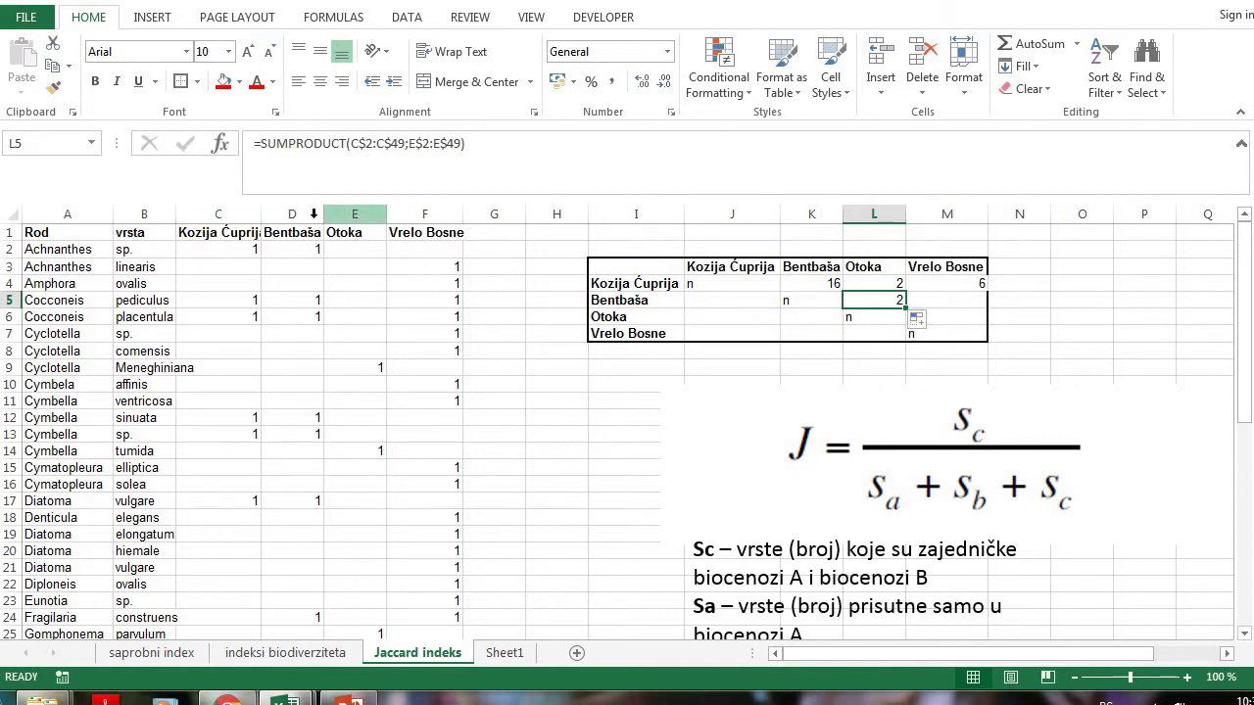
click(375, 147)
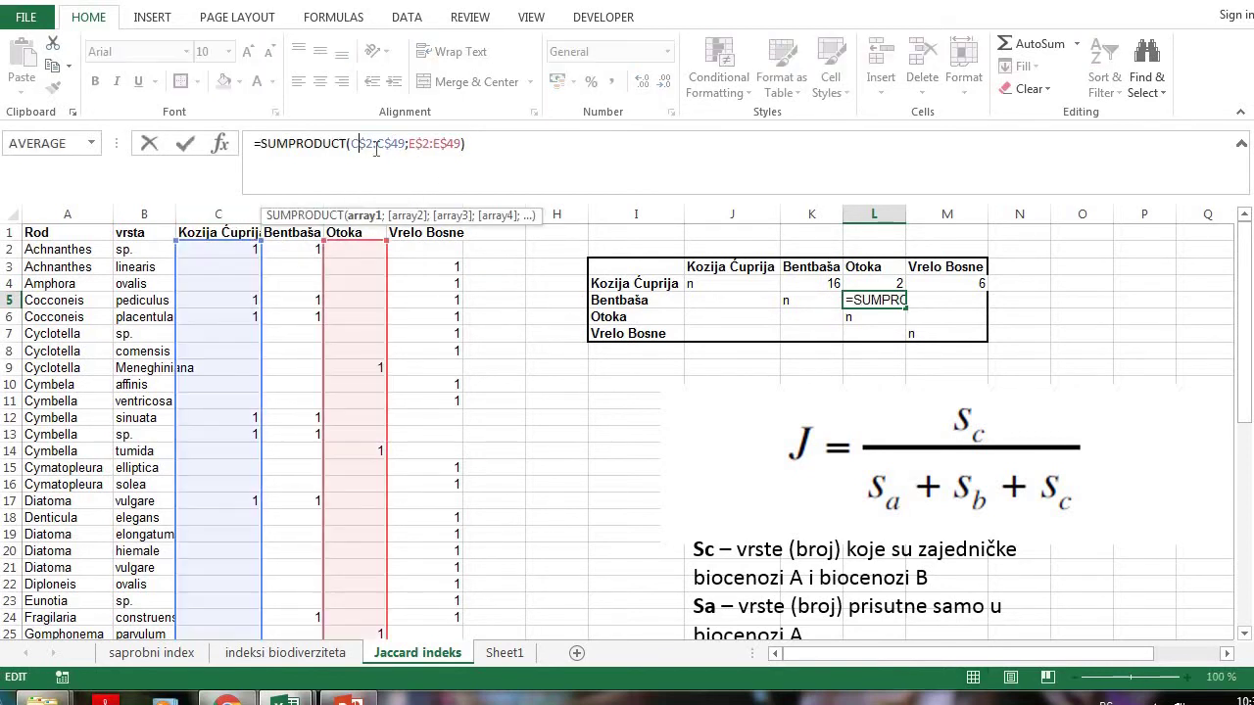
key(BackSpace)
text(D)
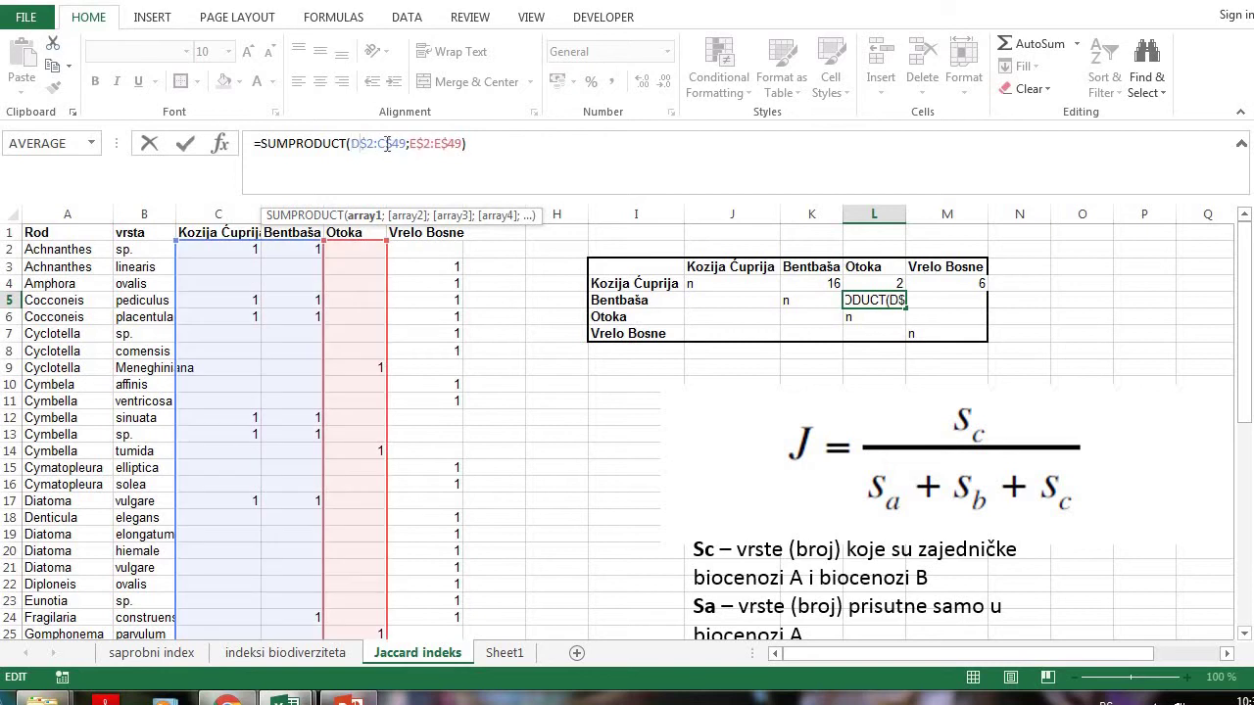
key(BackSpace)
text(D)
key(Return)
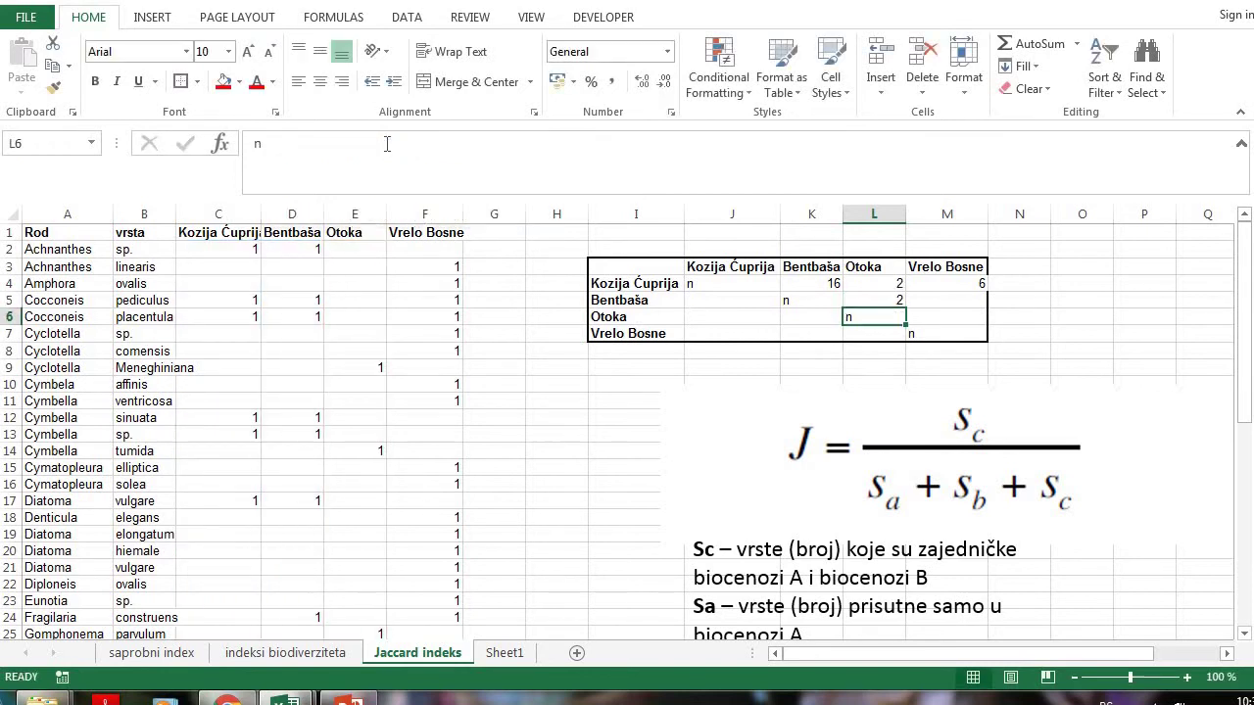
Fill the L5 formula across to M5 and set its first range to D$2:D$49, comparing Bentbaša with Vrelo Bosne
click(888, 300)
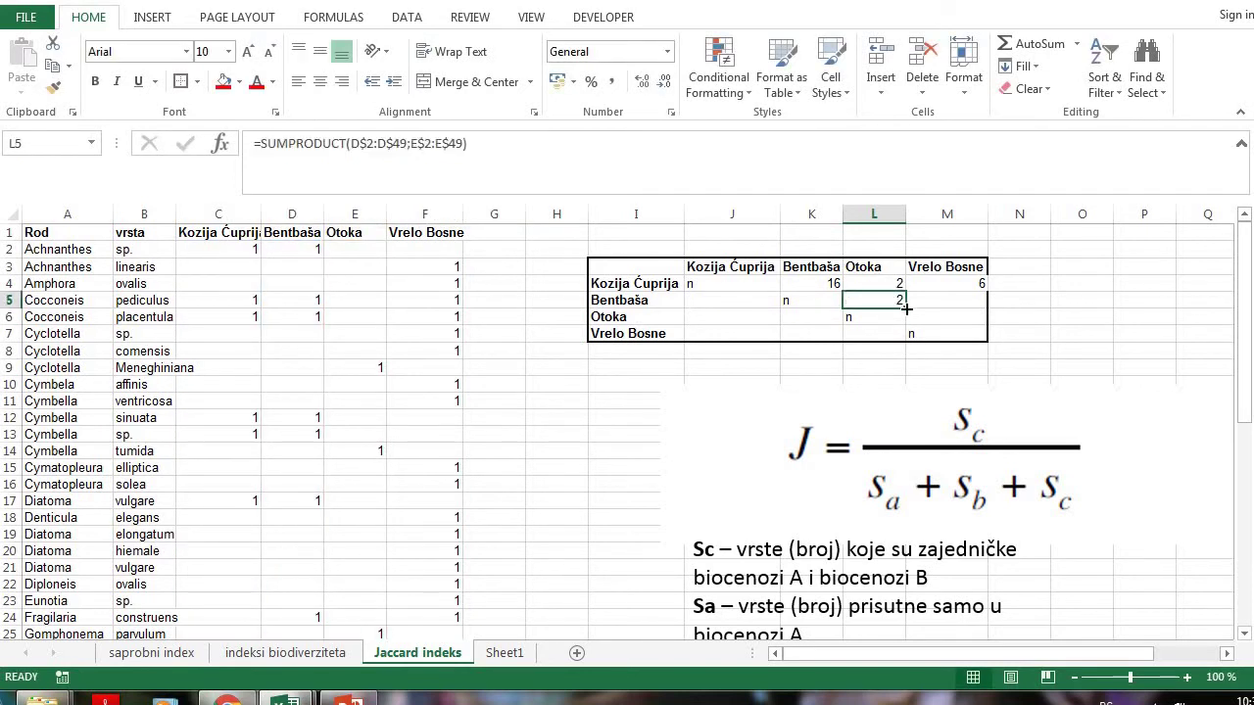
drag(907, 308, 979, 306)
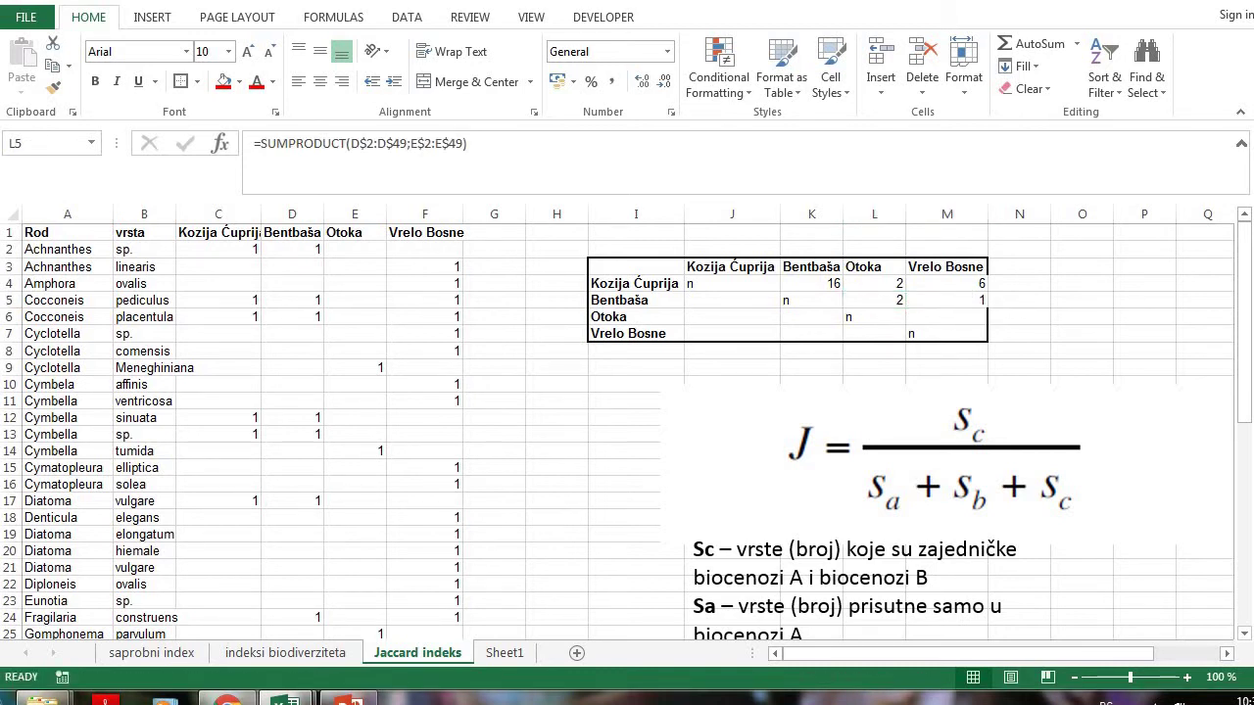
click(955, 299)
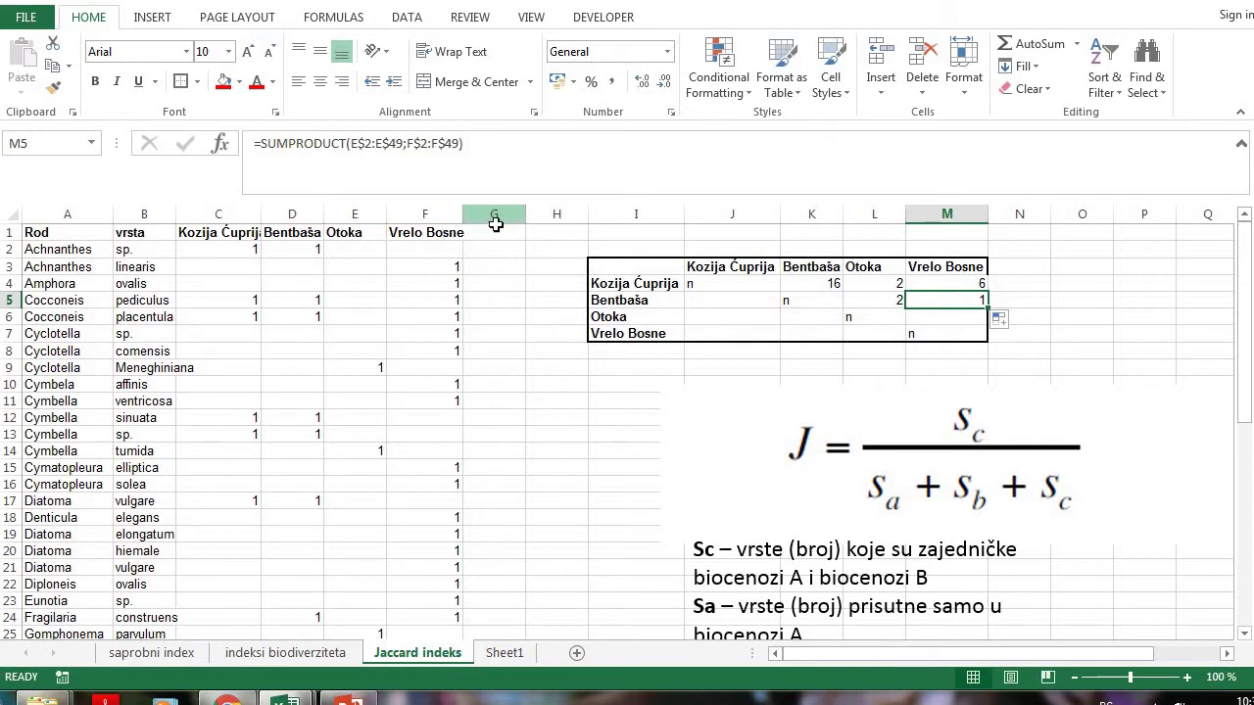
click(356, 144)
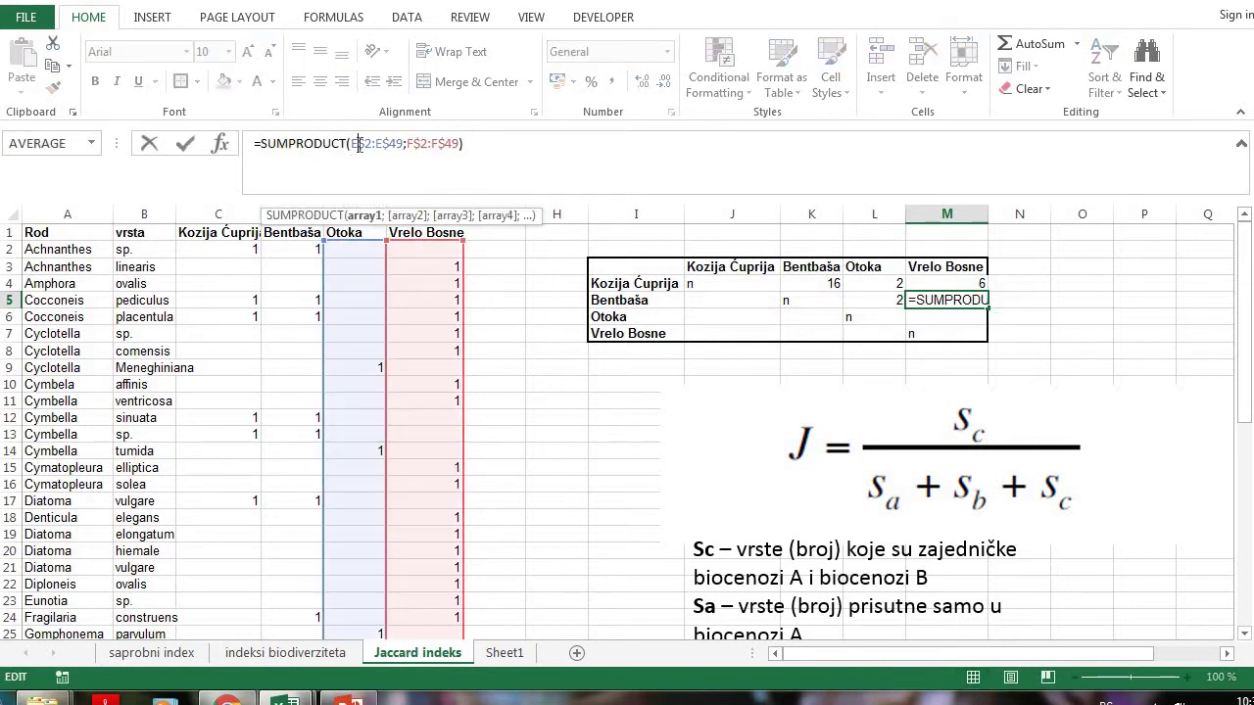
key(BackSpace)
text(D)
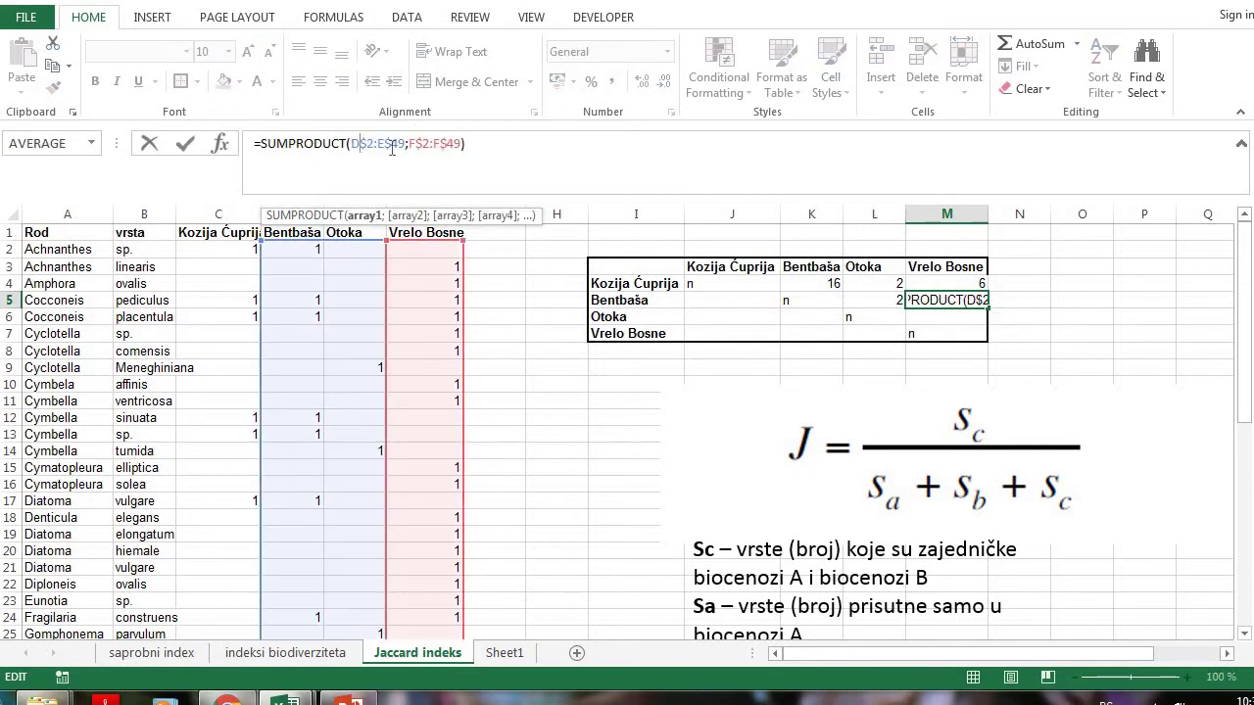
click(390, 144)
key(BackSpace)
text(D)
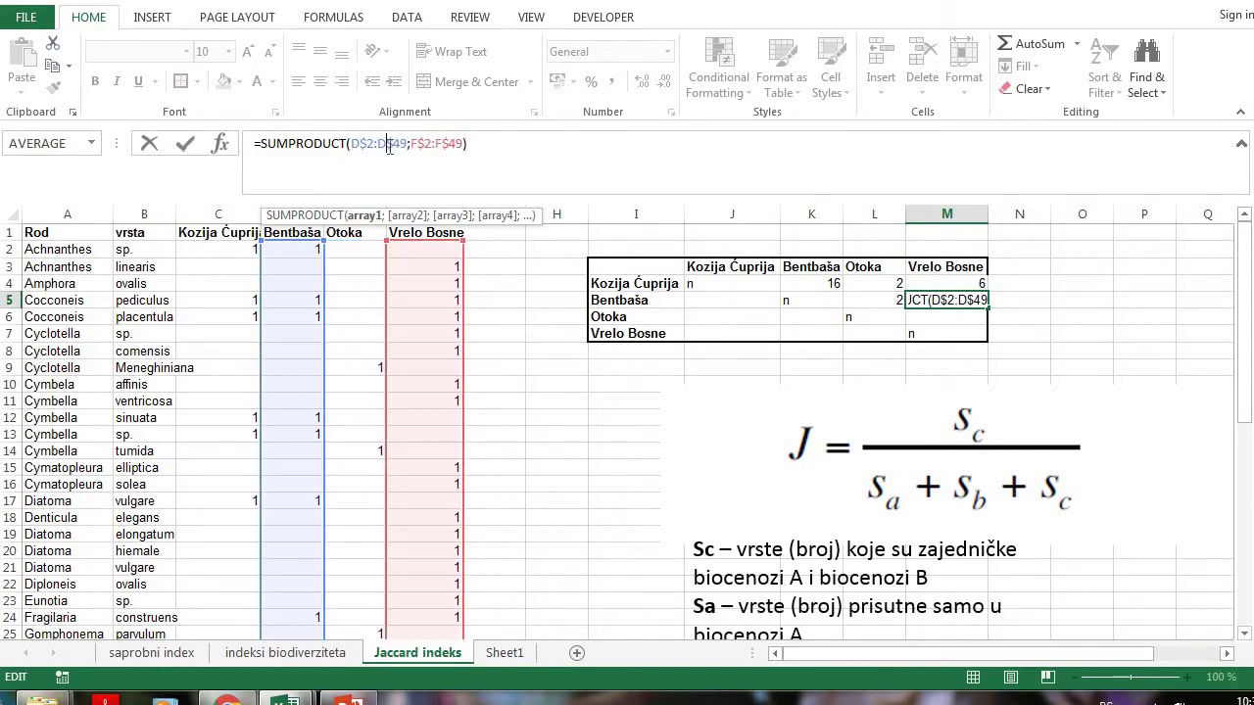
key(Return)
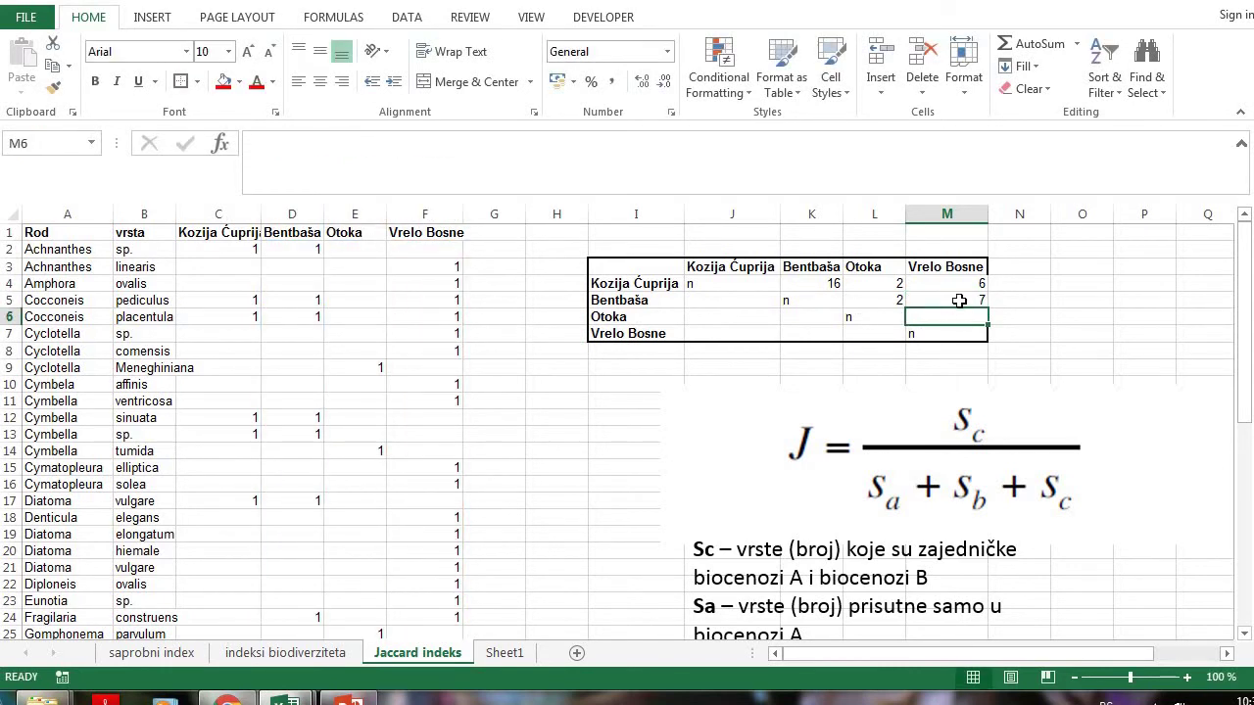
click(960, 300)
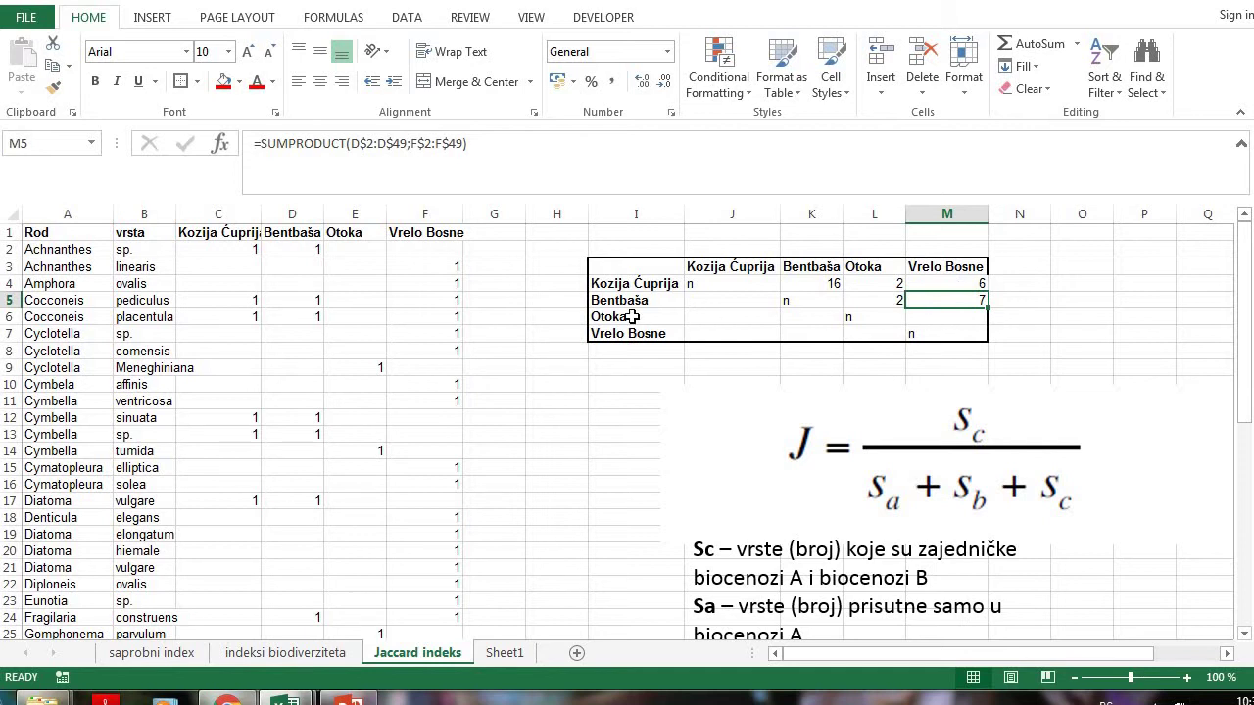
Fill the M5 formula down to M6 and set its first range to E$2:E$49, comparing Otoka with Vrelo Bosne
click(935, 317)
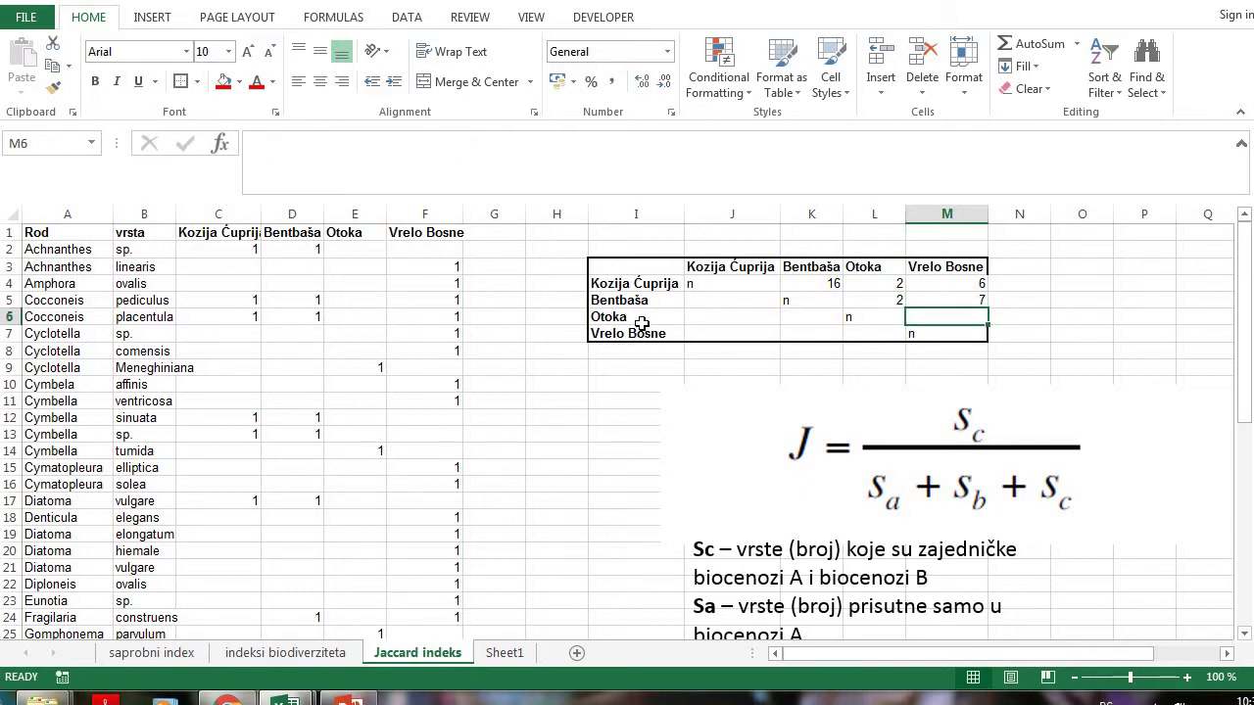
click(941, 298)
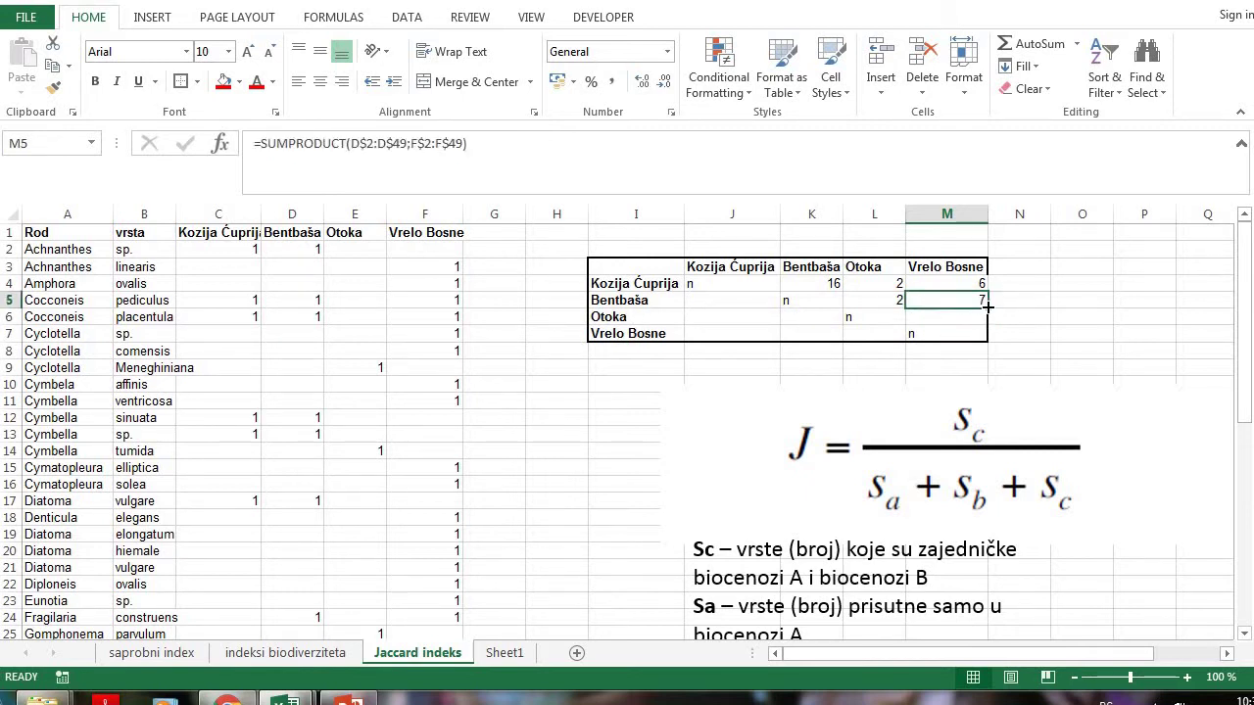
drag(987, 306, 957, 317)
click(956, 318)
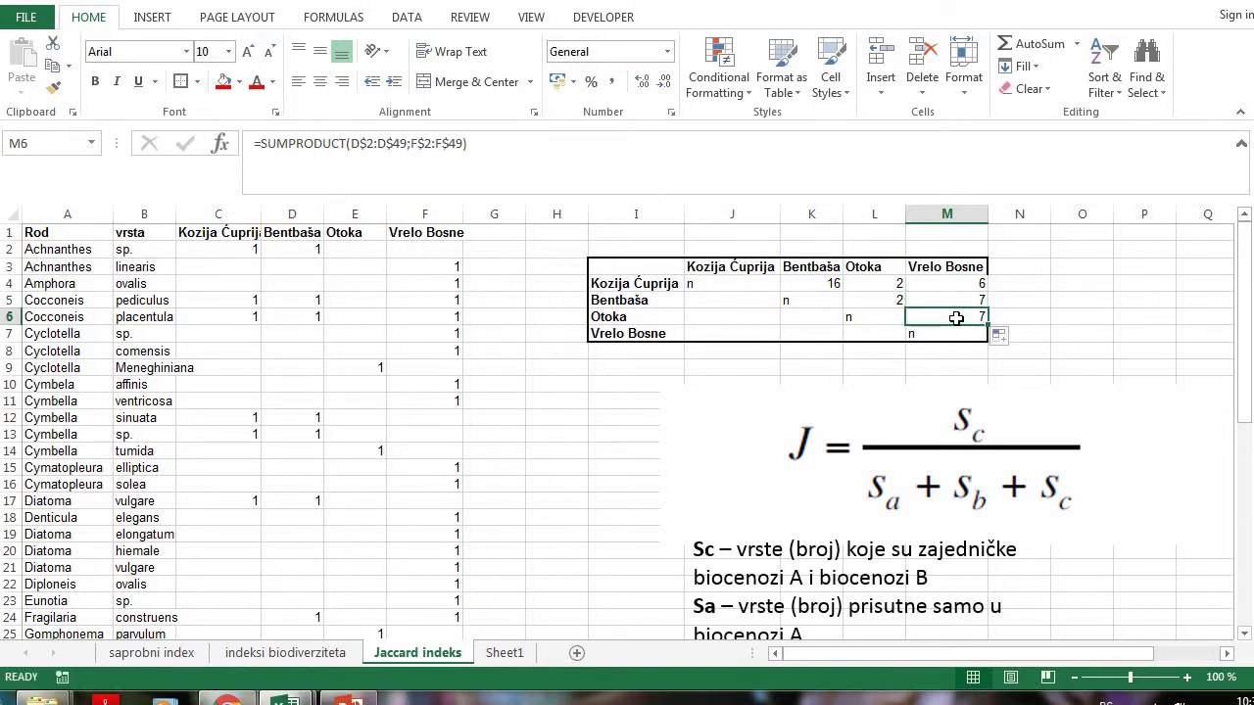
click(361, 145)
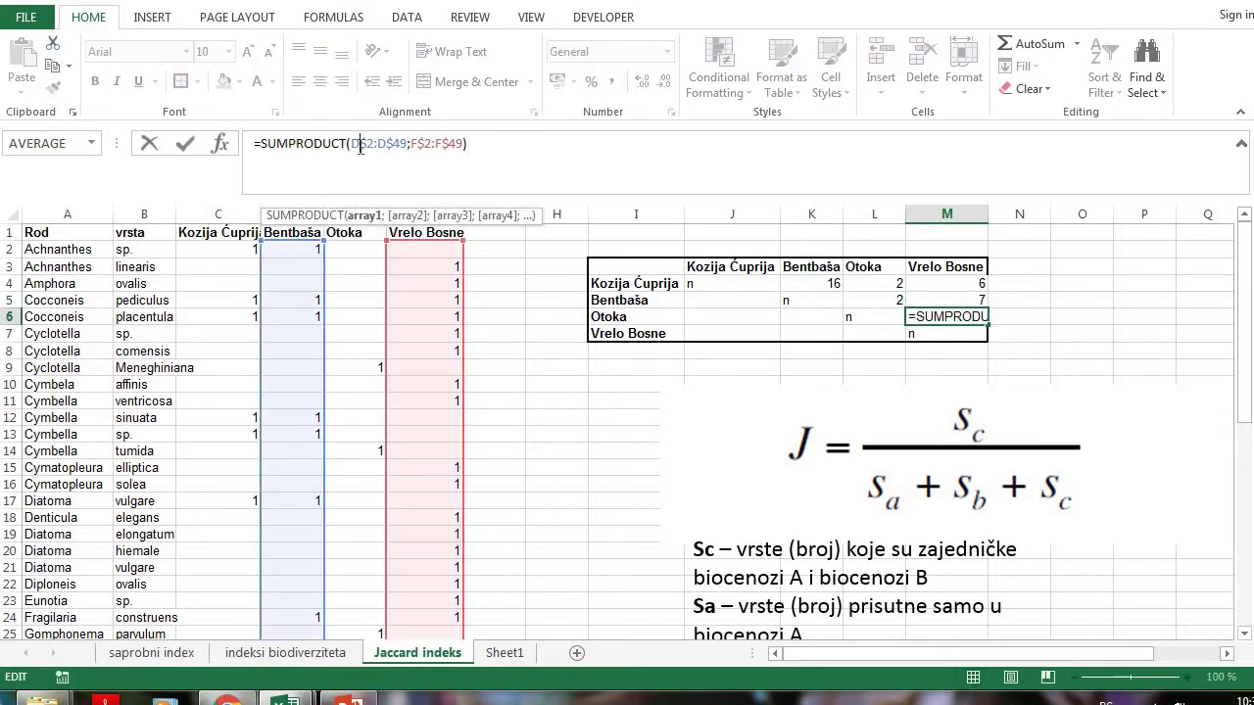
key(BackSpace)
text(F)
key(BackSpace)
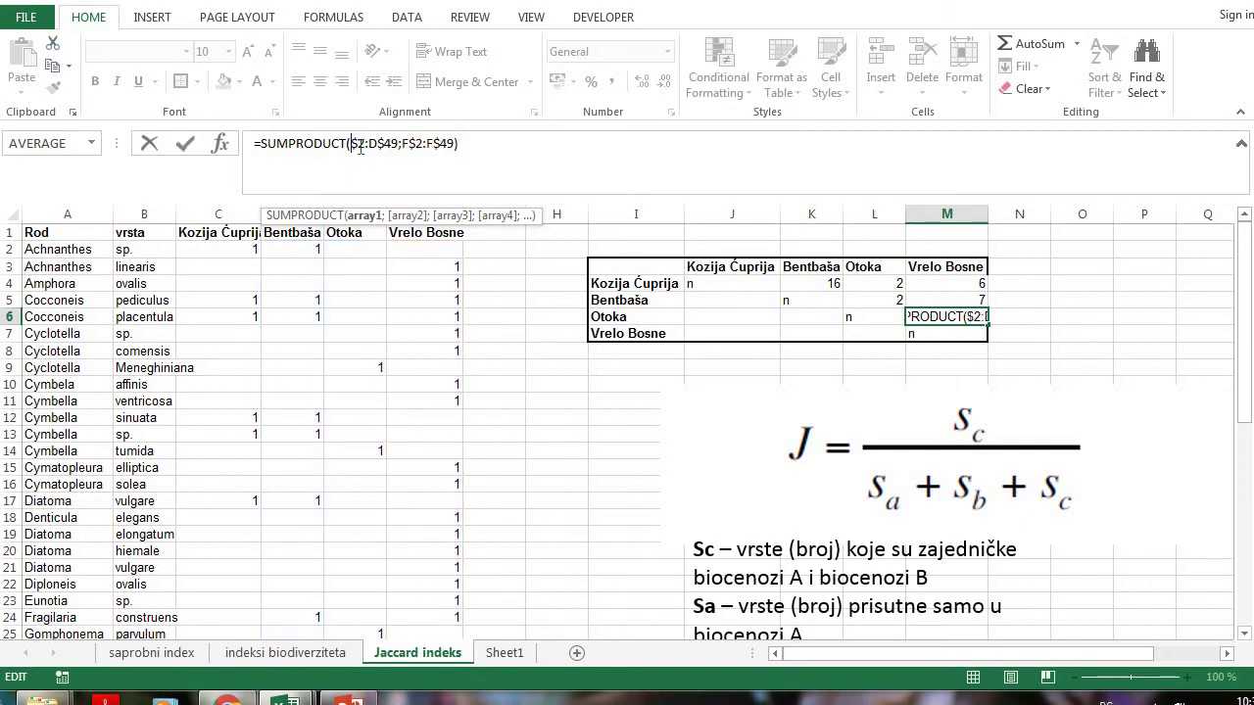
text(E)
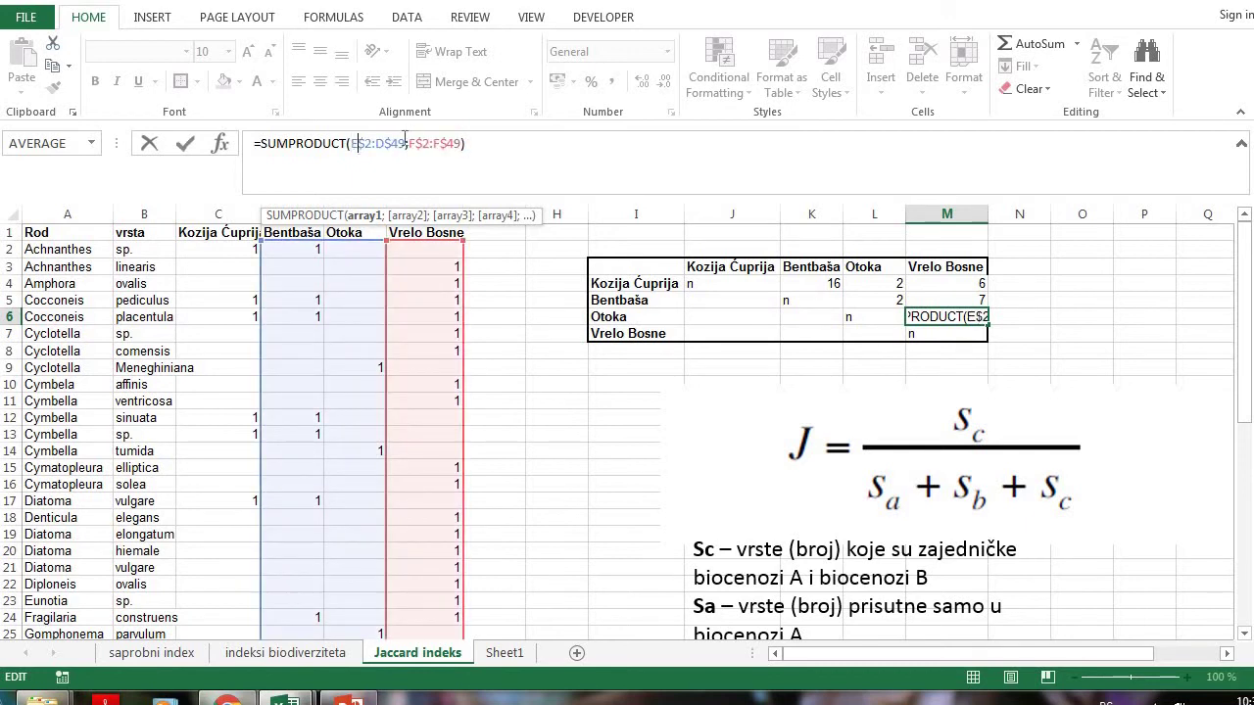
key(BackSpace)
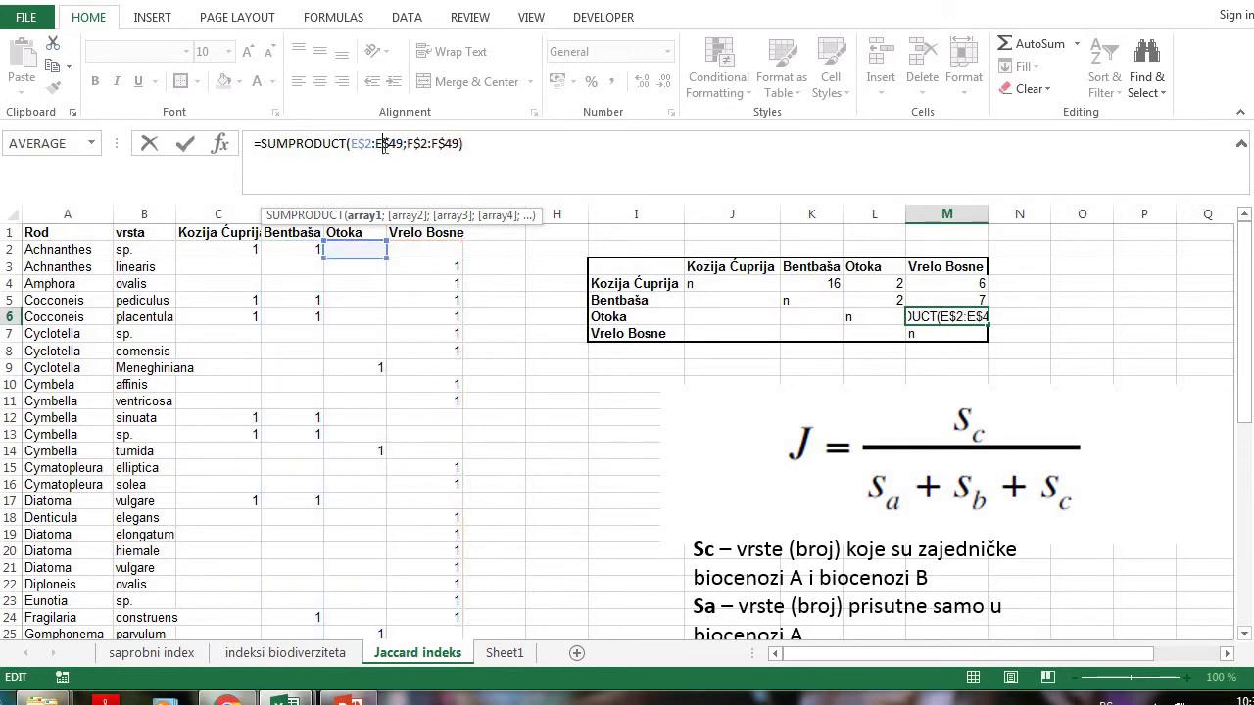
text(E)
key(Return)
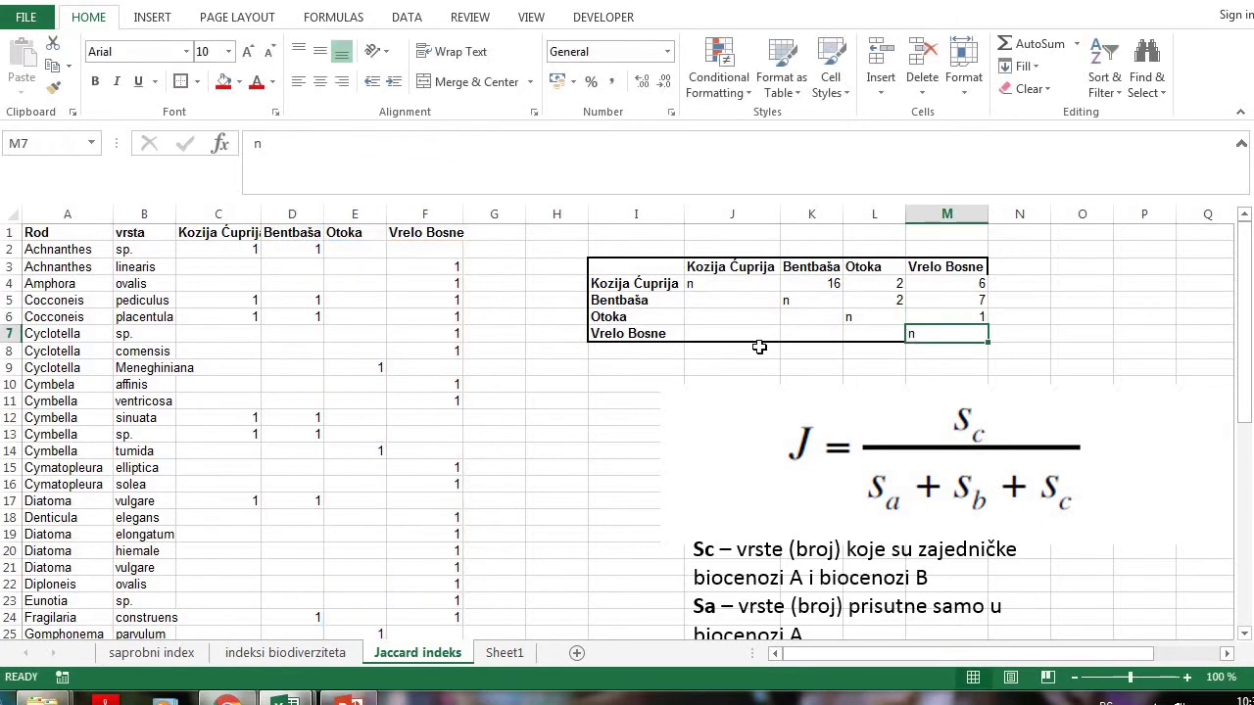
click(962, 316)
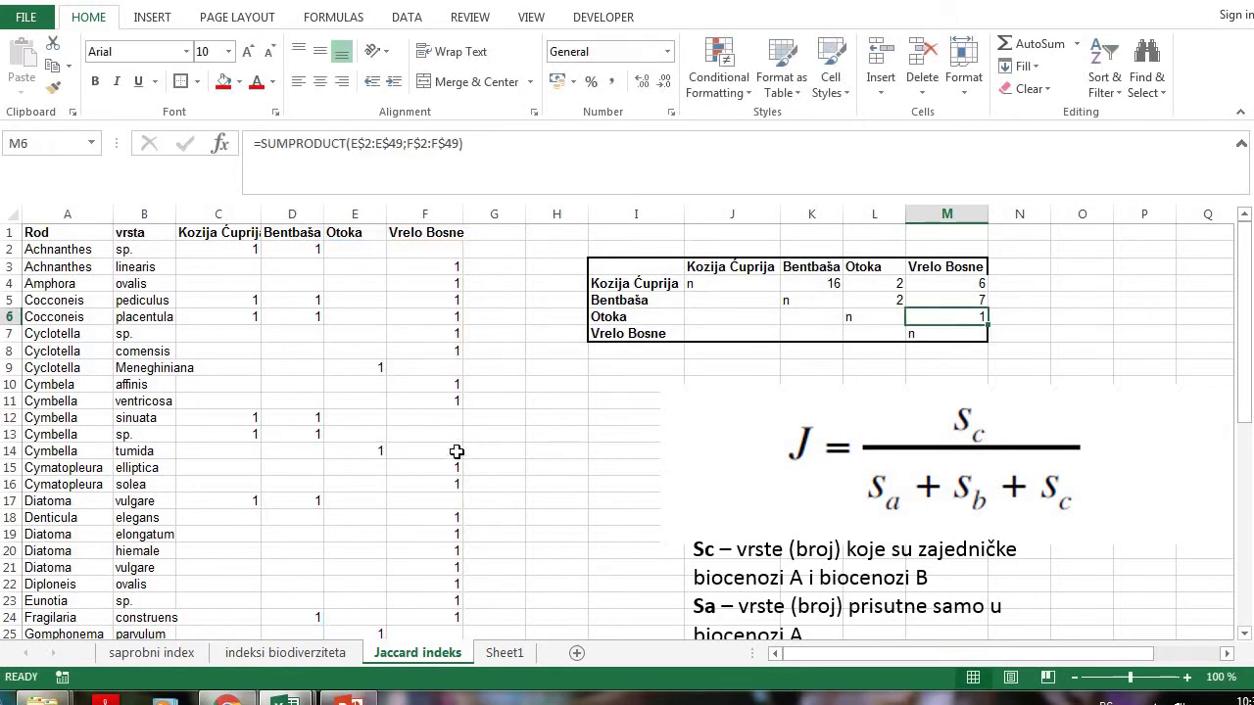
Move the Jaccard formula picture and its legend text box lower on the sheet, clearing the rows beneath the comparison matrix
scroll(456, 451, down, 4)
scroll(470, 442, up, 4)
scroll(907, 479, down, 2)
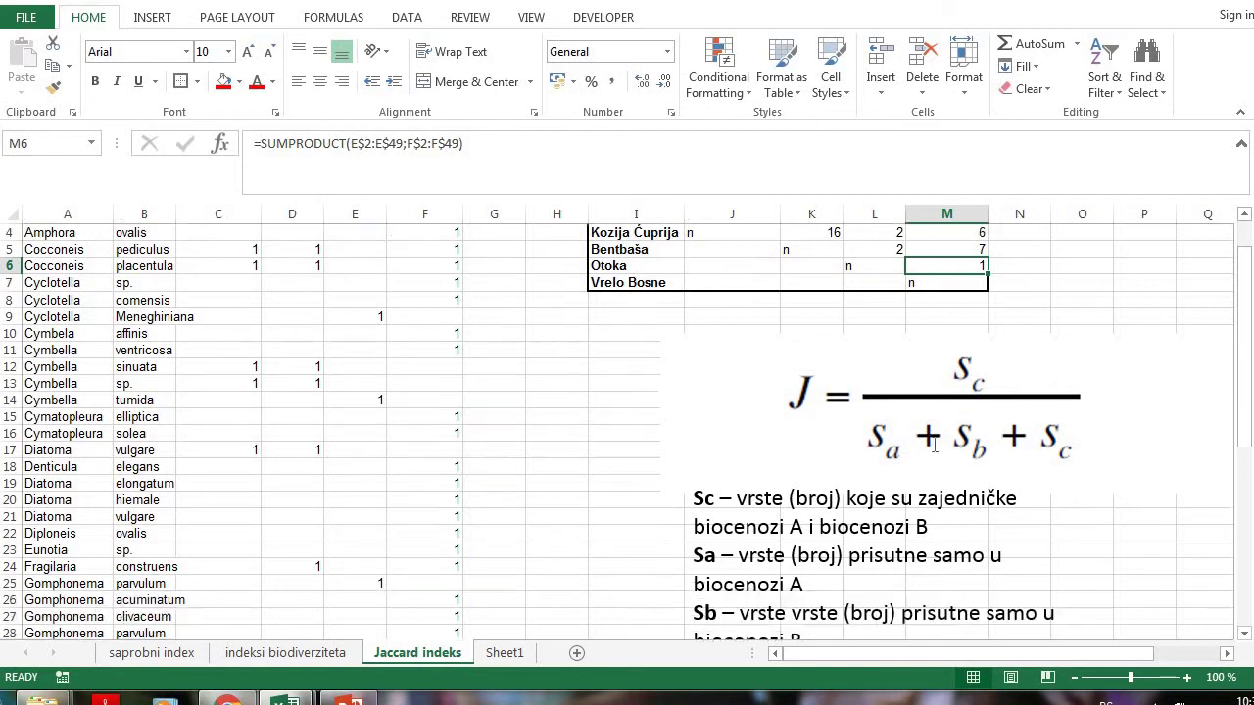
drag(925, 349, 1131, 490)
click(749, 505)
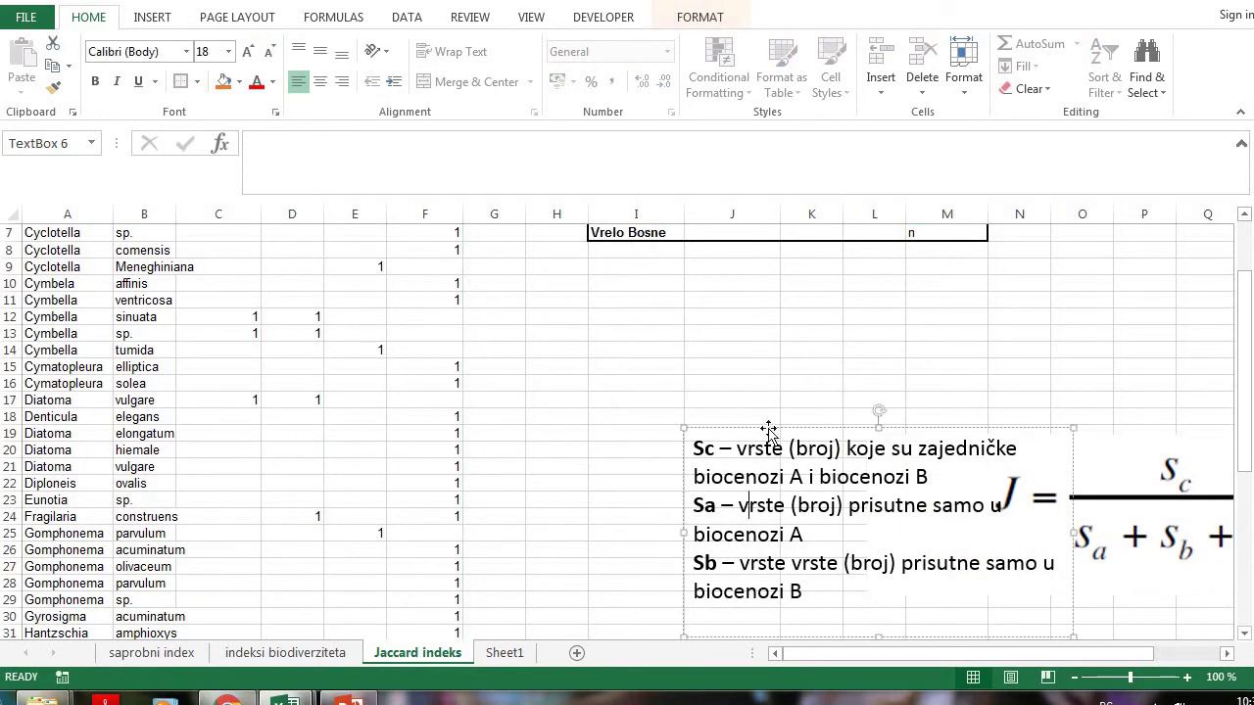
drag(769, 429, 678, 452)
click(1133, 482)
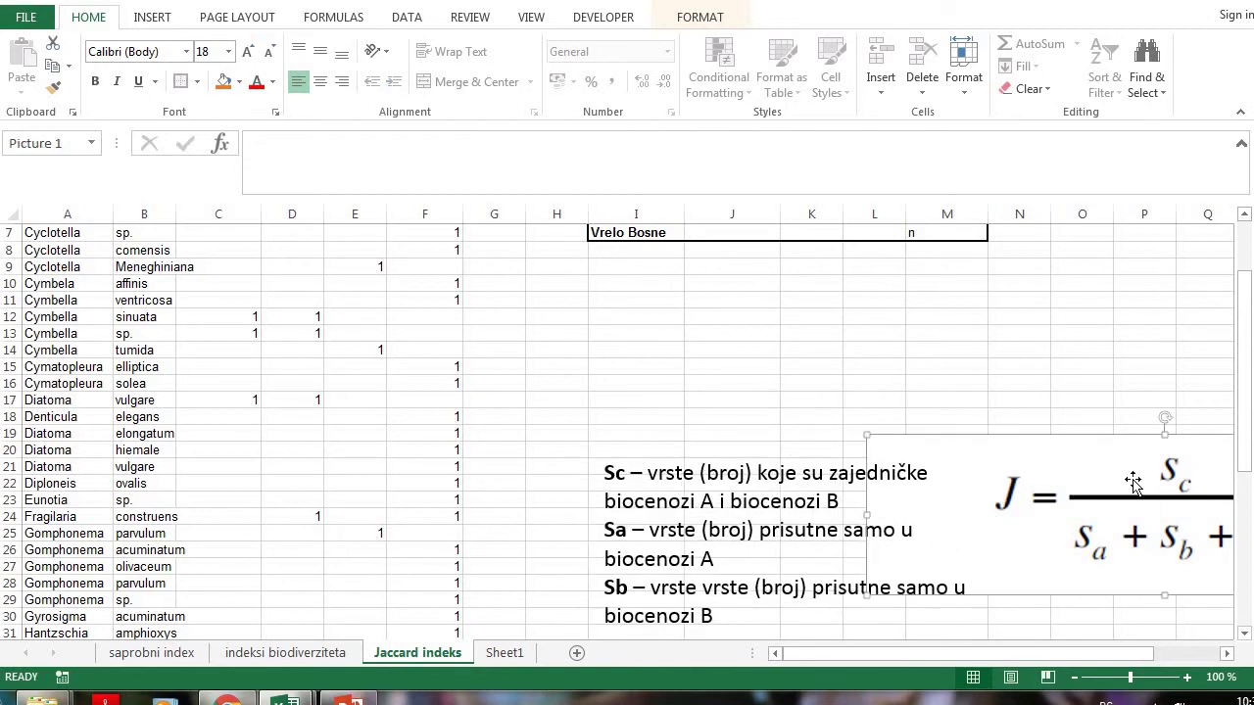
drag(1133, 482, 1156, 518)
click(966, 366)
scroll(646, 258, up, 2)
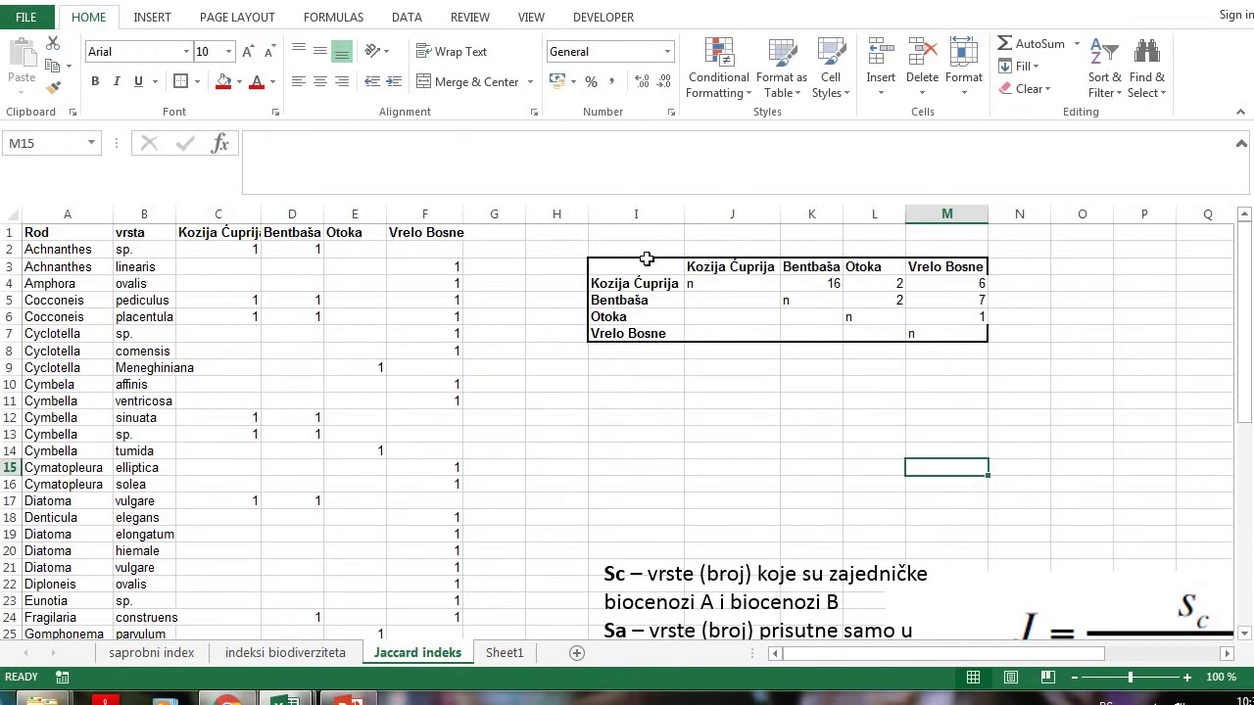
Copy the comparison matrix range I3:M8 and paste it beneath the original, starting at I10
drag(636, 266, 936, 350)
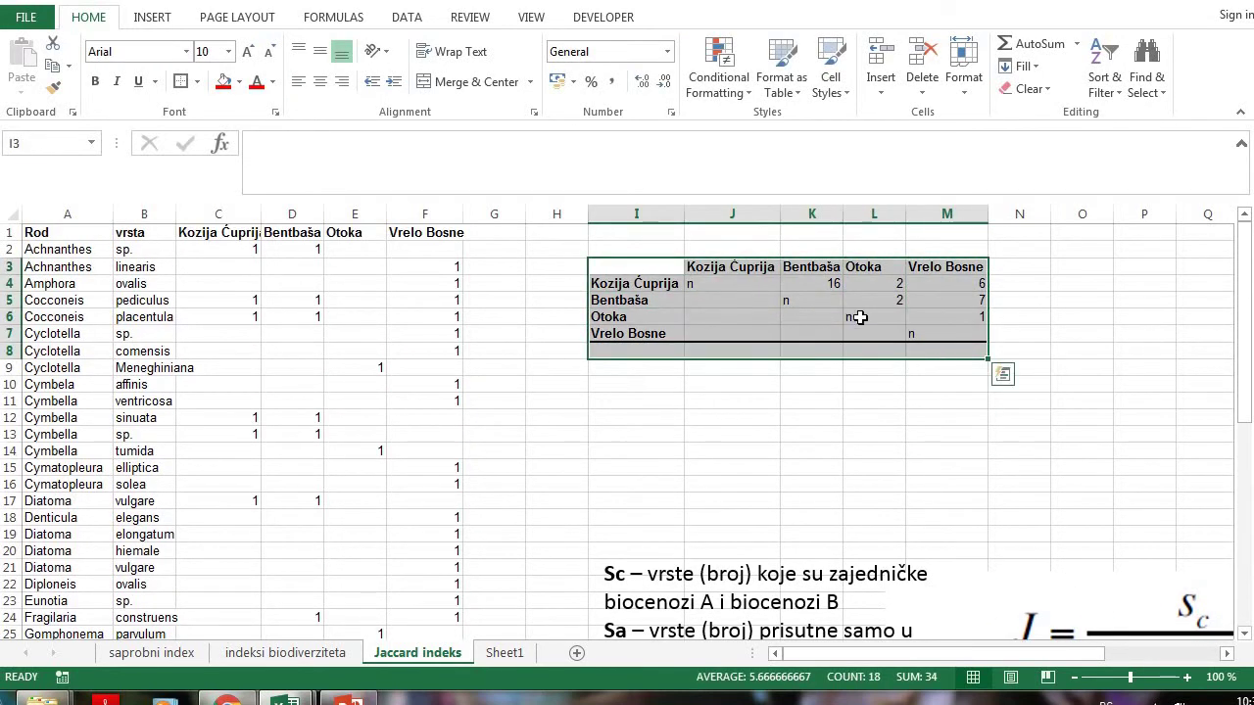
key(ctrl+c)
click(635, 385)
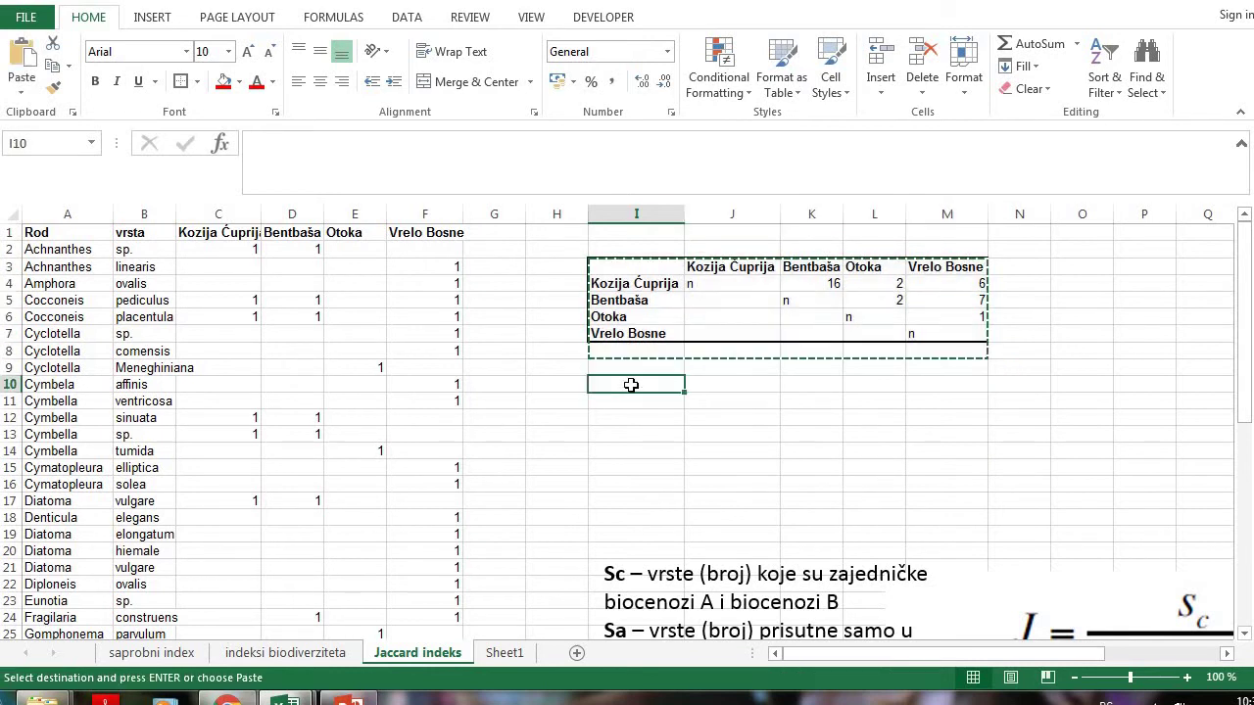
right_click(632, 390)
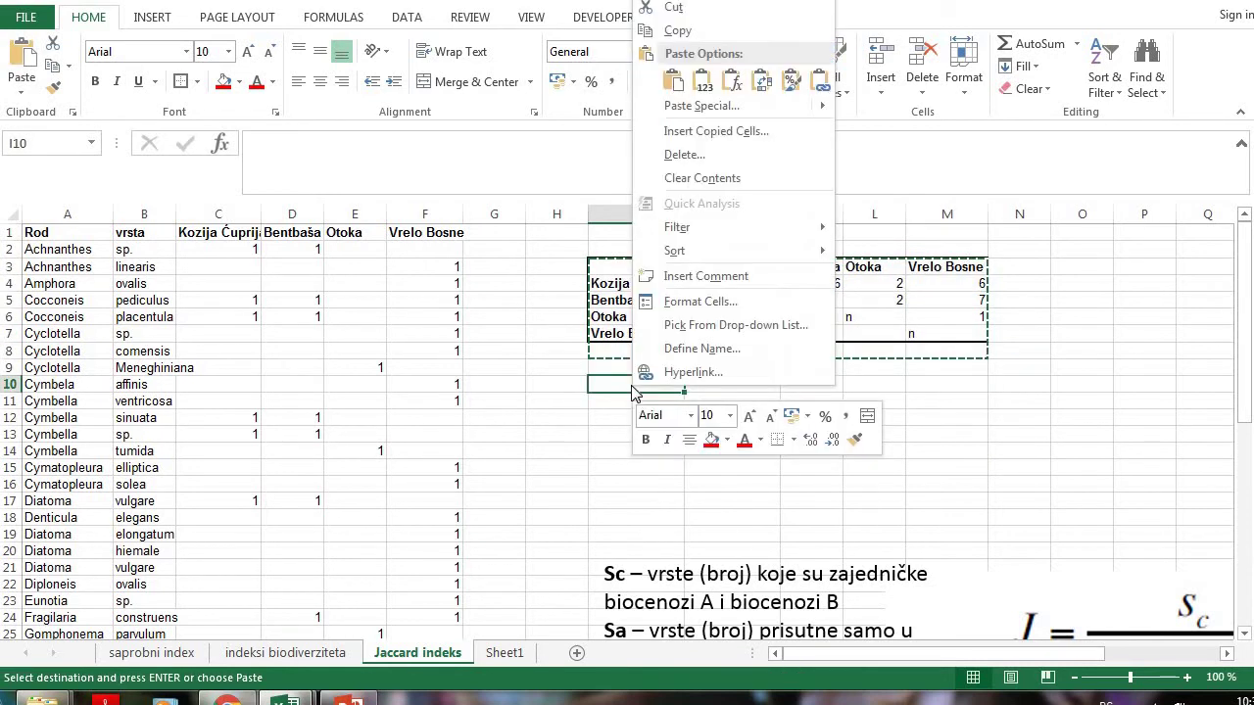
click(676, 89)
click(744, 401)
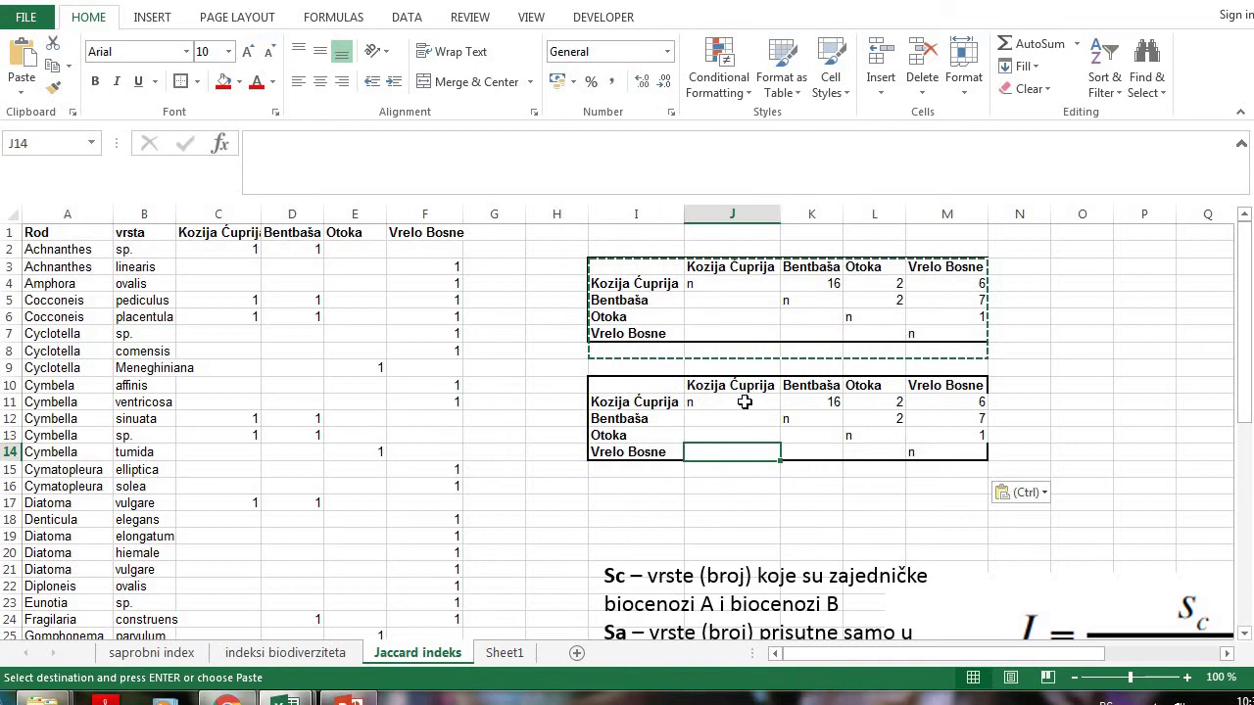
Clear the shared-species counts from K11, L11, M11, L12, M12 and M13 in the copied matrix, keeping its site names and n diagonal
click(831, 402)
key(Delete)
click(887, 418)
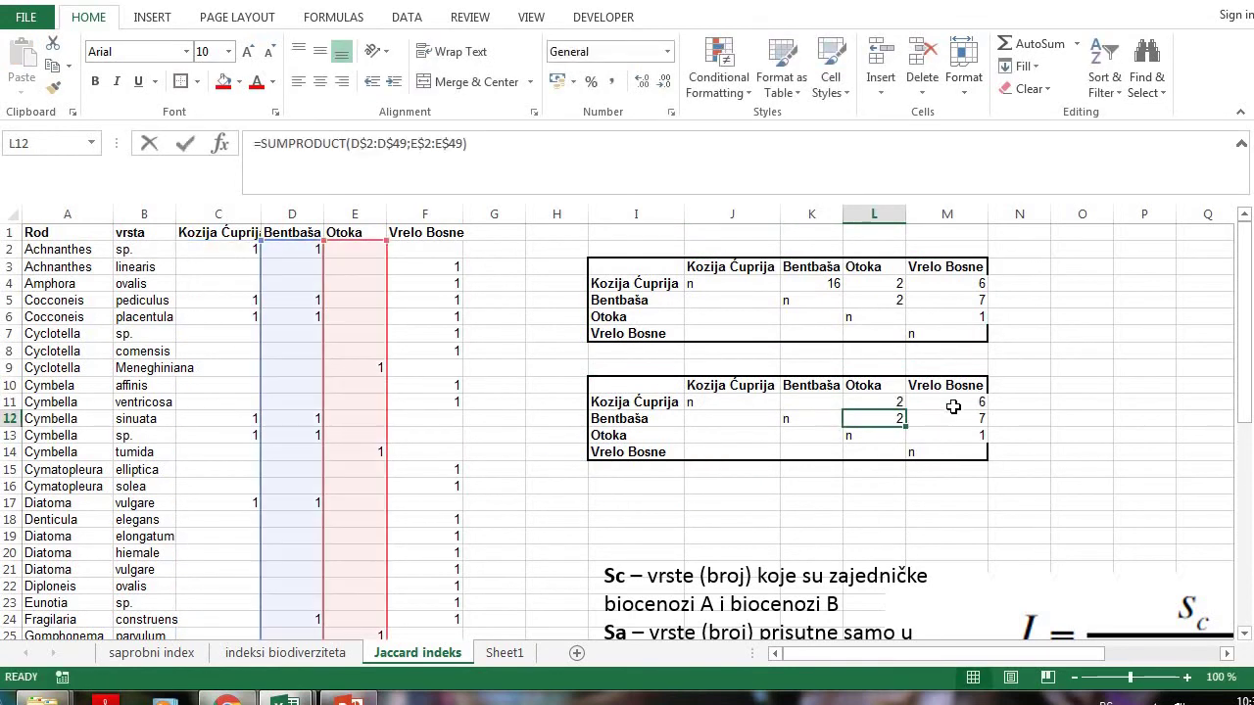
key(Delete)
click(952, 403)
key(BackSpace)
click(967, 438)
key(BackSpace)
key(Up)
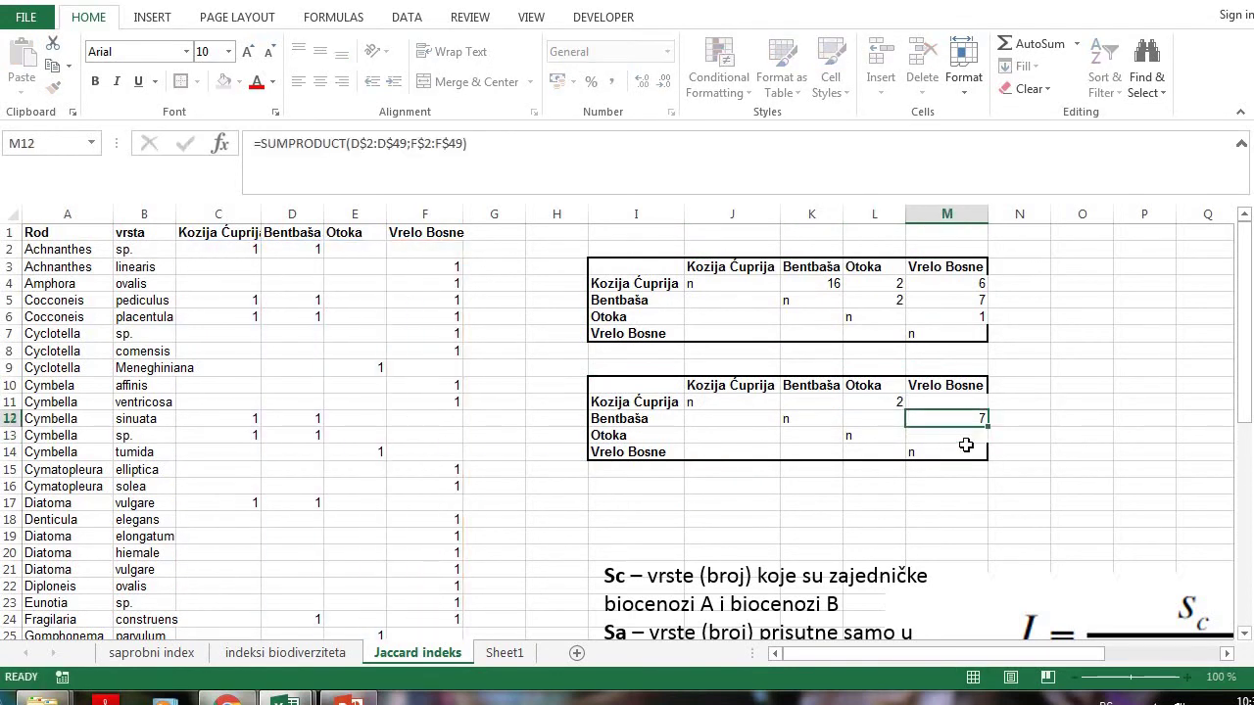
key(BackSpace)
click(886, 399)
key(Delete)
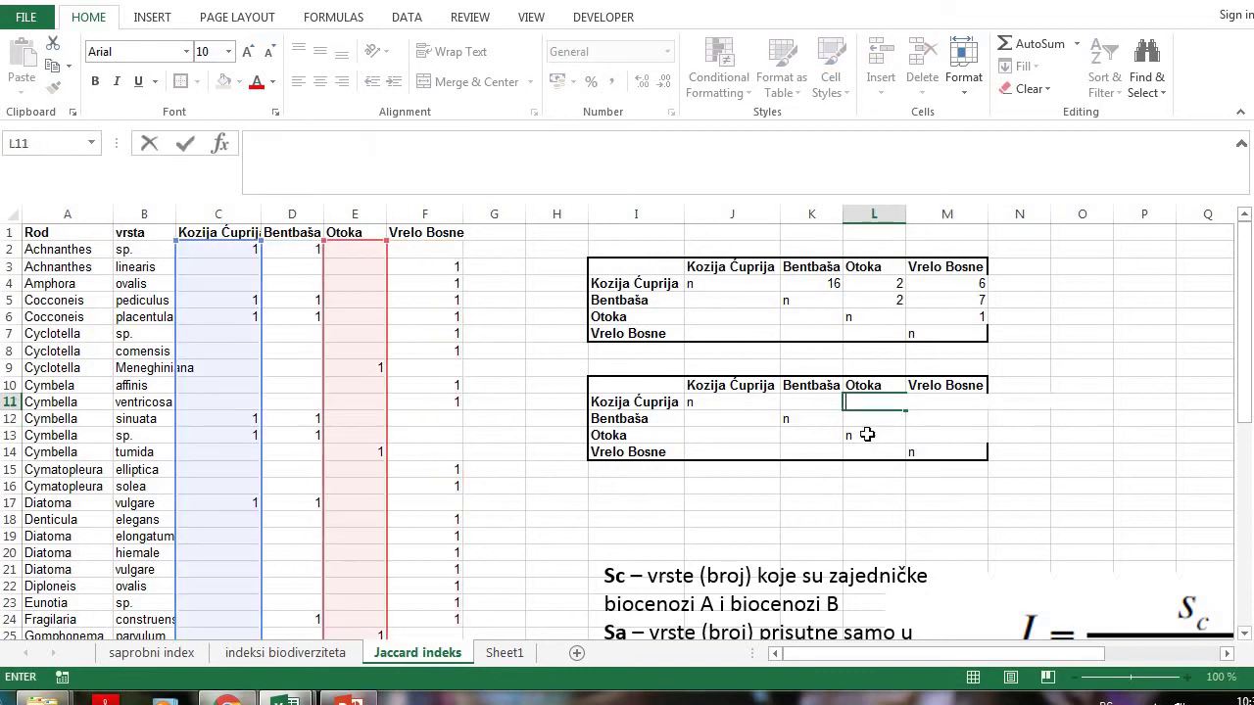
click(887, 435)
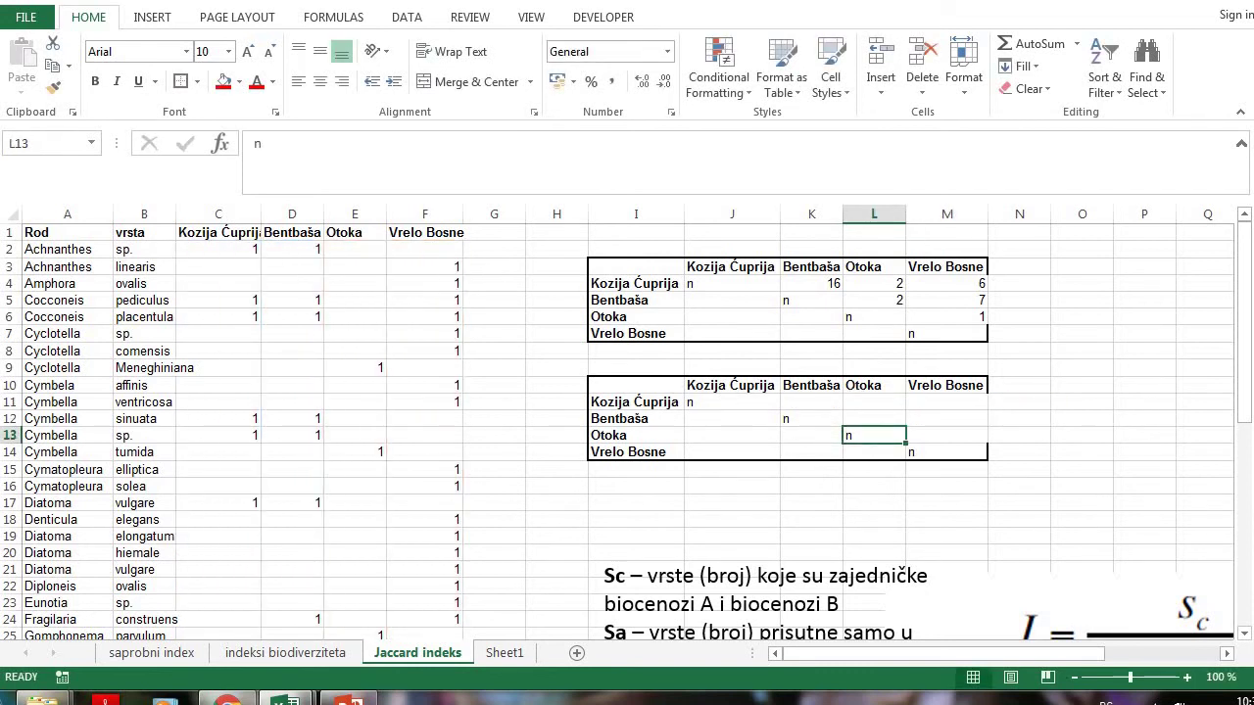
Start the Jaccard formula in K11 with the shared-species count as numerator, =K4/, consulting the formula picture for the denominator
click(811, 404)
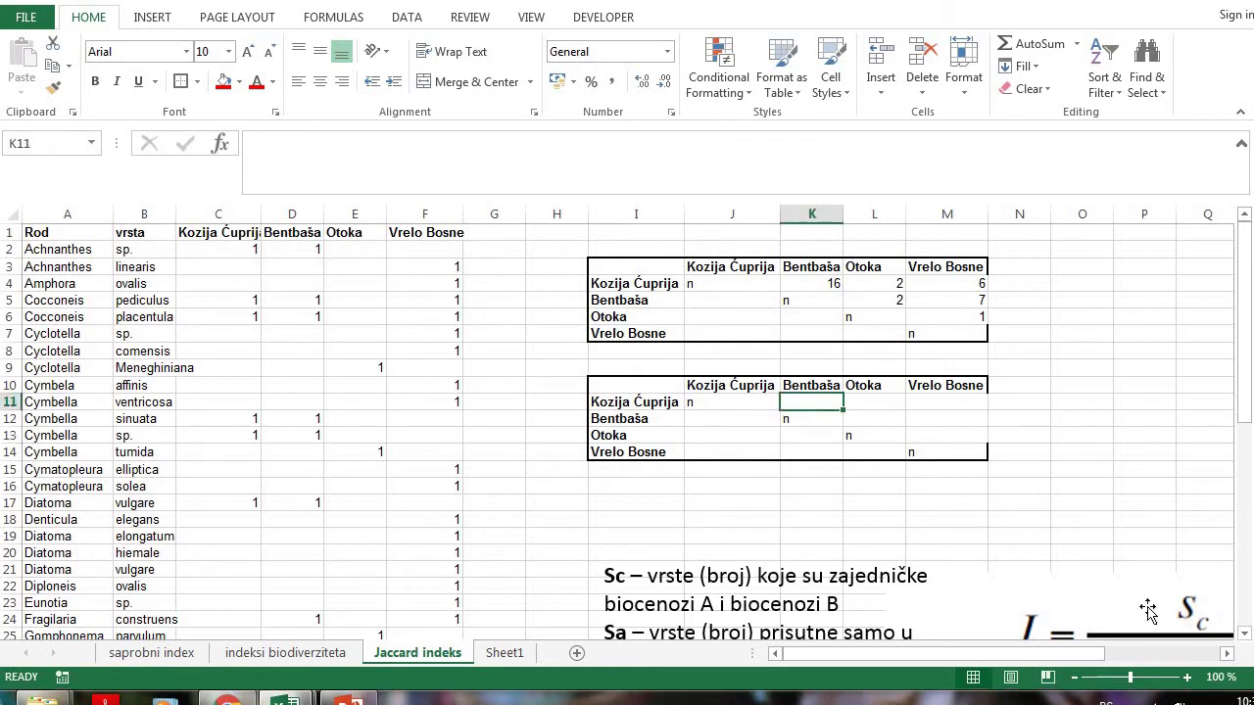
text(=)
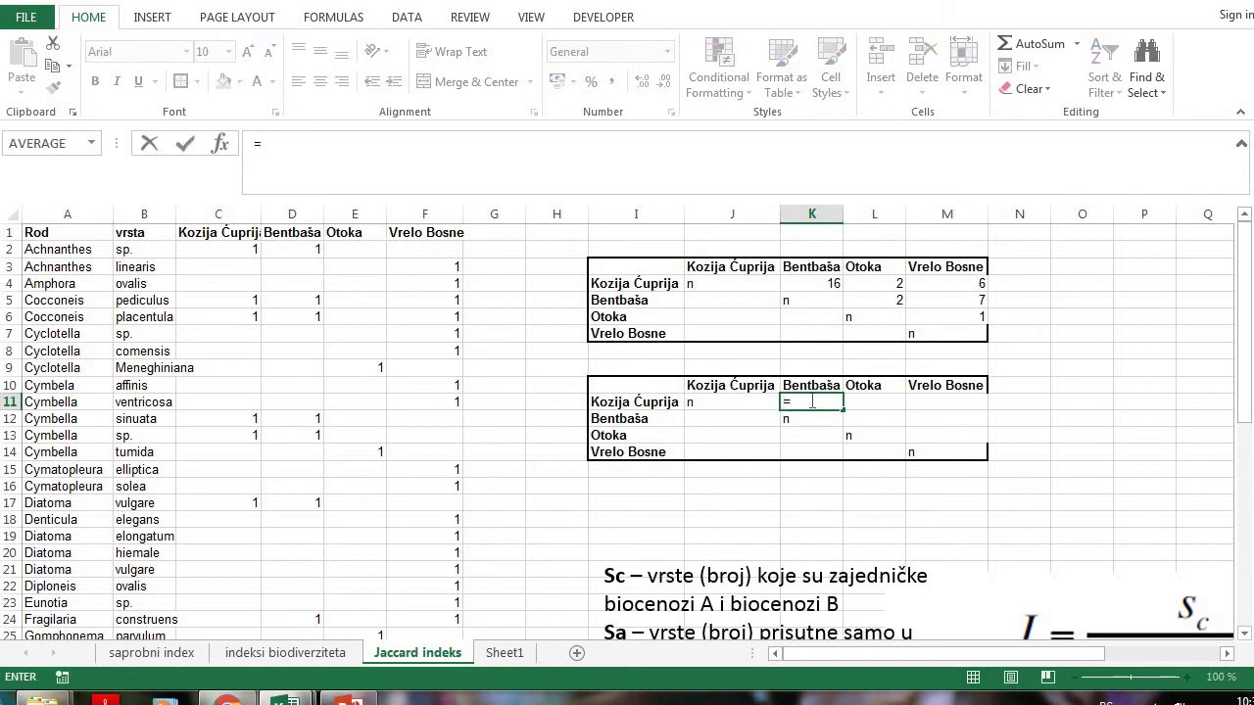
click(812, 282)
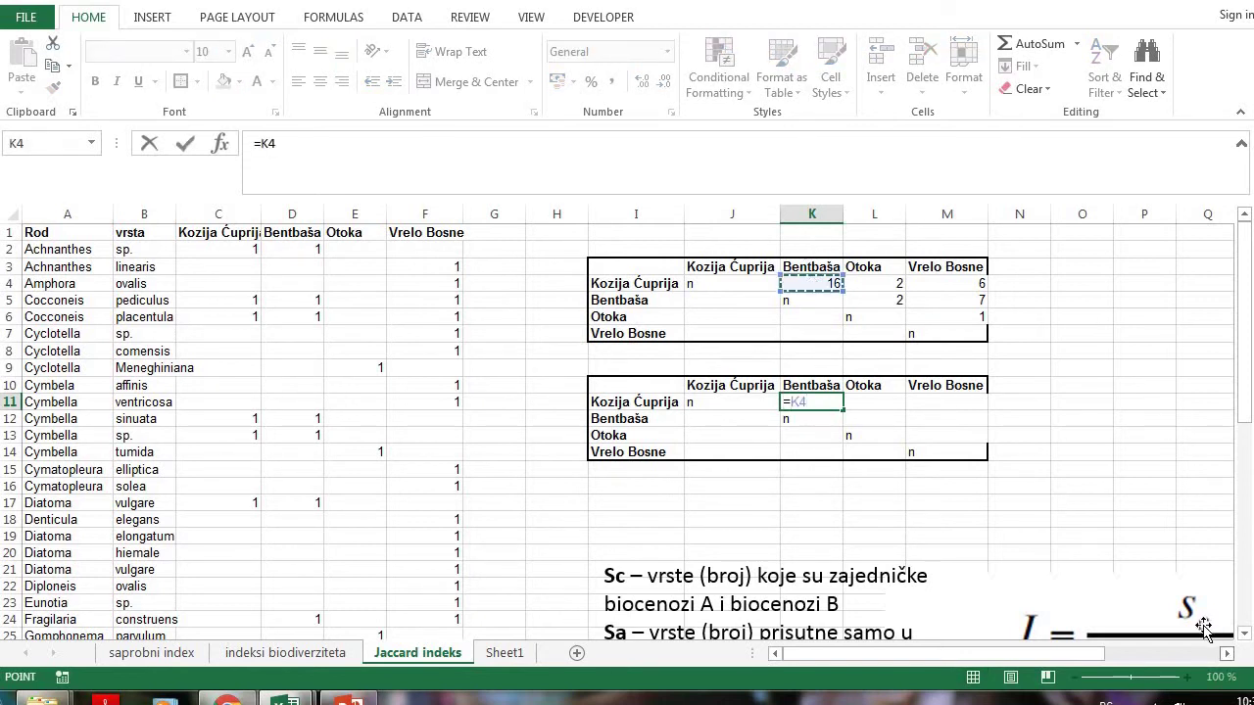
text(/)
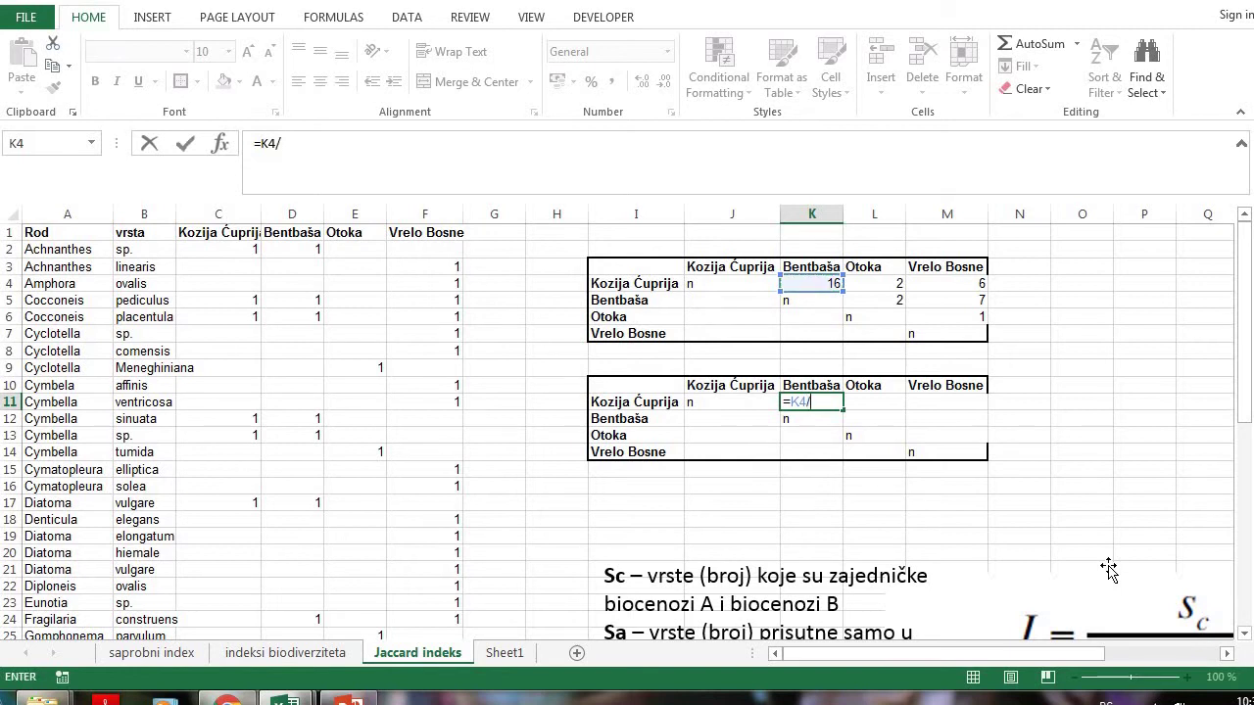
scroll(1111, 571, down, 2)
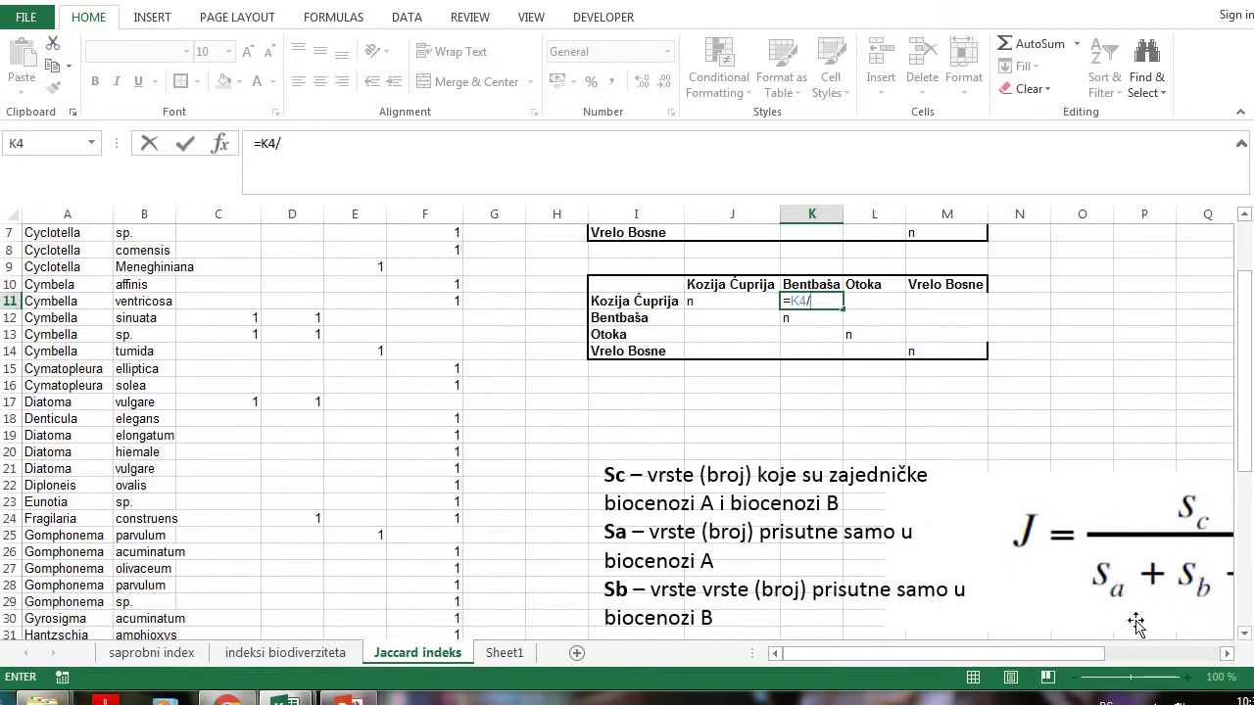
drag(1087, 662, 1127, 661)
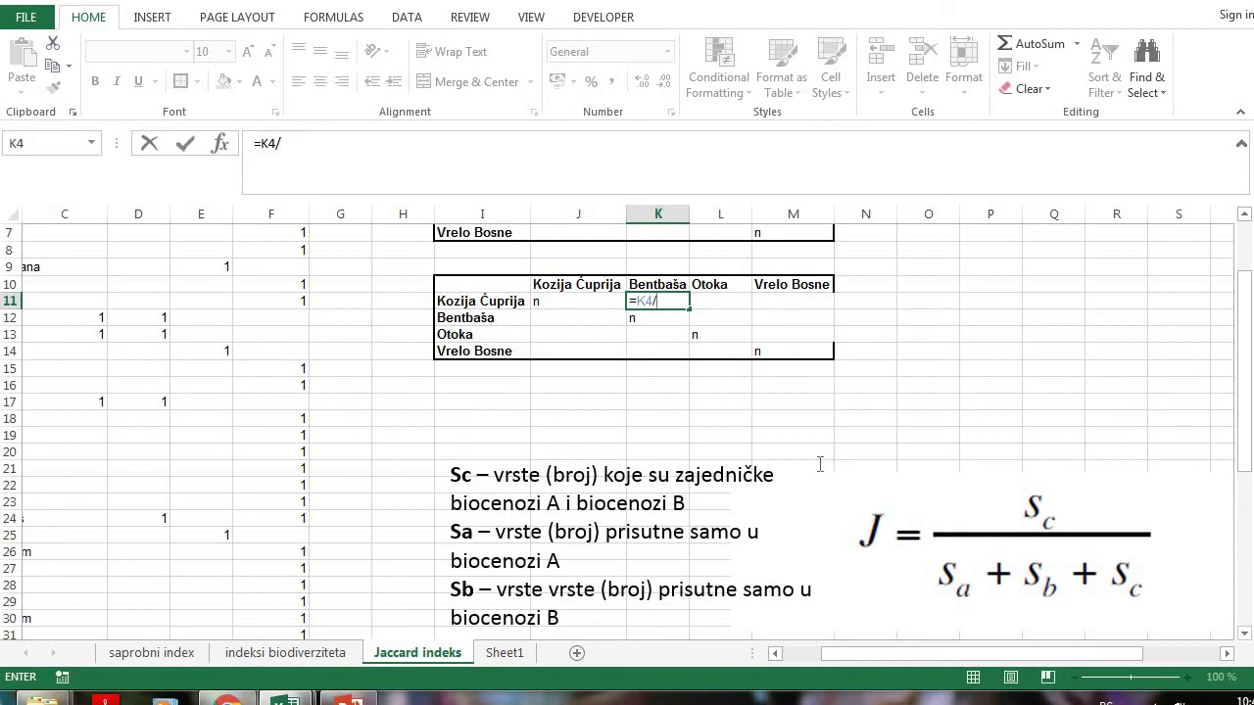
scroll(789, 455, up, 1)
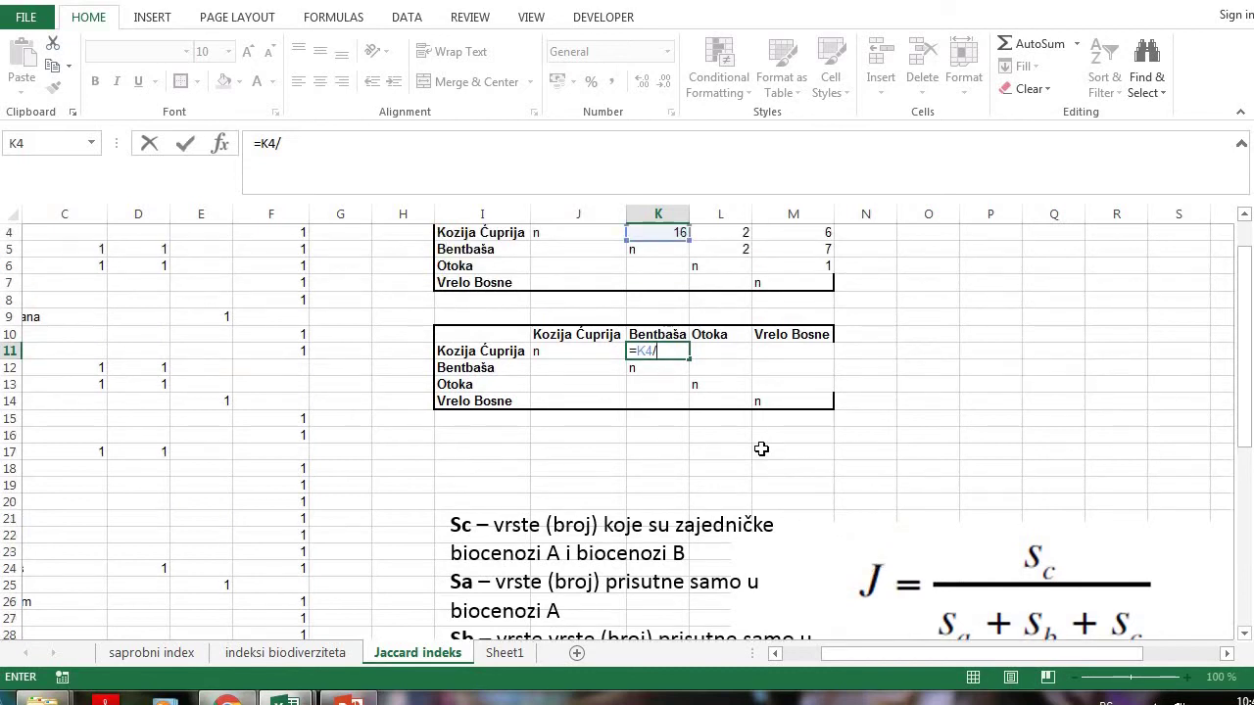
scroll(761, 448, up, 1)
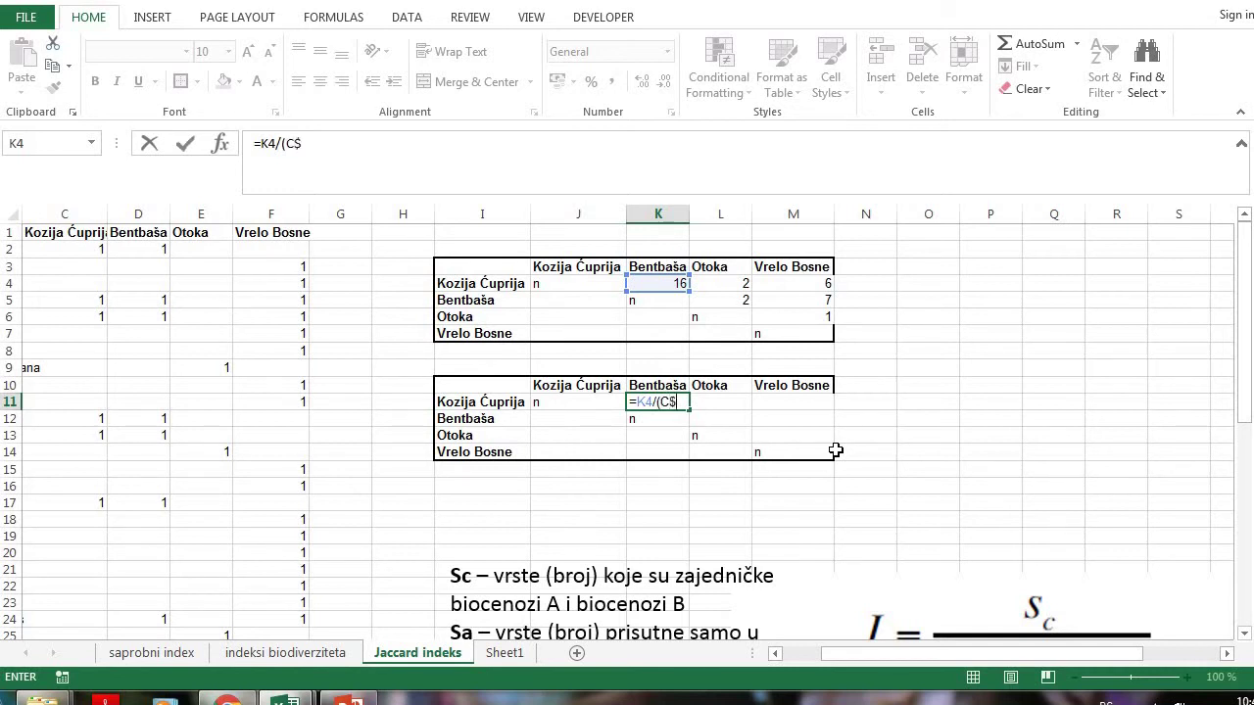
Complete the K11 formula as =K4/(C$50+D$50-K4), using the species totals of Kozija Ćuprija and Bentbaša minus their shared count
text(50)
scroll(96, 483, down, 5)
scroll(96, 483, down, 5)
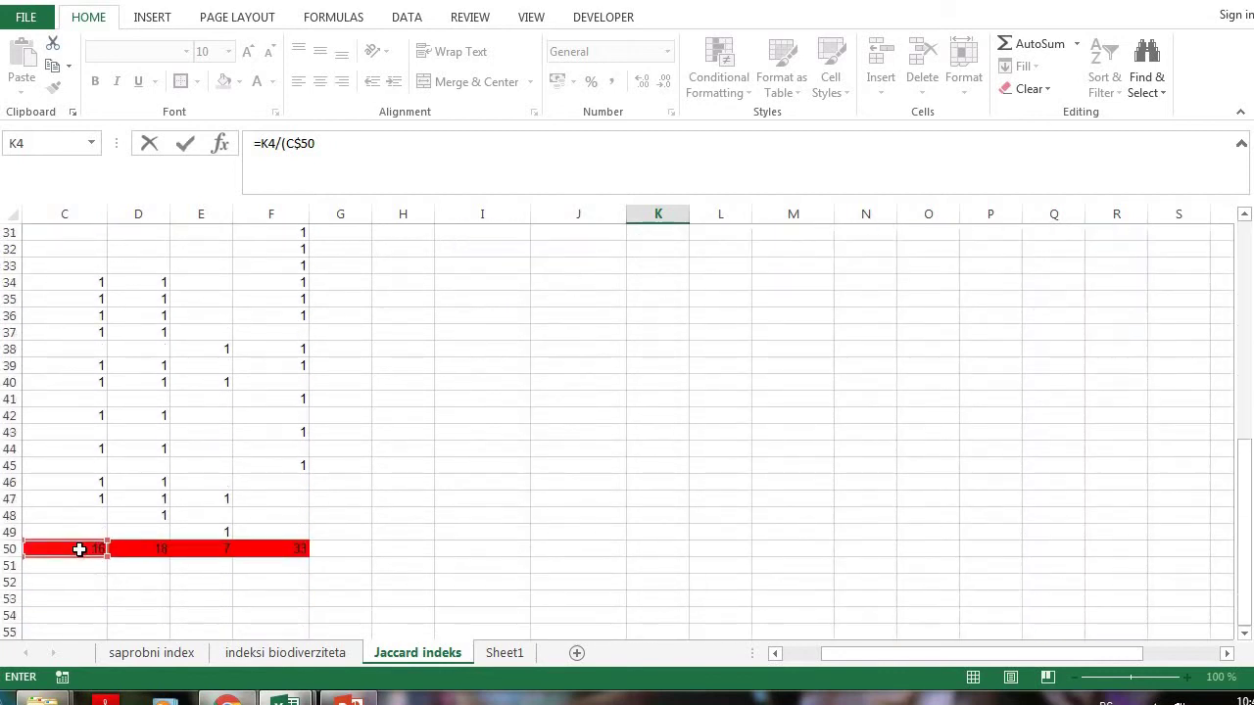
scroll(78, 546, up, 10)
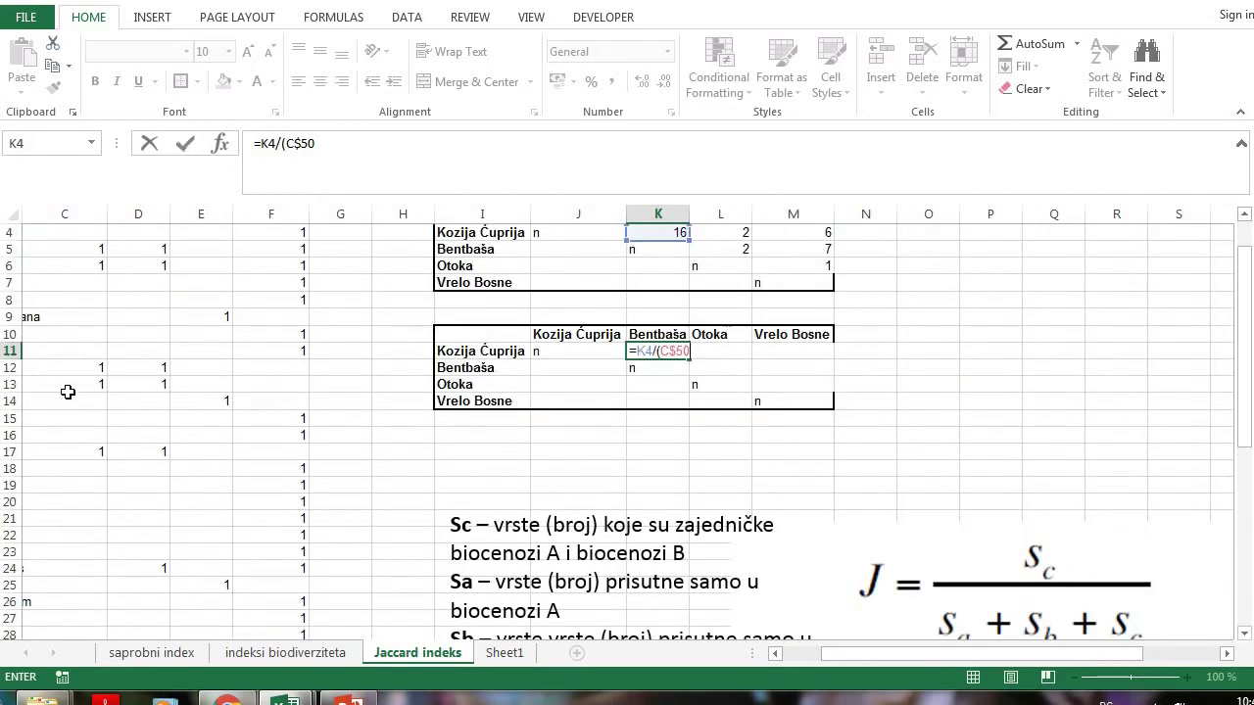
scroll(79, 369, down, 4)
scroll(83, 463, down, 7)
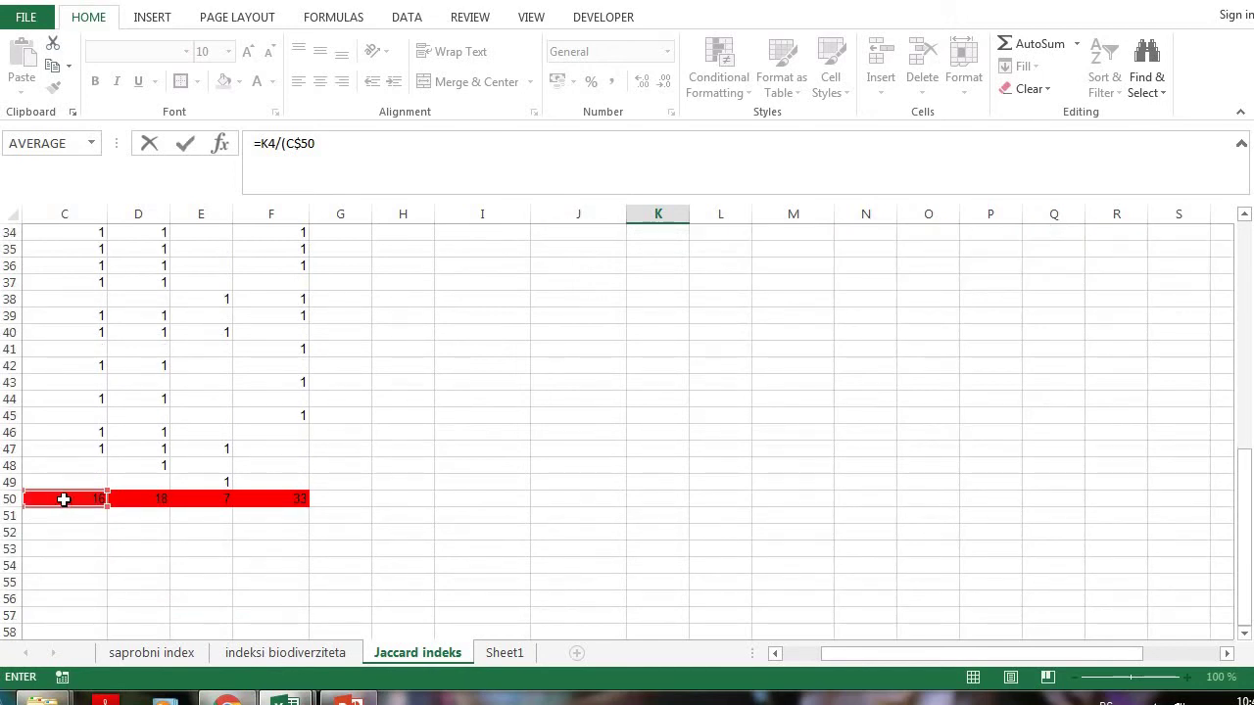
scroll(64, 498, up, 11)
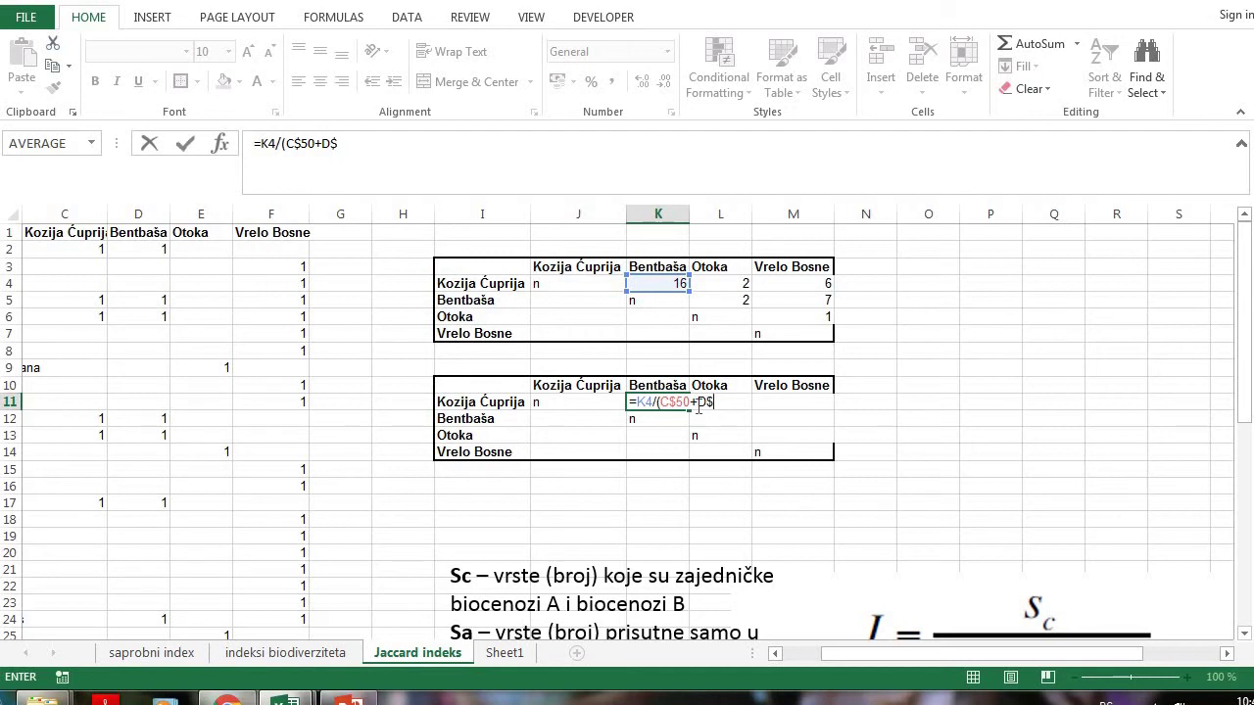
text(50-)
click(671, 283)
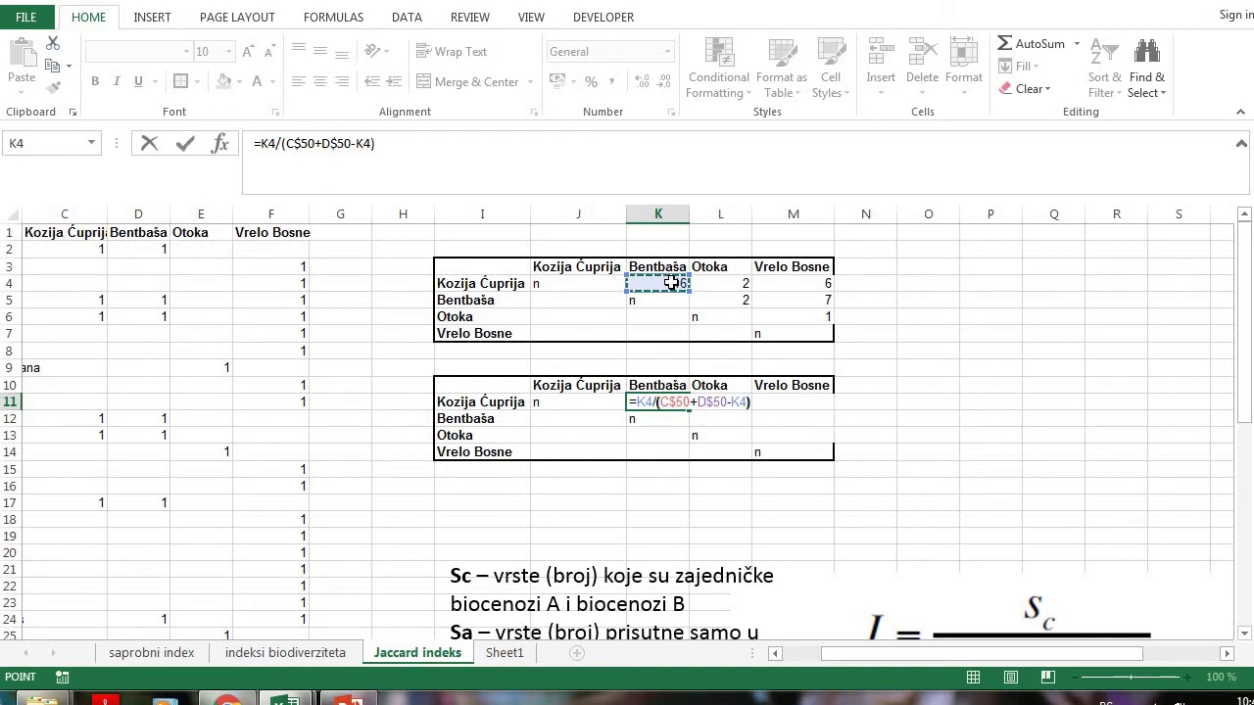
key(Return)
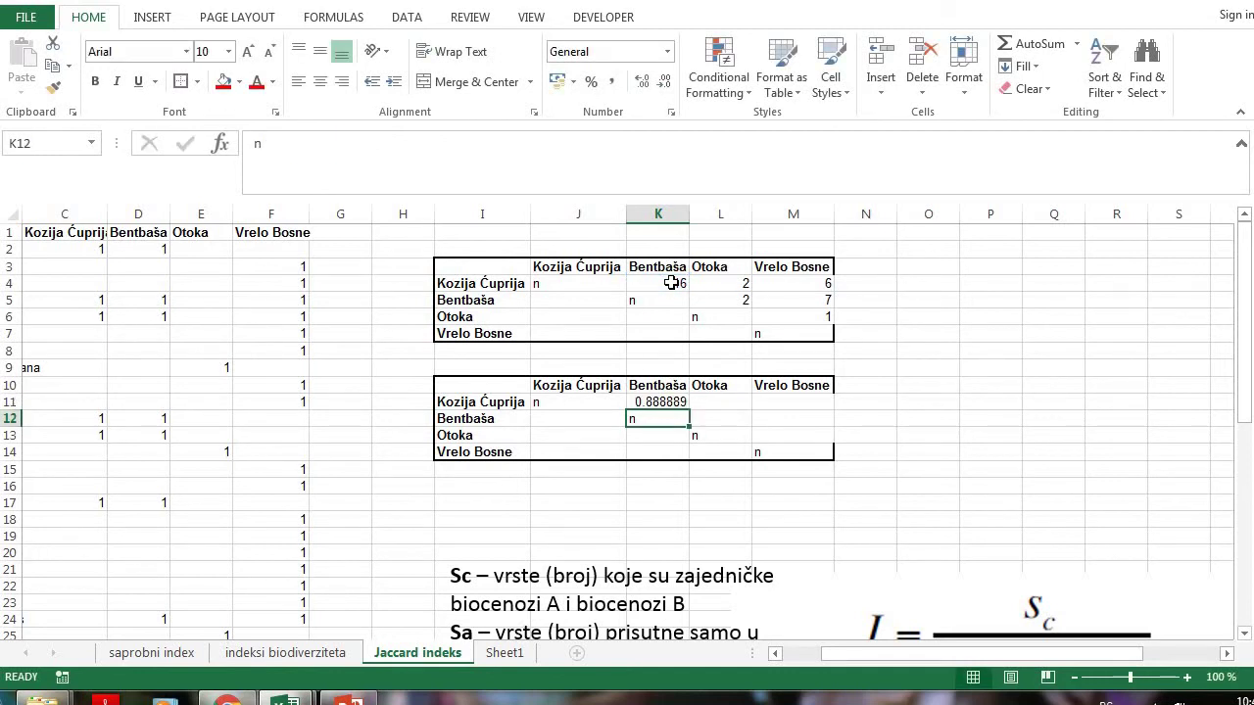
Review the K11 formula against the species table and formula picture, then switch to PowerPoint to compare the Jaccard formula on its slide
click(638, 403)
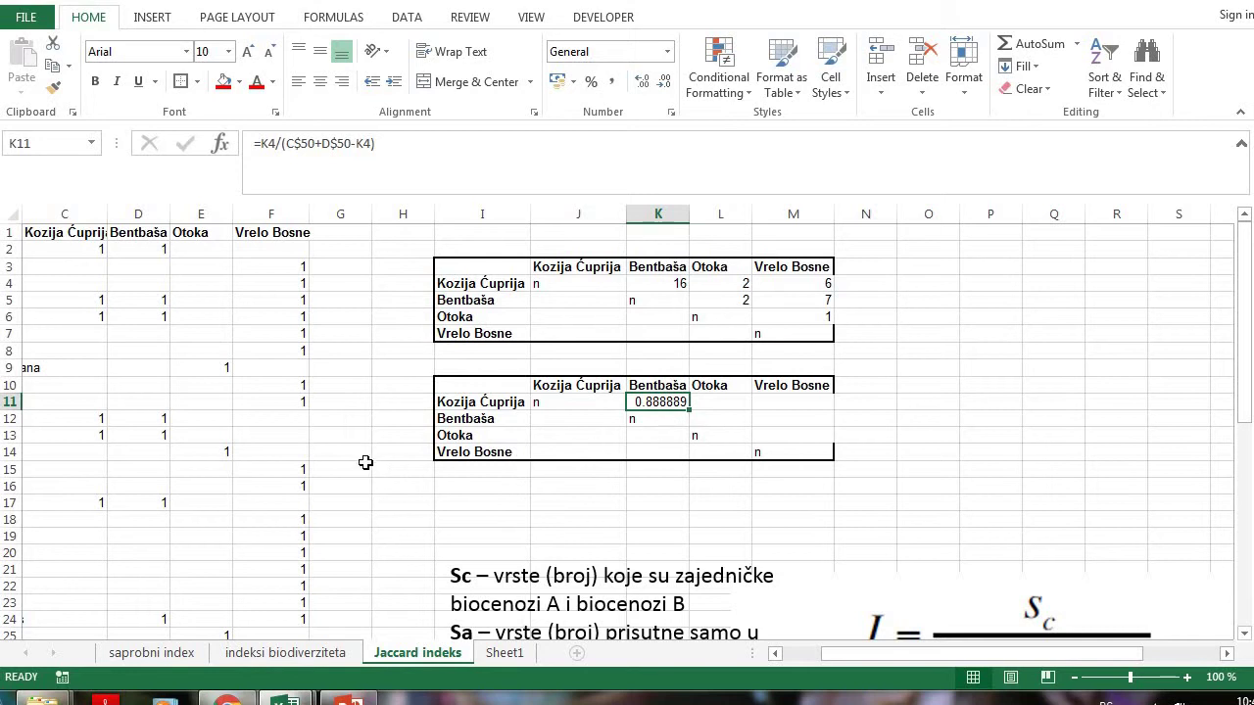
drag(902, 662, 850, 663)
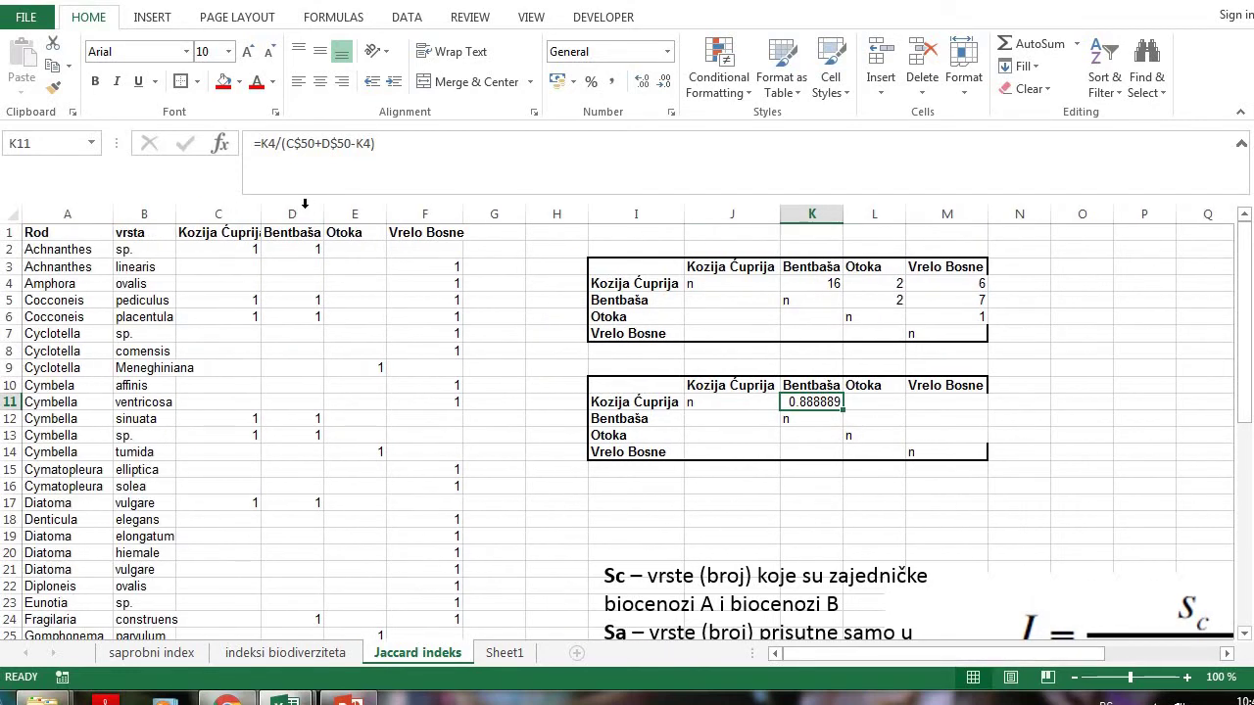
scroll(250, 396, down, 10)
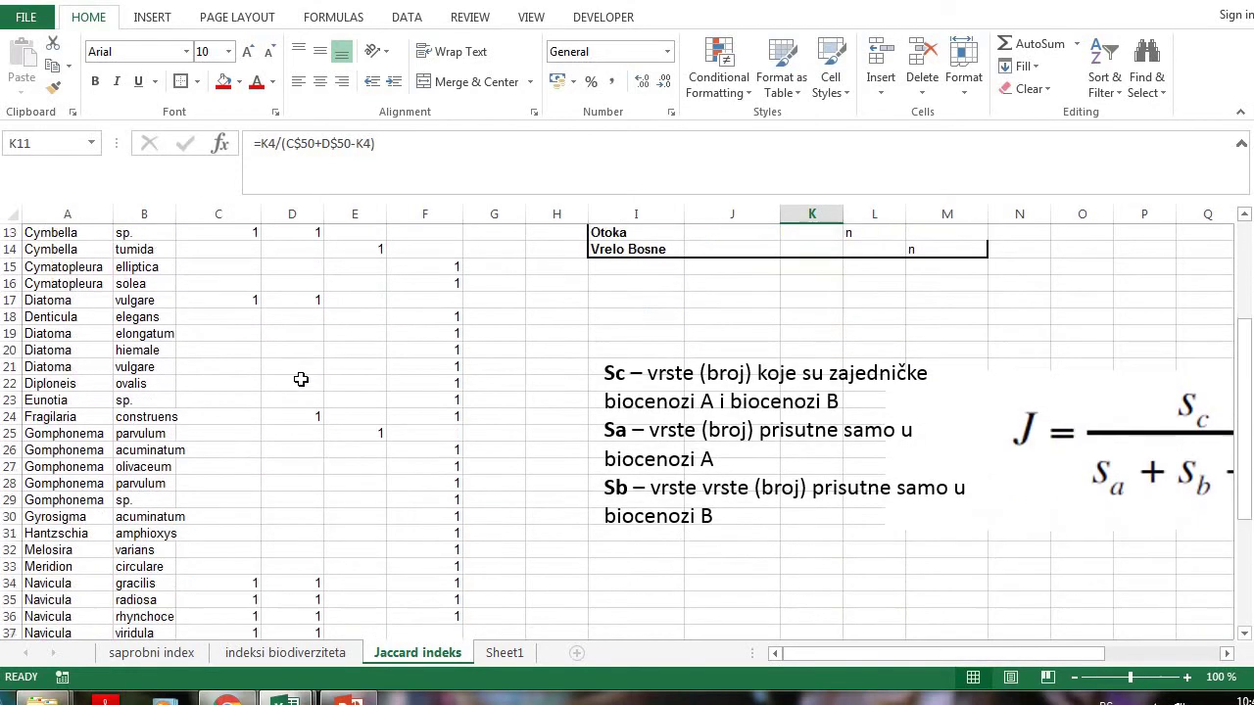
scroll(561, 441, up, 10)
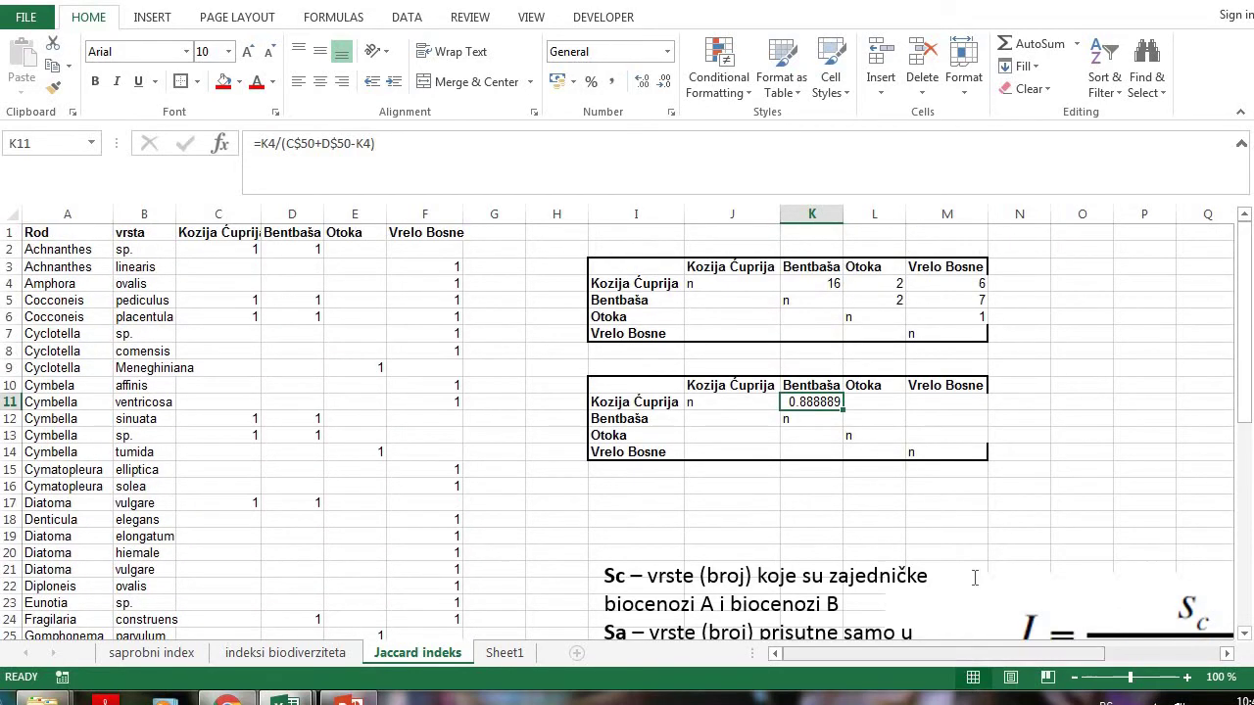
scroll(979, 509, down, 2)
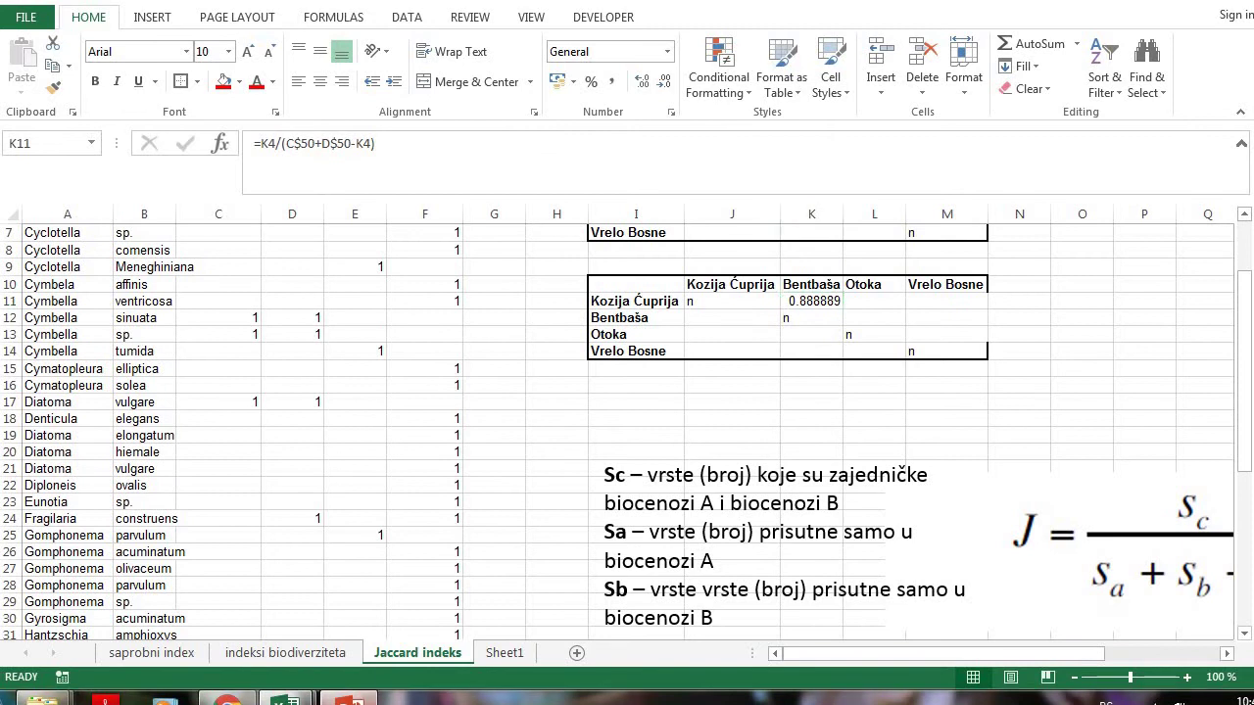
click(345, 699)
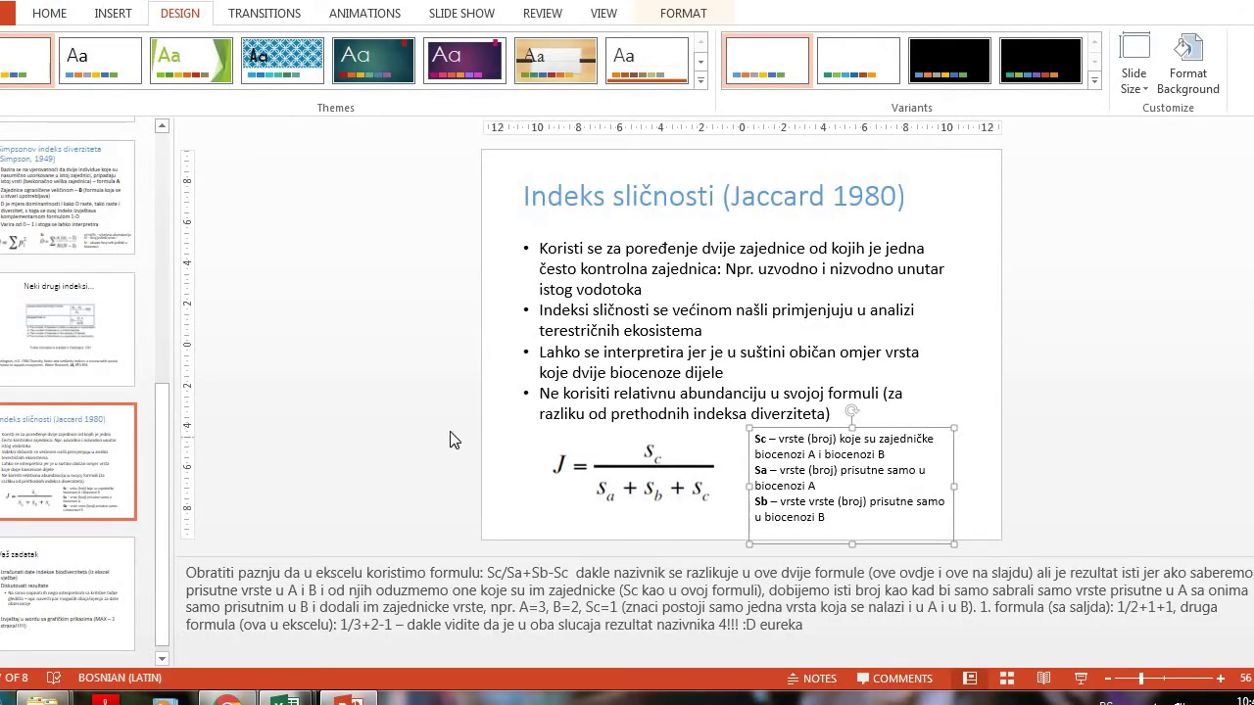
click(579, 493)
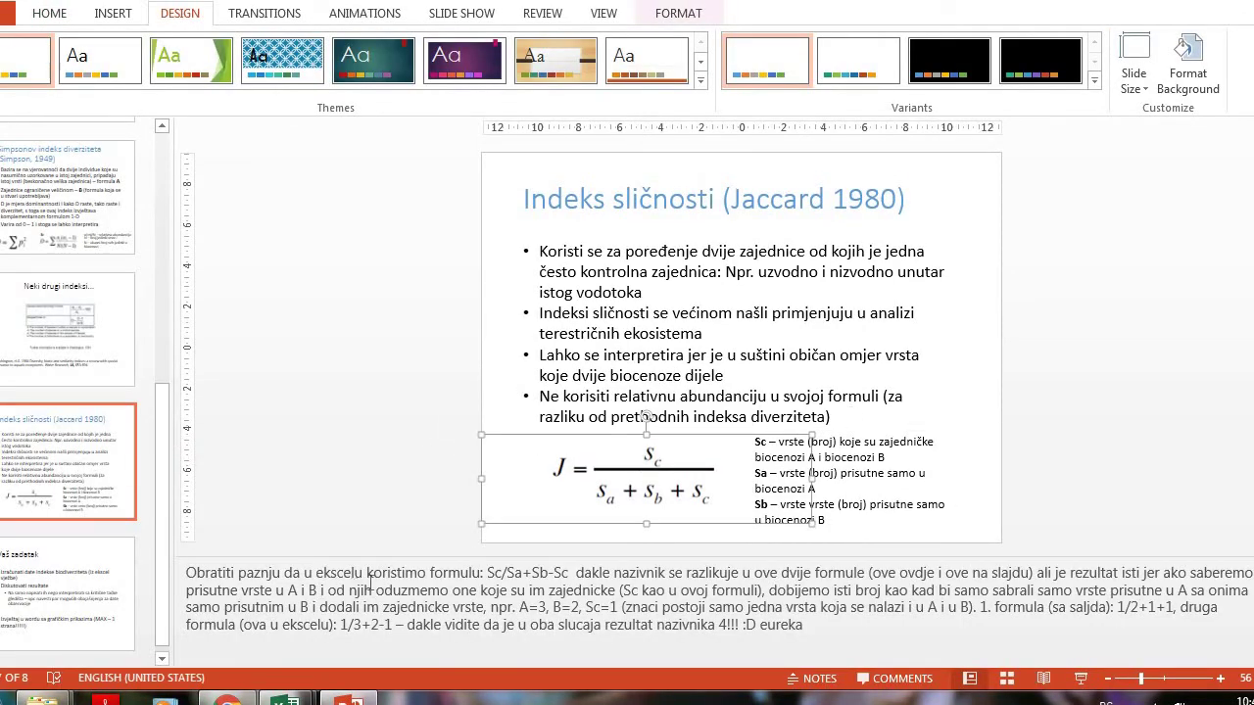
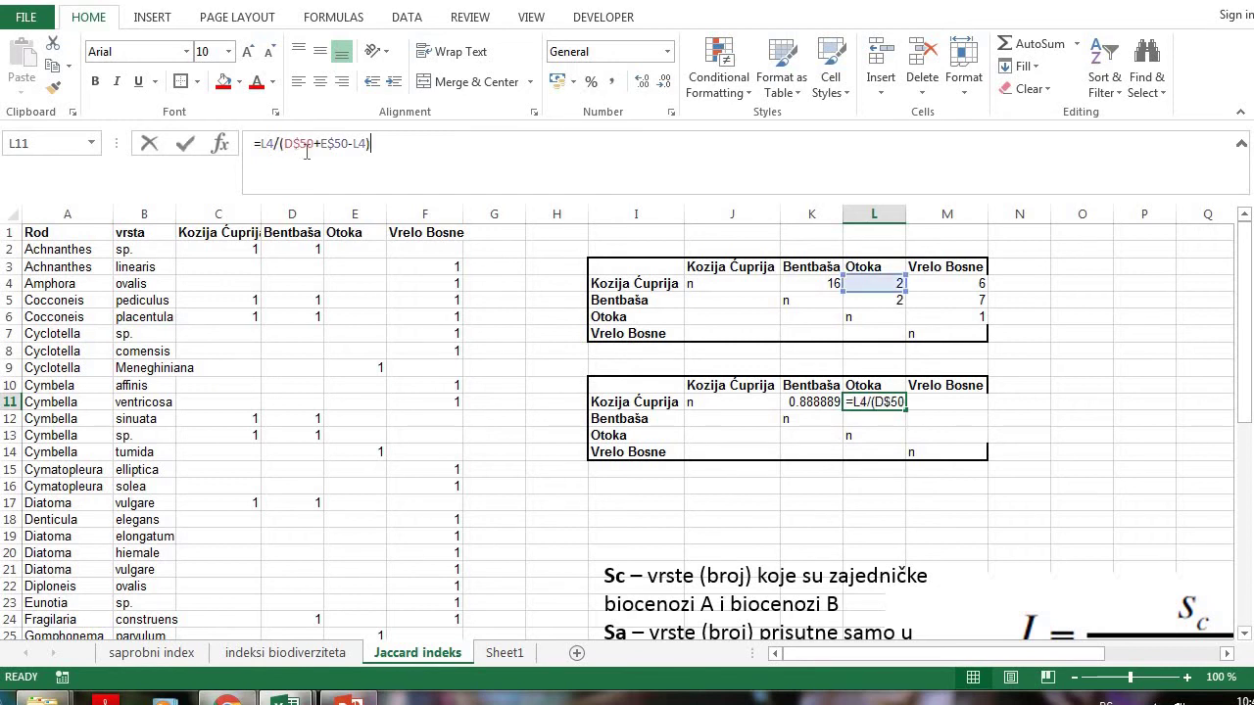
Correct the Kozija Ćuprija–Otoka formula in L11 to =L4/(C$50+E$50-L4), using the Kozija Ćuprija total in the denominator
key(BackSpace)
text(C)
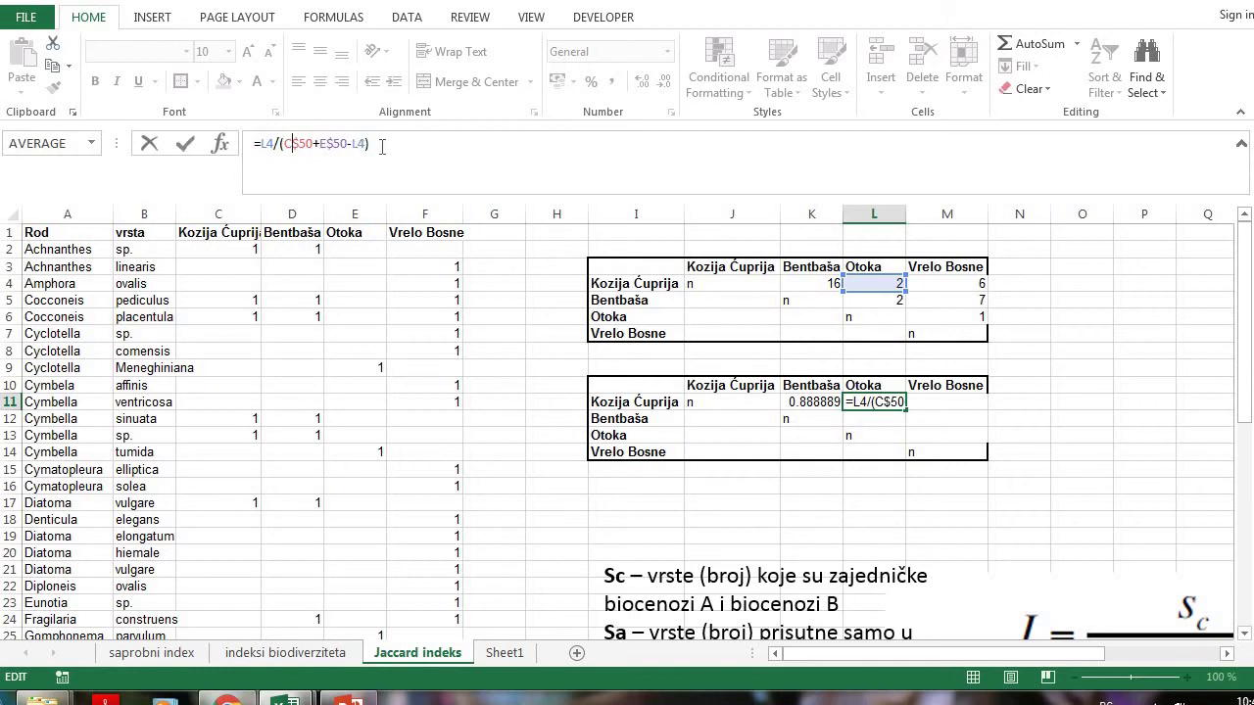
key(Return)
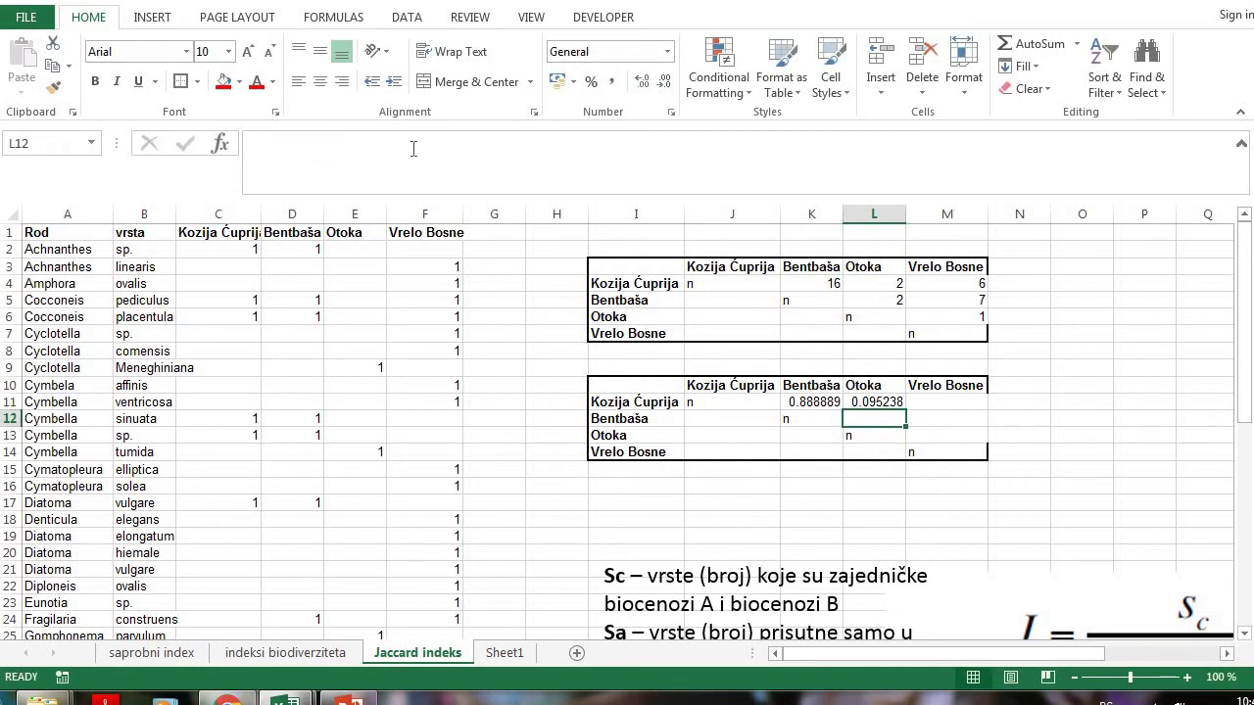
Fill the L11 formula across to M11 and correct it to =M4/(C$50+F$50-M4) for Kozija Ćuprija and Vrelo Bosne
click(880, 403)
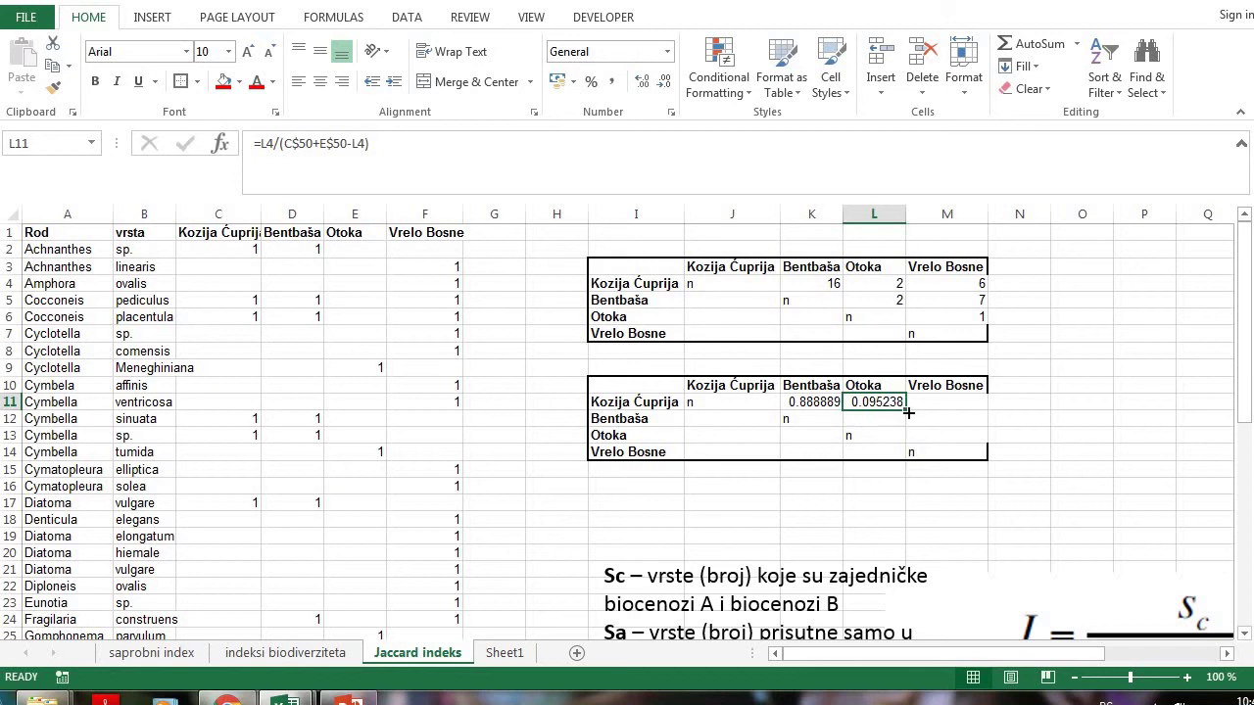
drag(908, 414, 965, 405)
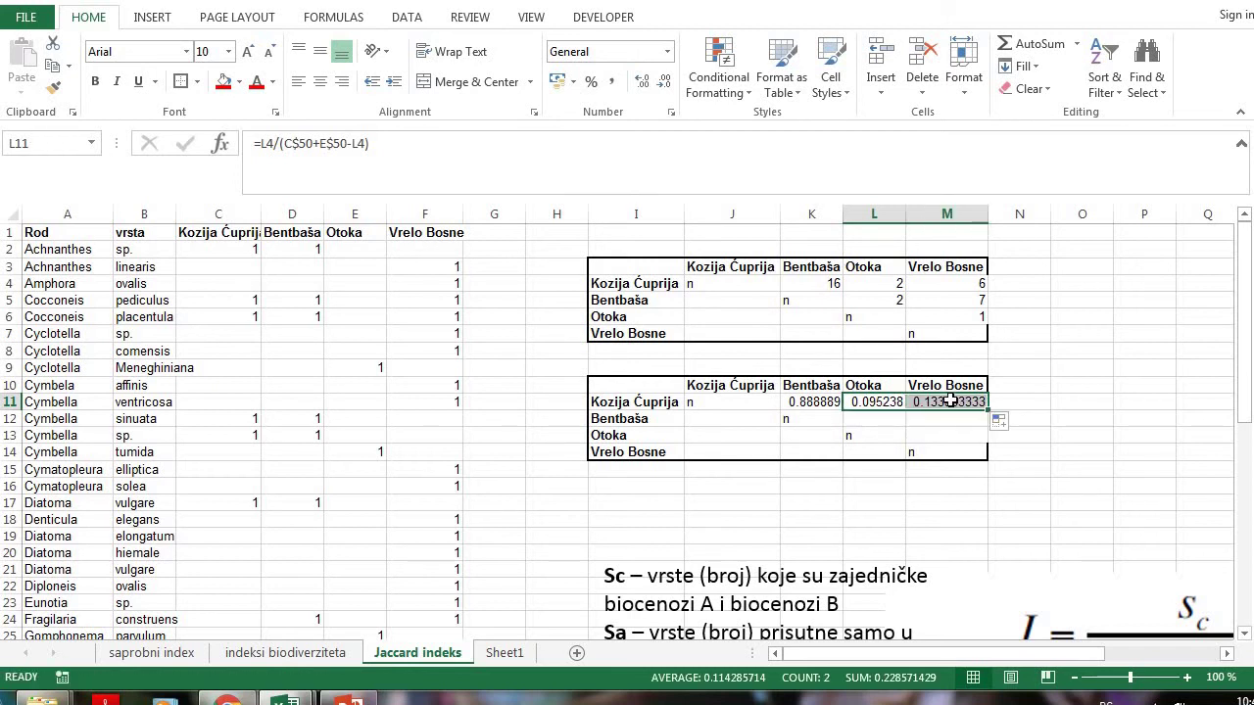
click(945, 402)
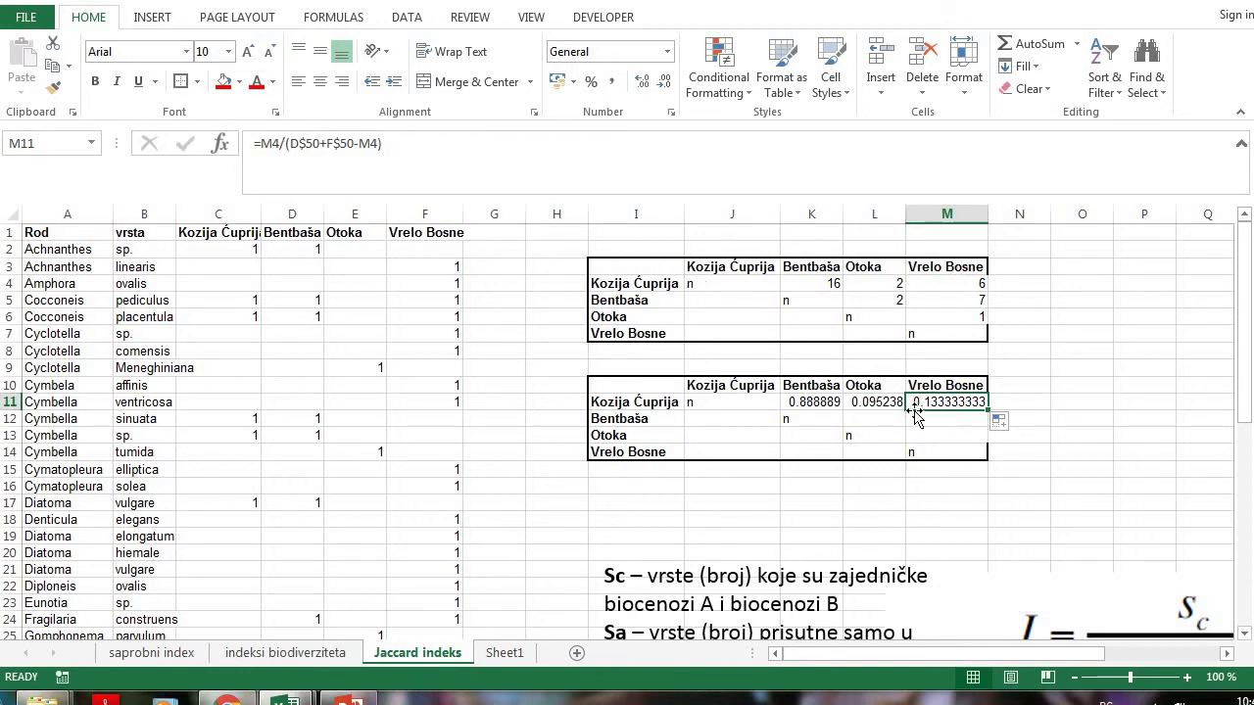
click(299, 145)
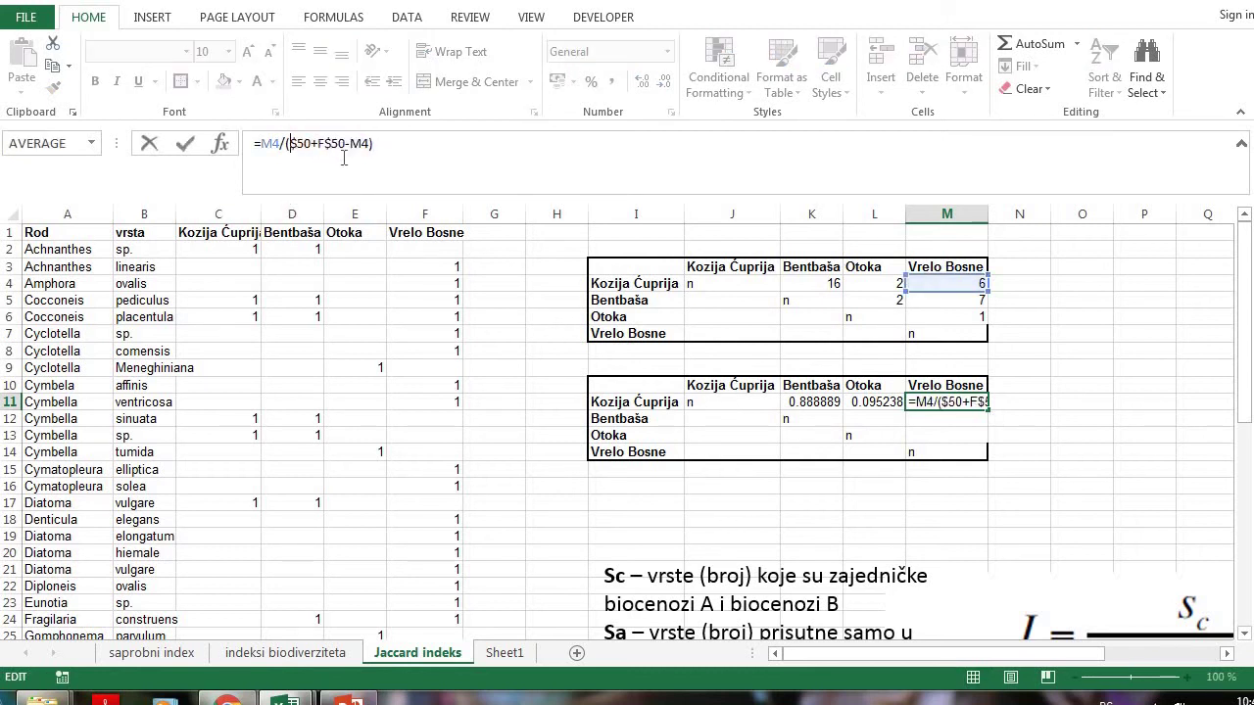
key(BackSpace)
text(C)
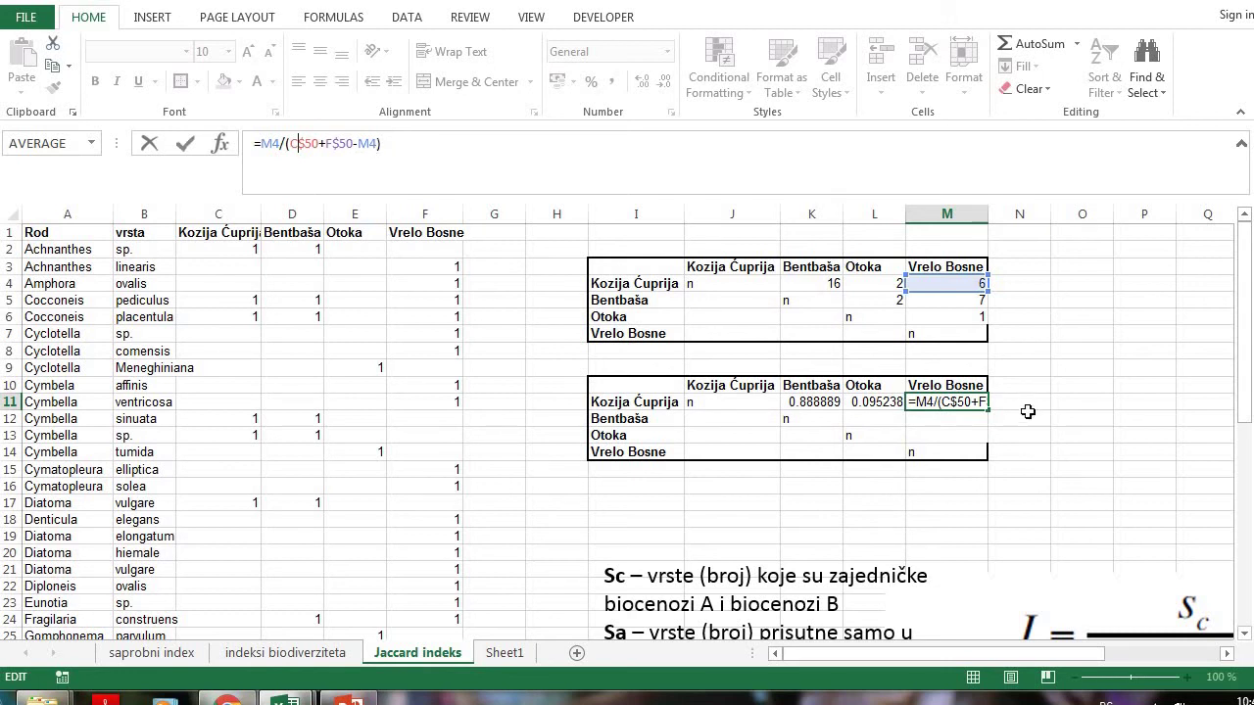
key(Return)
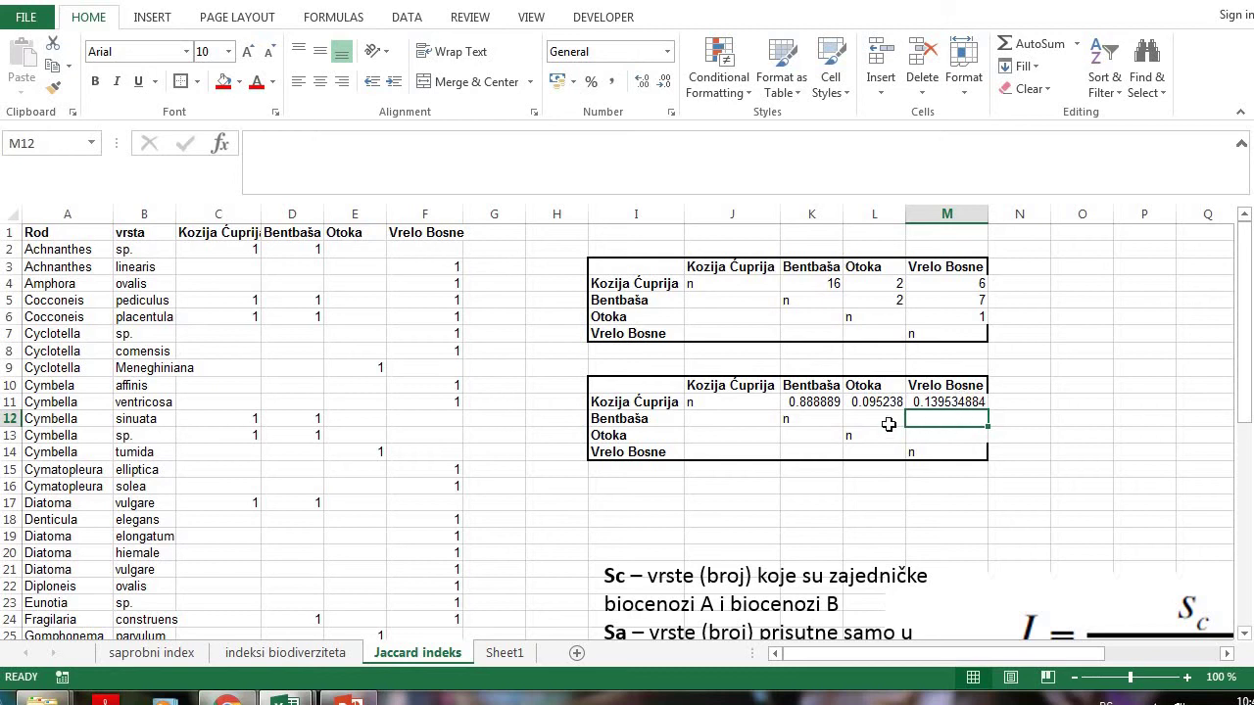
Fill the L11 formula down to L12 and, after checking L5's source columns, correct it to =L5/(D$50+E$50-L5) for Bentbaša and Otoka
click(813, 402)
click(879, 402)
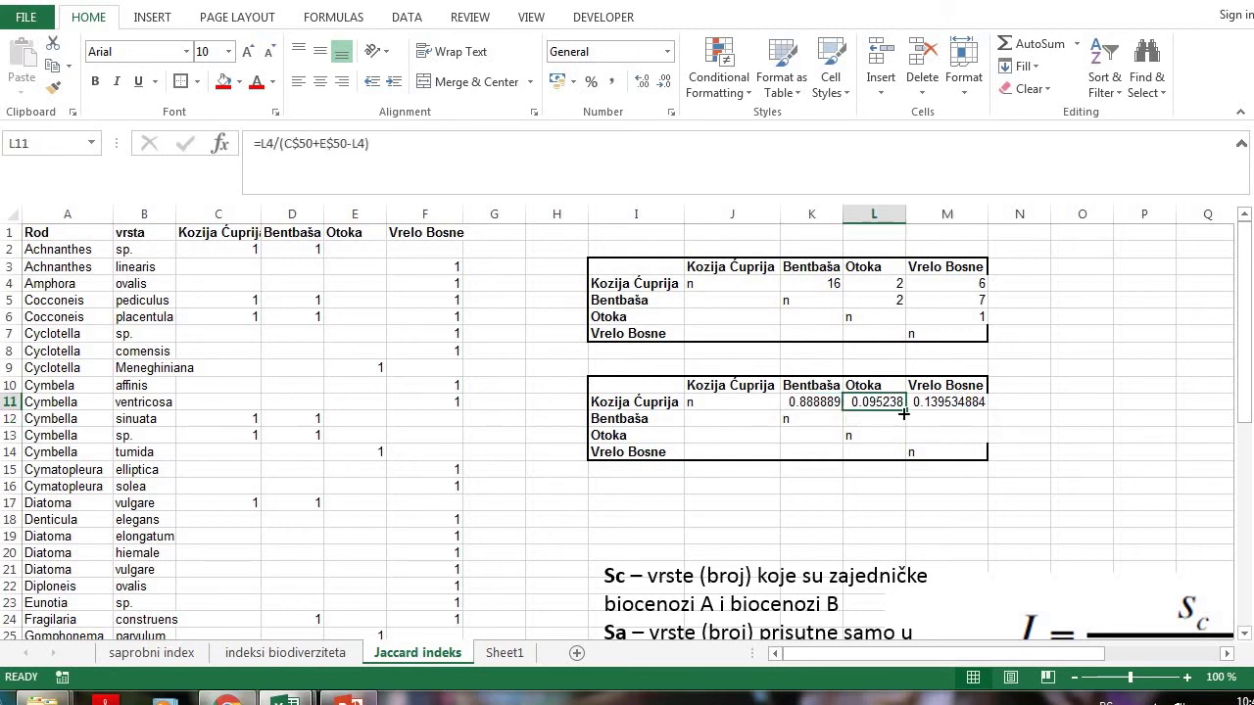
drag(904, 423, 903, 428)
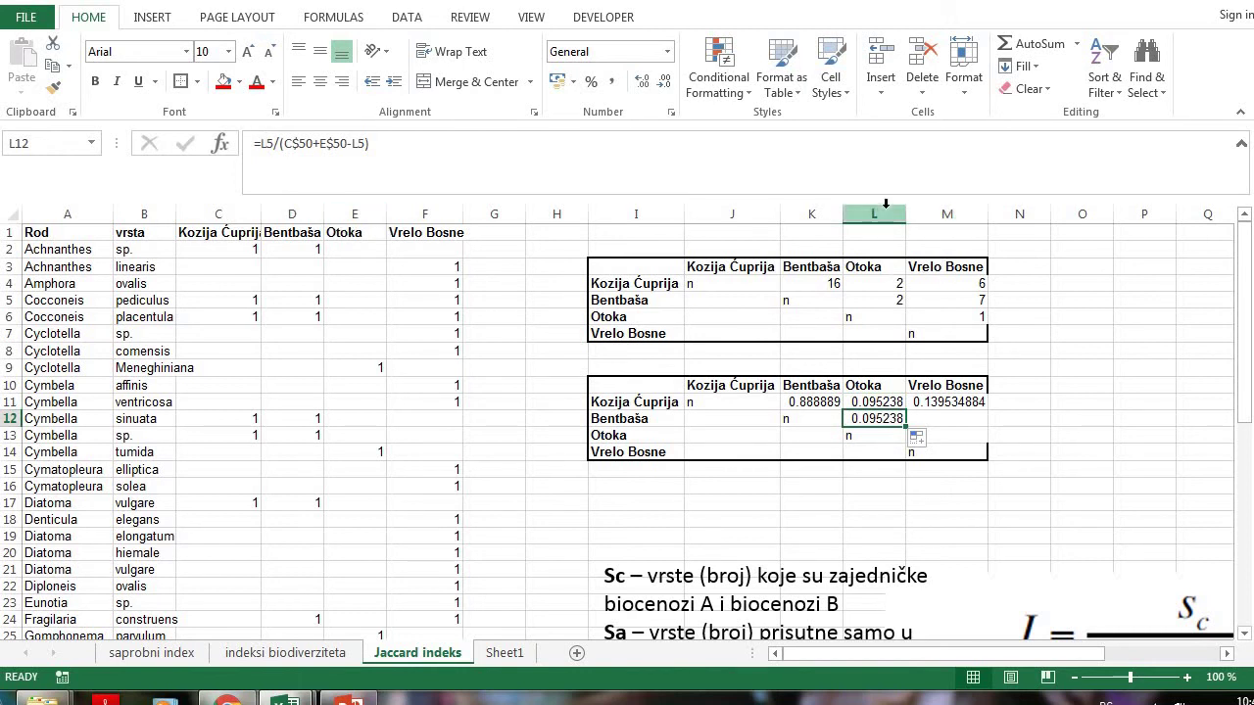
double_click(882, 302)
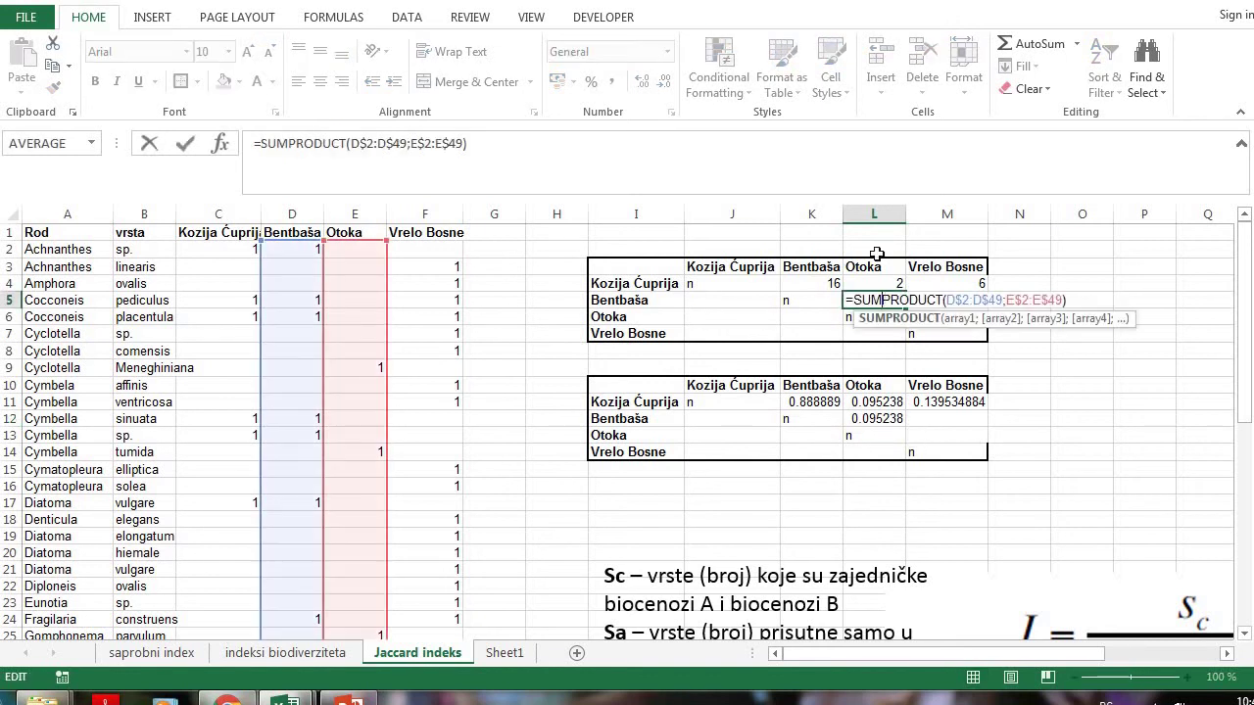
click(9, 300)
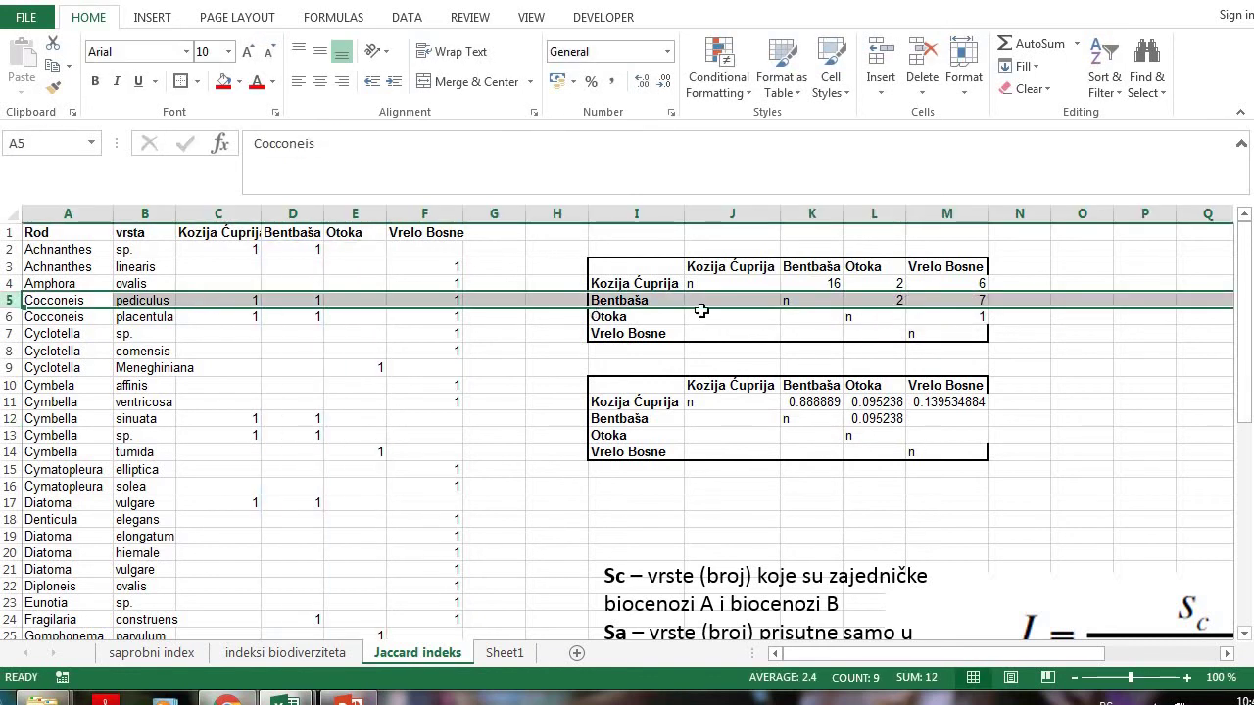
click(884, 415)
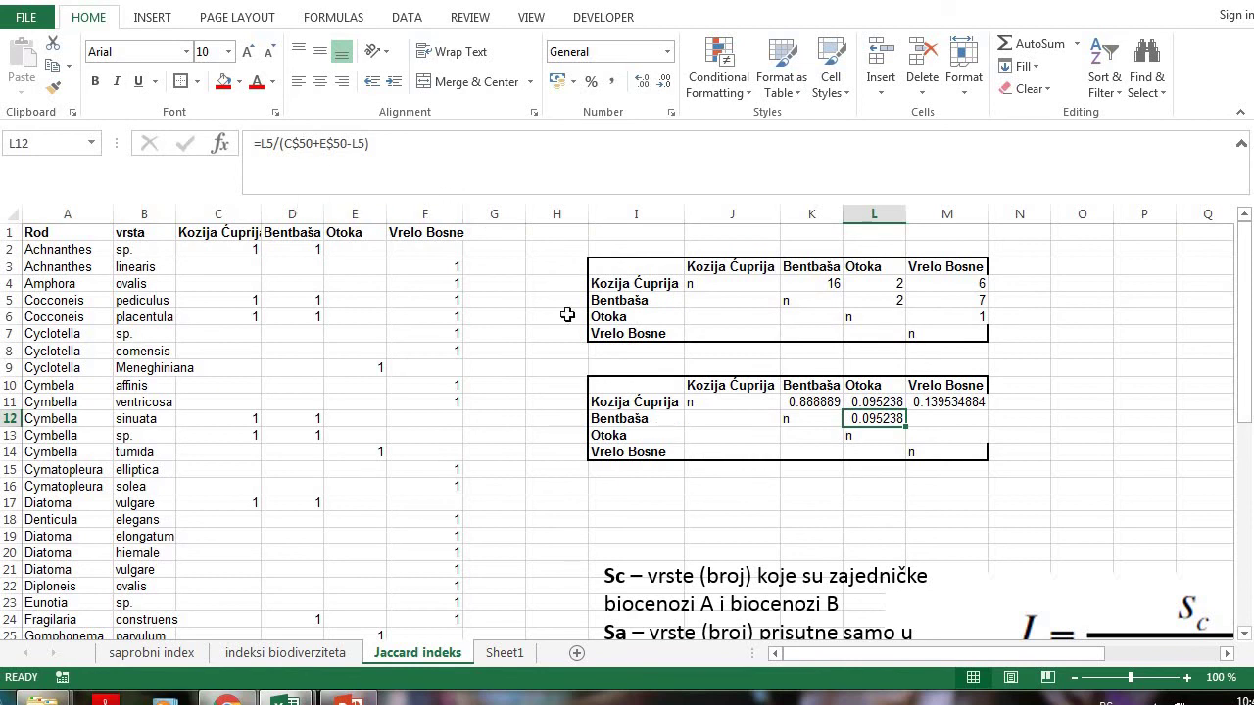
click(299, 168)
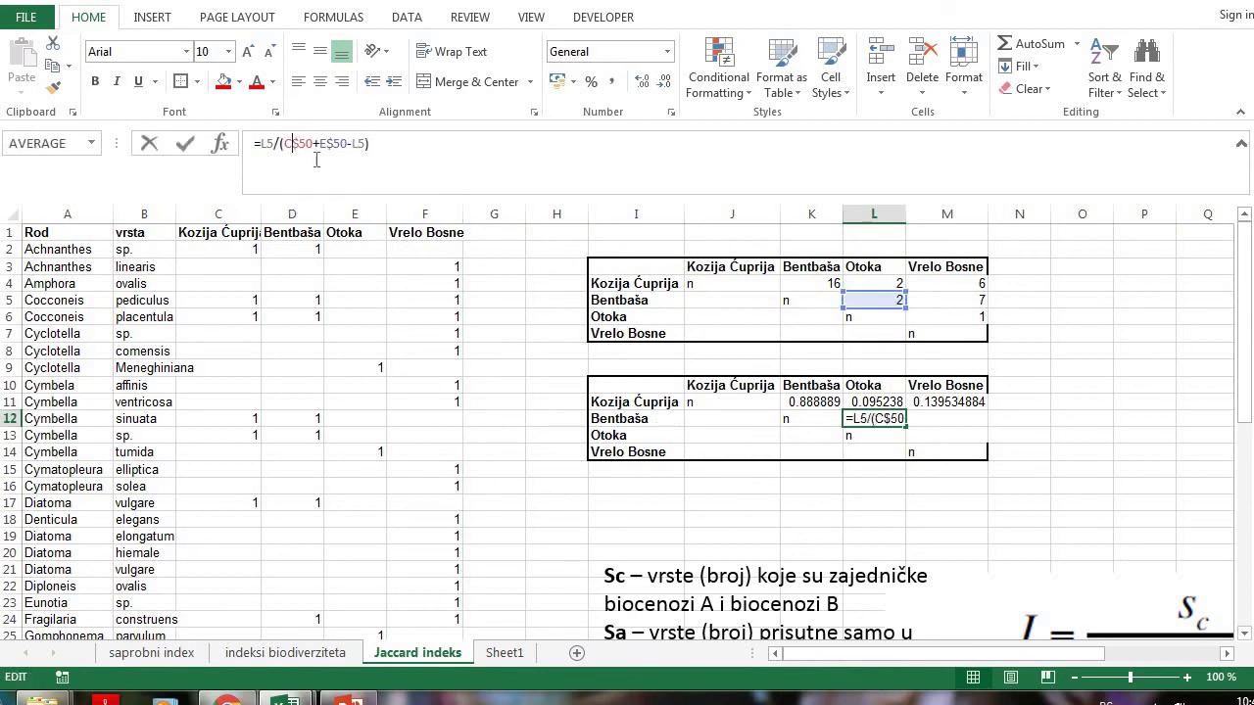
text(D)
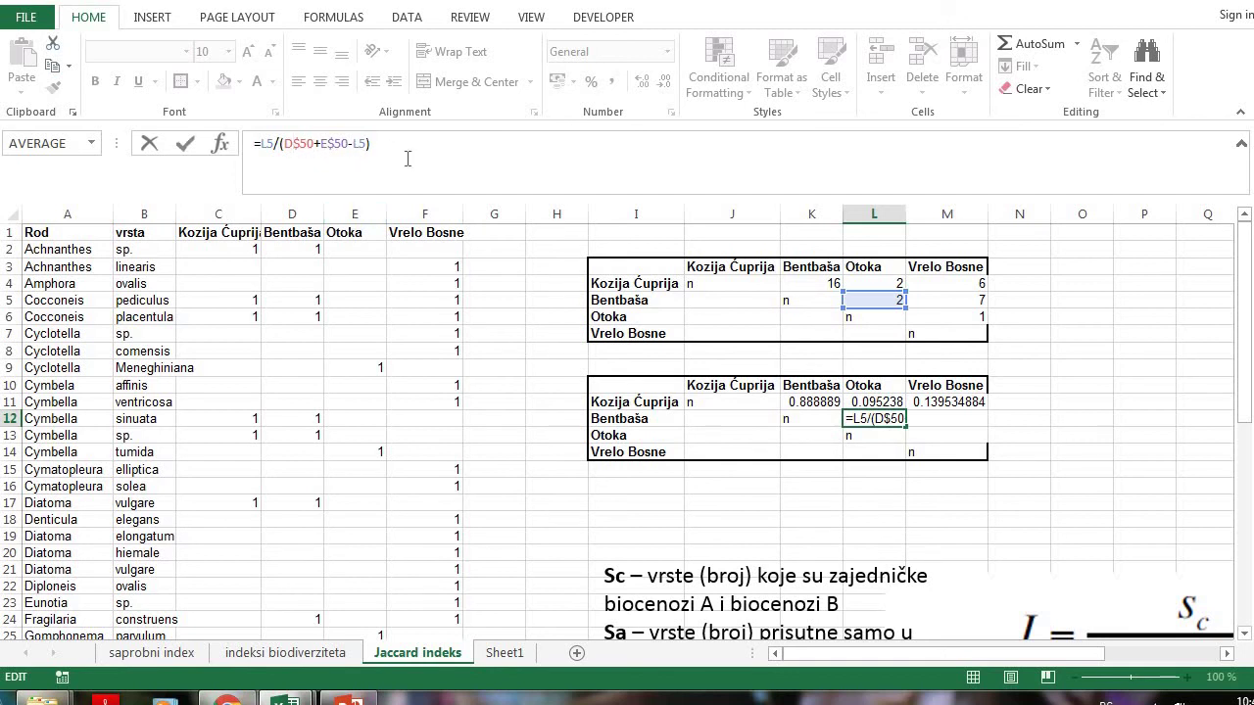
key(Return)
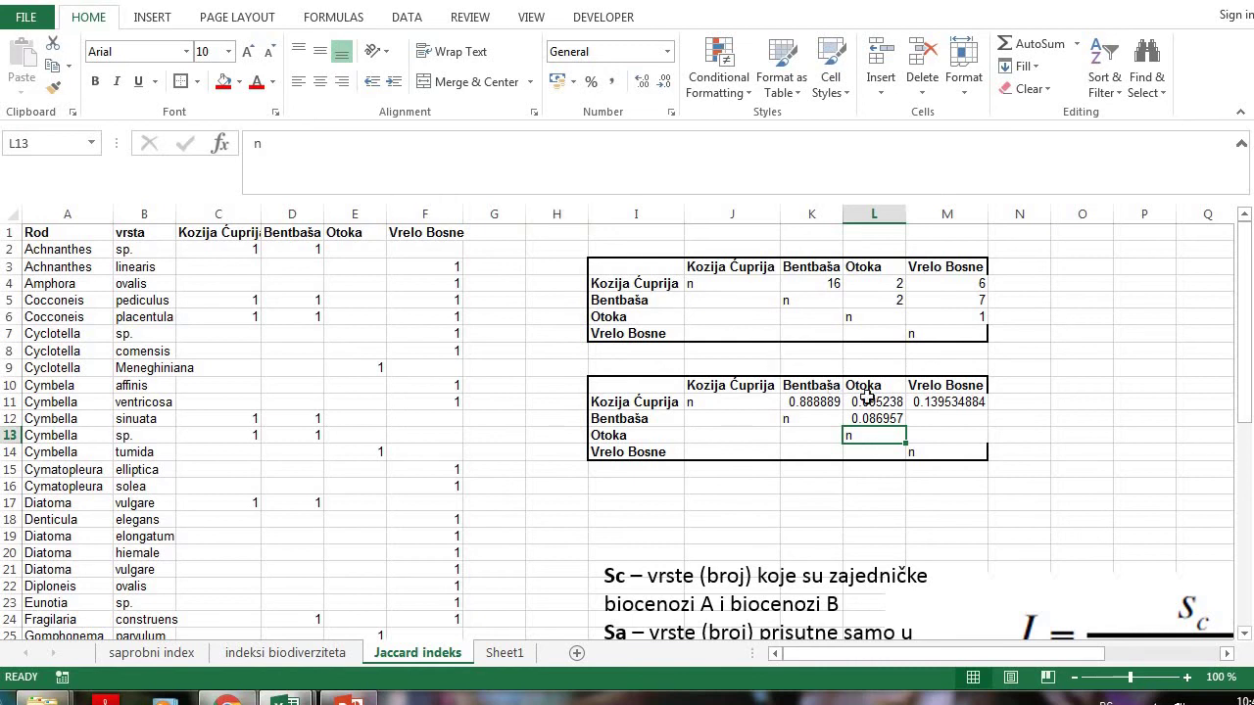
Fill the L12 formula across to M12 and correct it to =M5/(D$50+F$50-M5) for Bentbaša and Vrelo Bosne
click(894, 419)
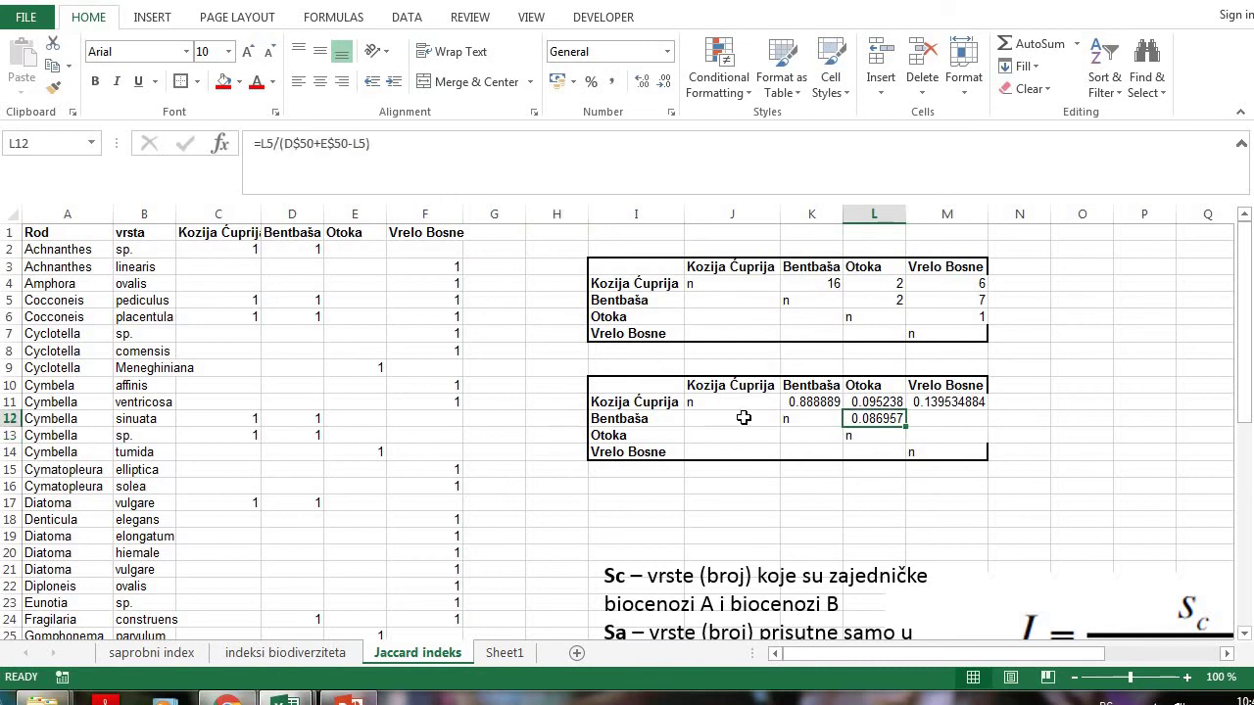
drag(906, 427, 955, 431)
click(946, 419)
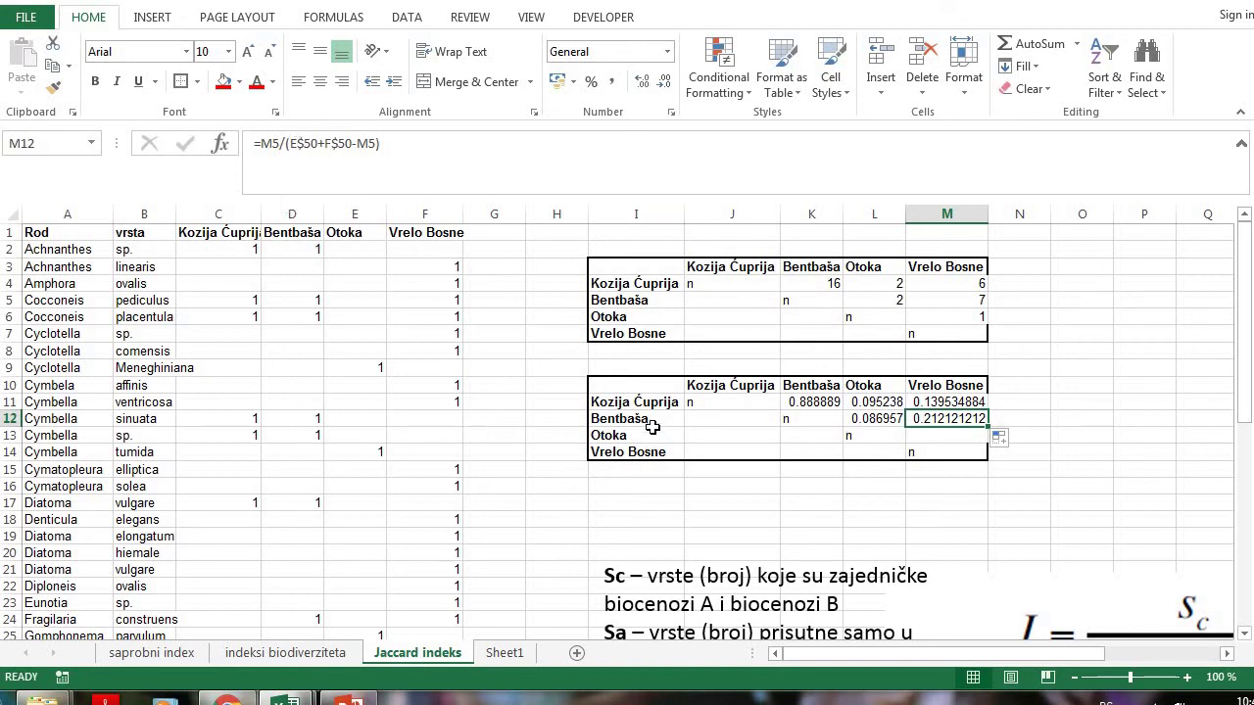
click(296, 146)
key(Delete)
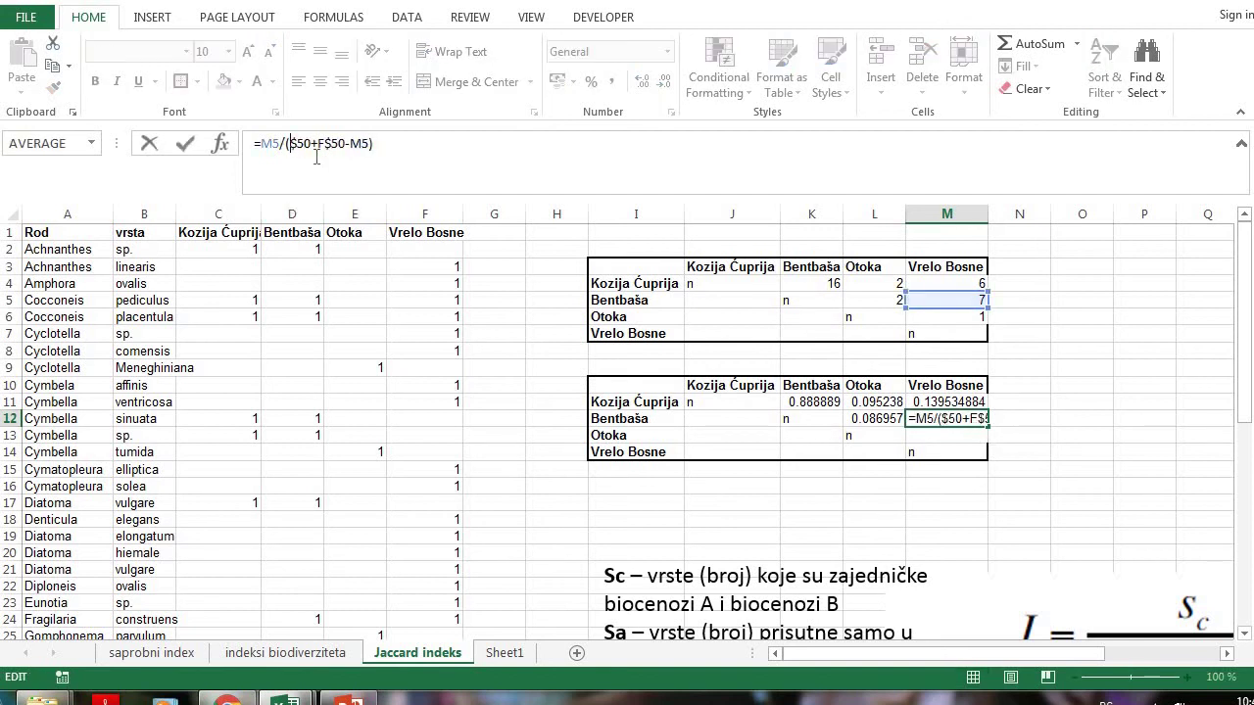
text(D)
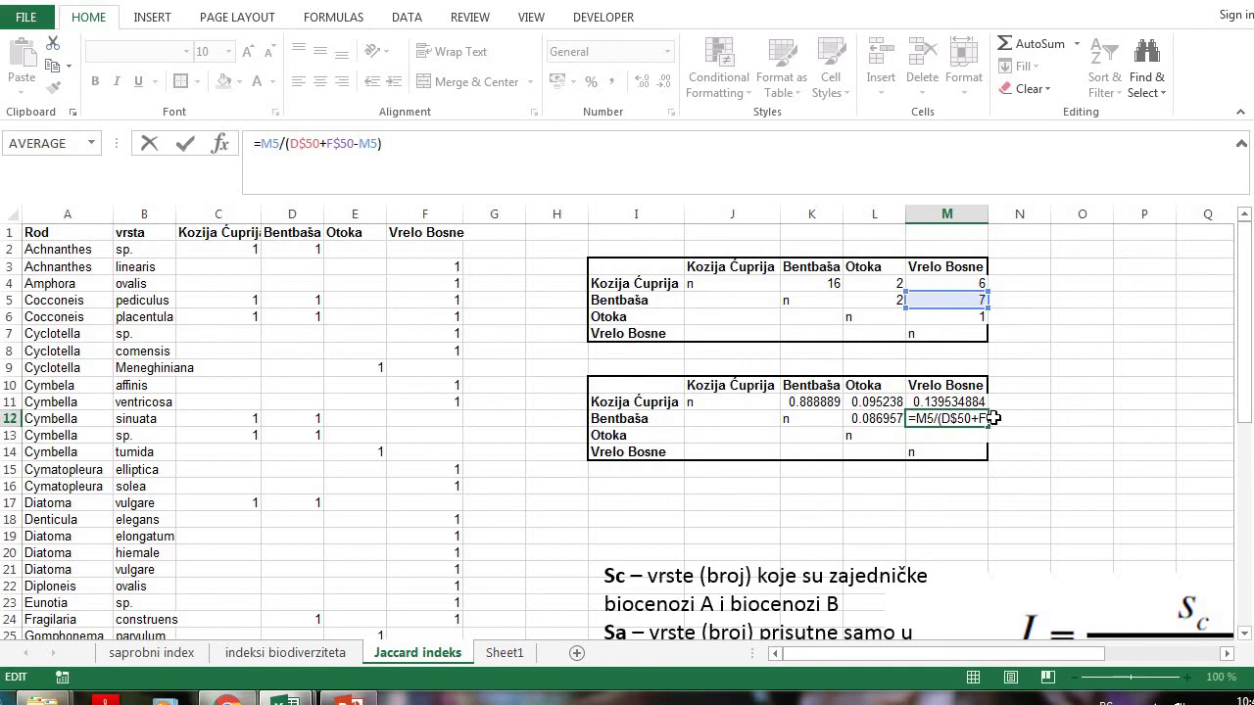
key(Return)
Fill the M12 formula down to M13 and correct it to =M6/(E$50+F$50-M6) for Otoka and Vrelo Bosne
click(943, 407)
click(950, 419)
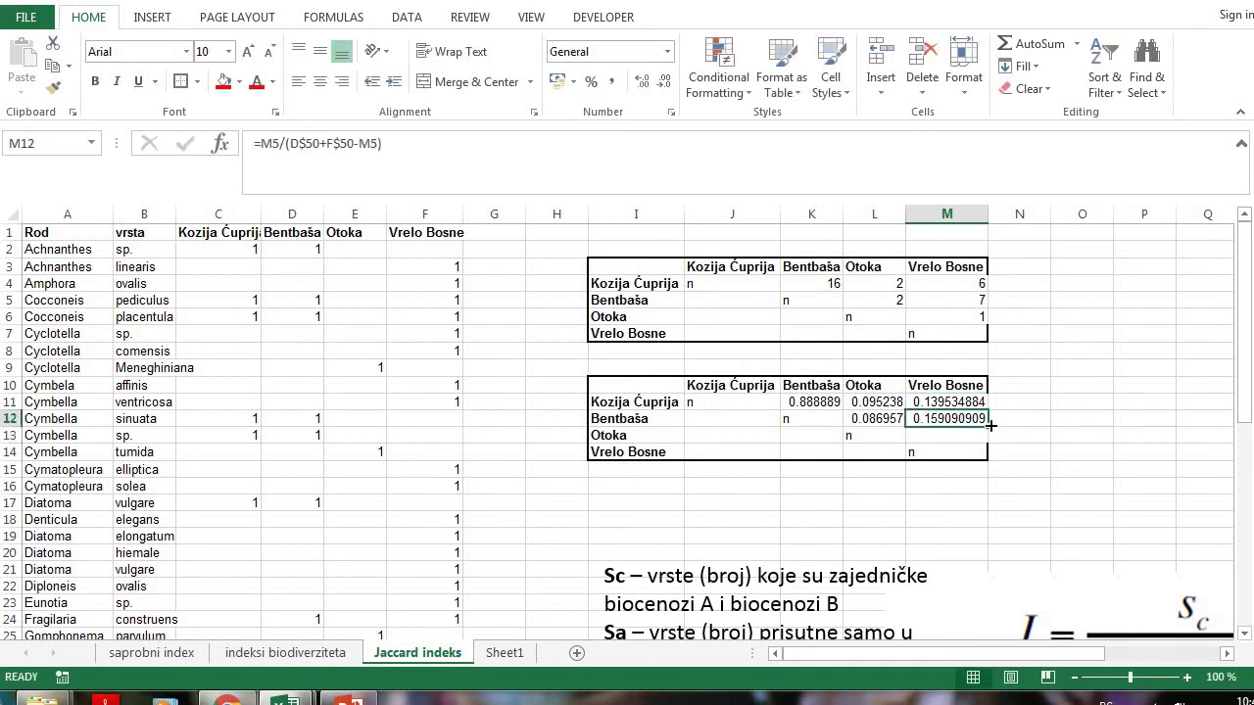
drag(987, 427, 986, 442)
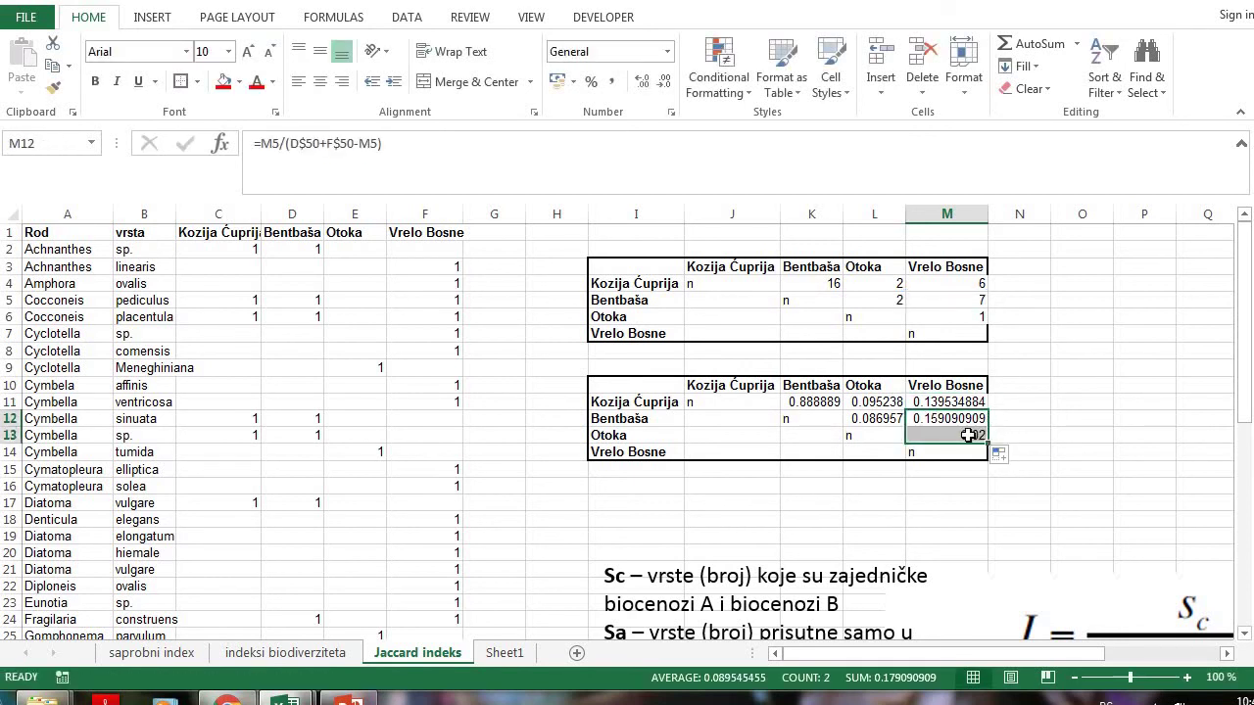
click(968, 435)
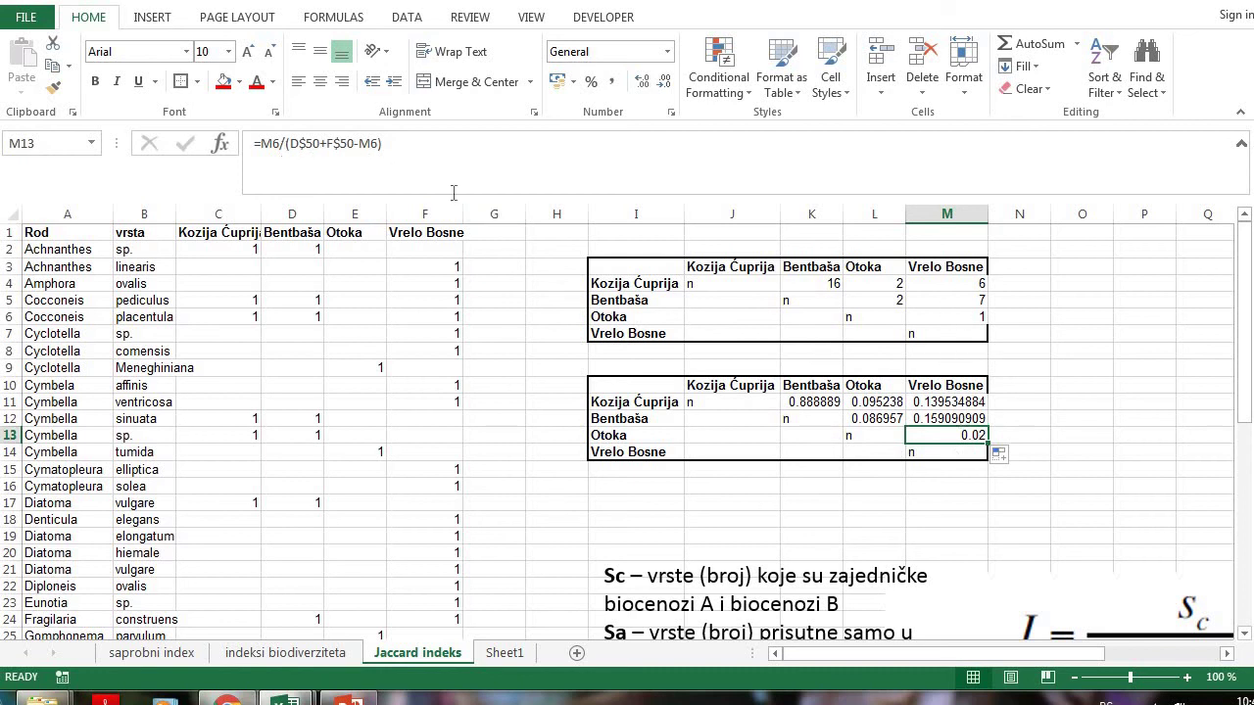
click(303, 147)
key(BackSpace)
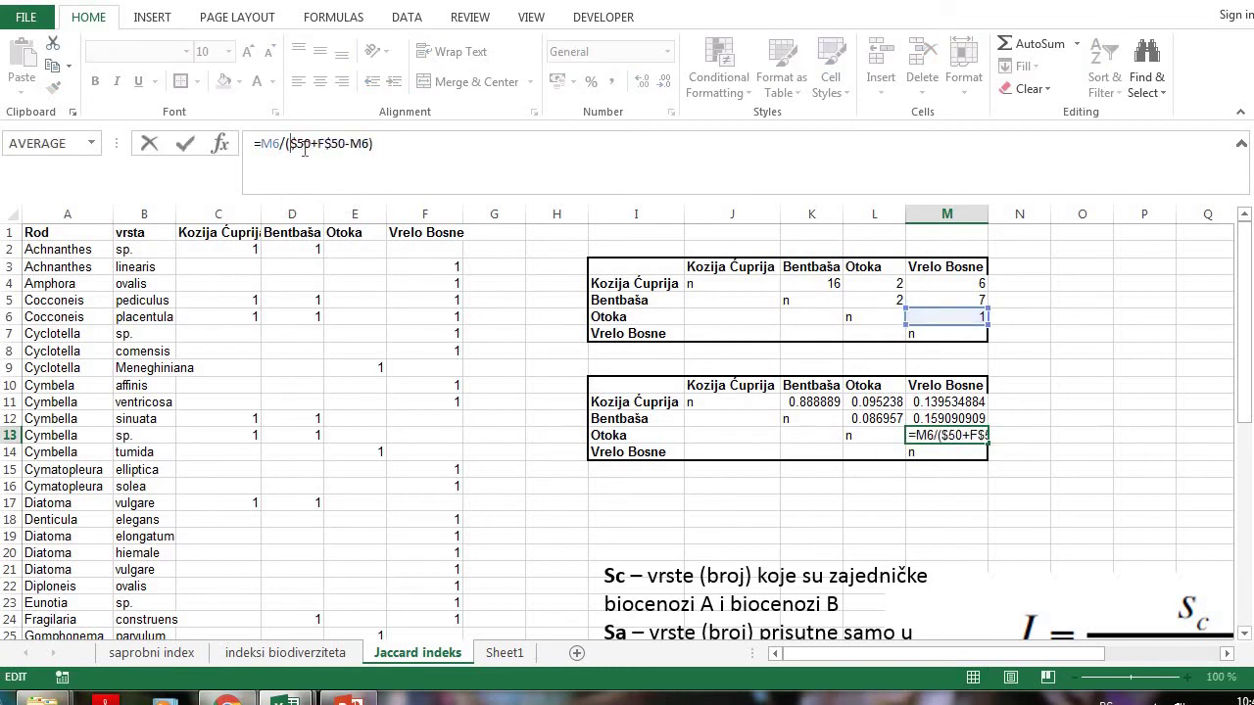
text(E)
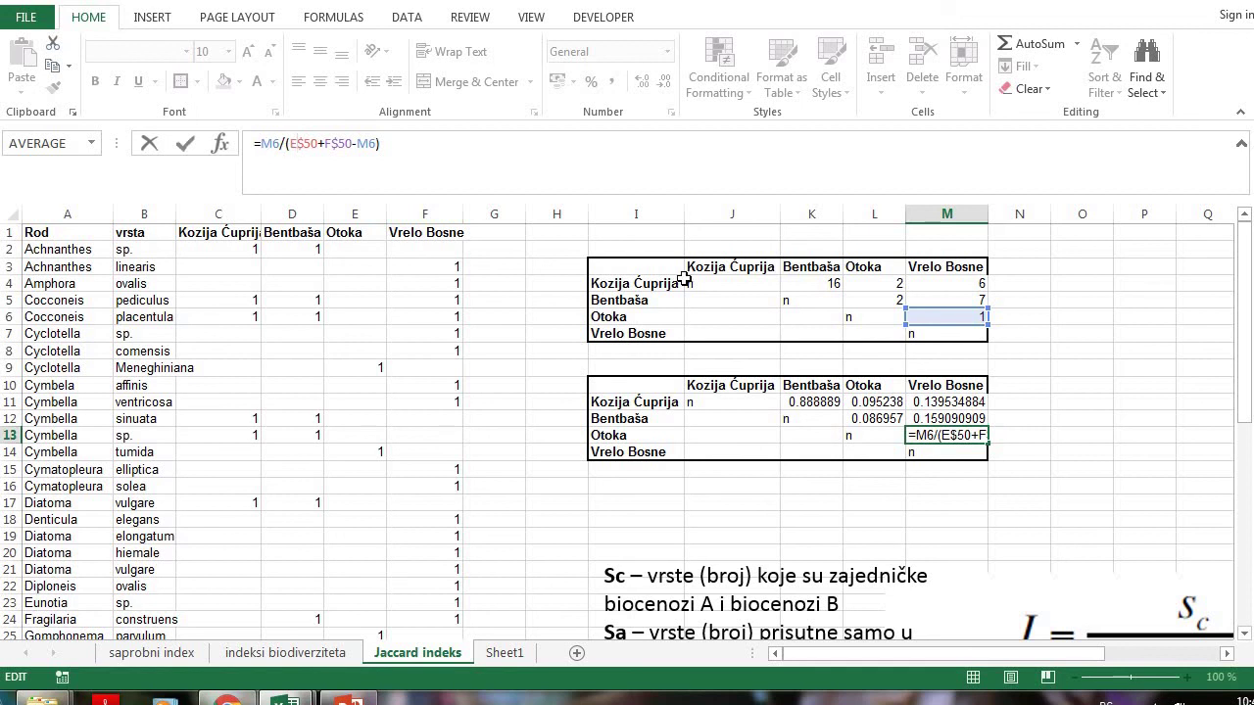
key(Return)
key(Up)
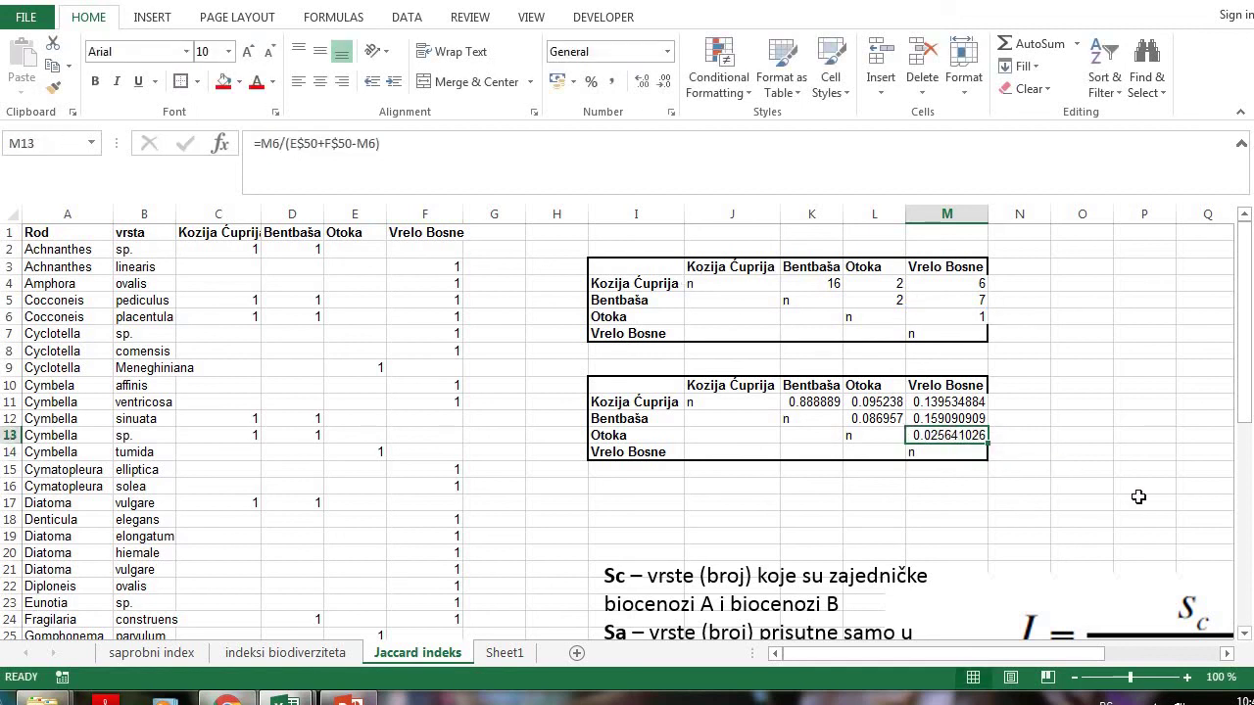
scroll(1006, 466, down, 1)
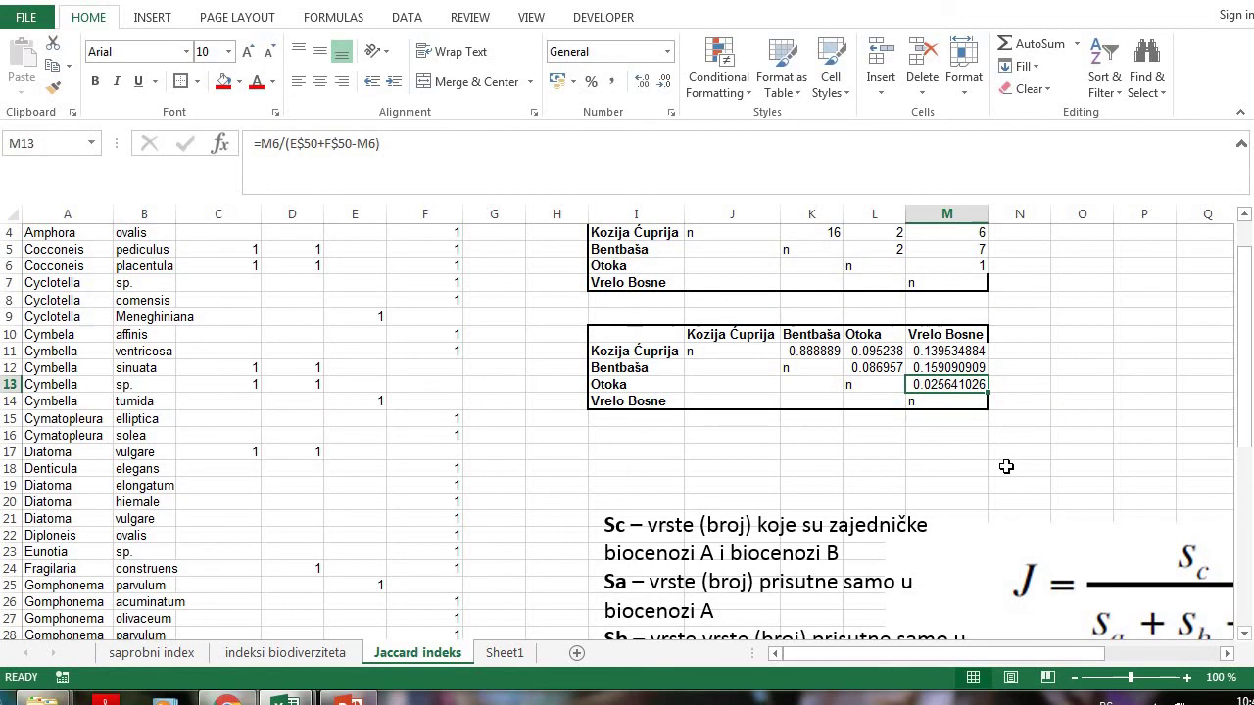
Move the Sc/Sa/Sb definitions text box and the J formula picture up, closer beneath the index matrix, and check the formula in K11
scroll(1055, 481, up, 1)
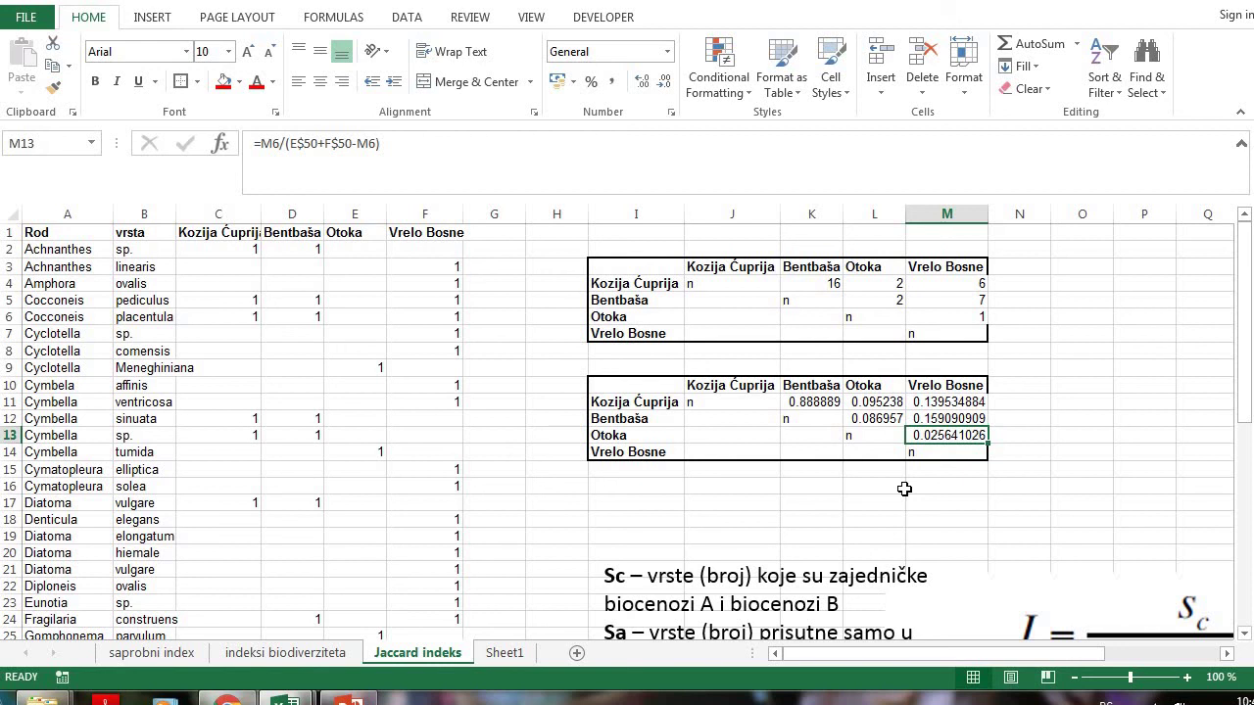
click(794, 604)
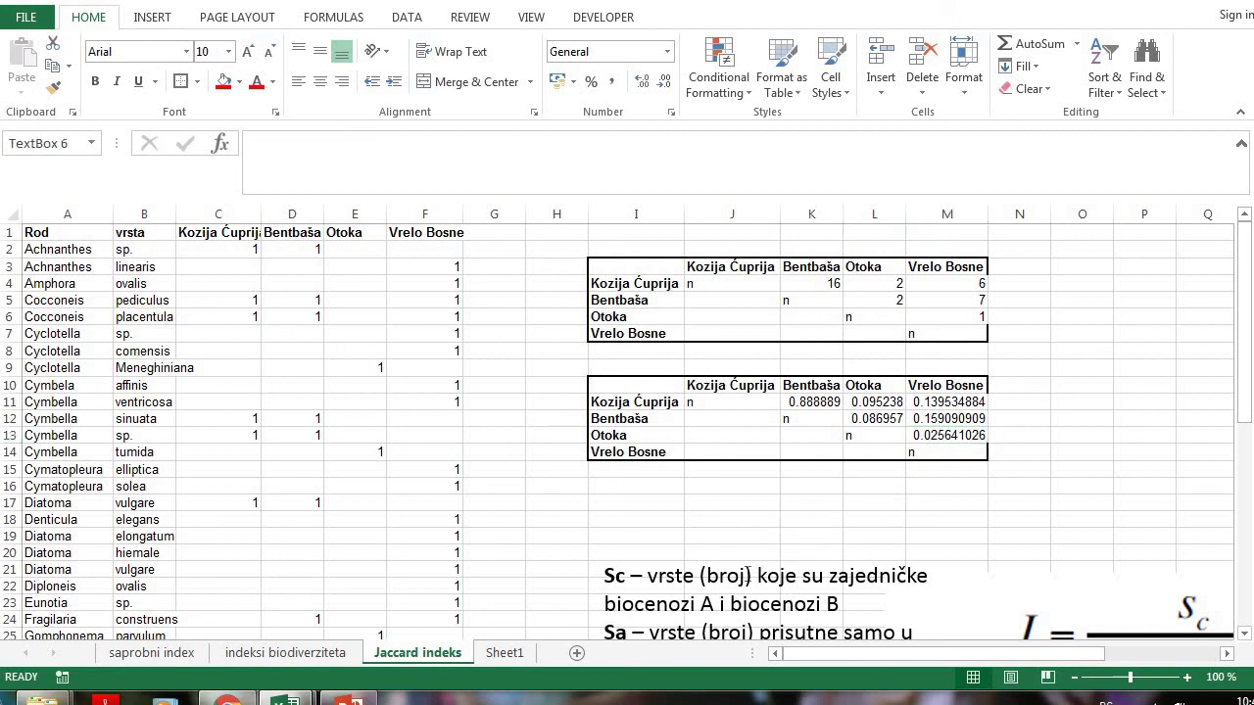
drag(708, 530, 640, 464)
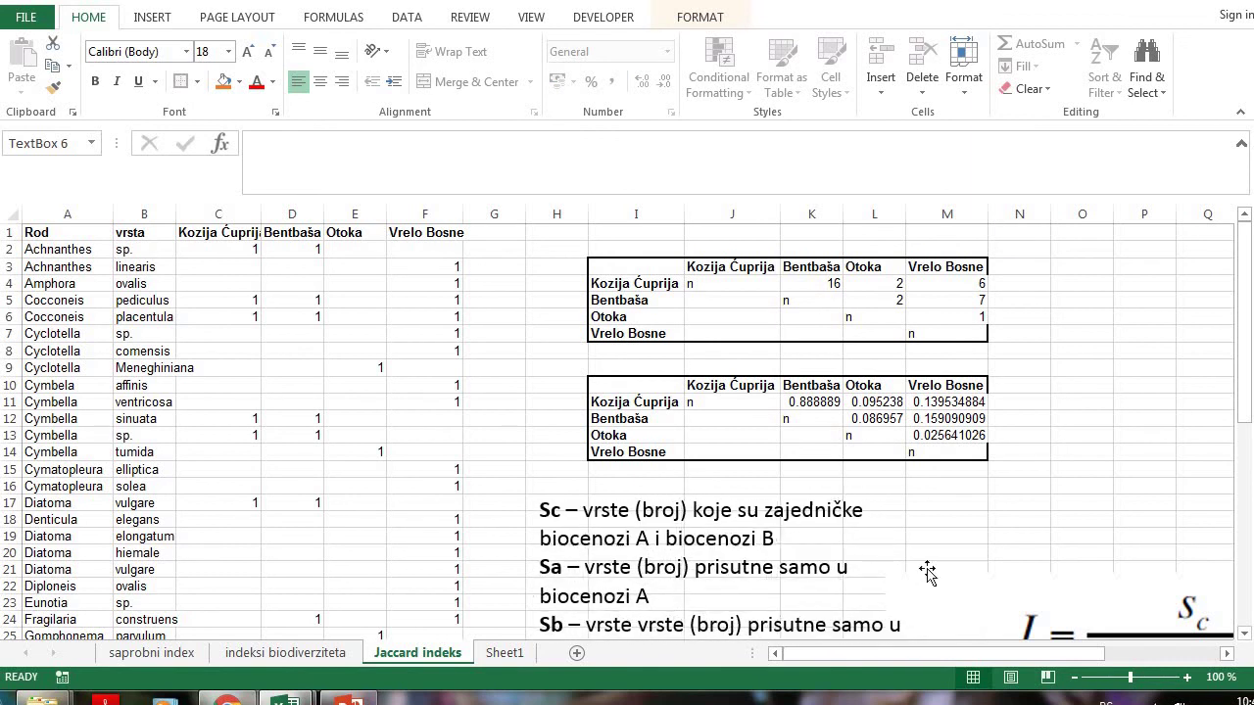
click(1063, 608)
drag(1038, 553, 1031, 522)
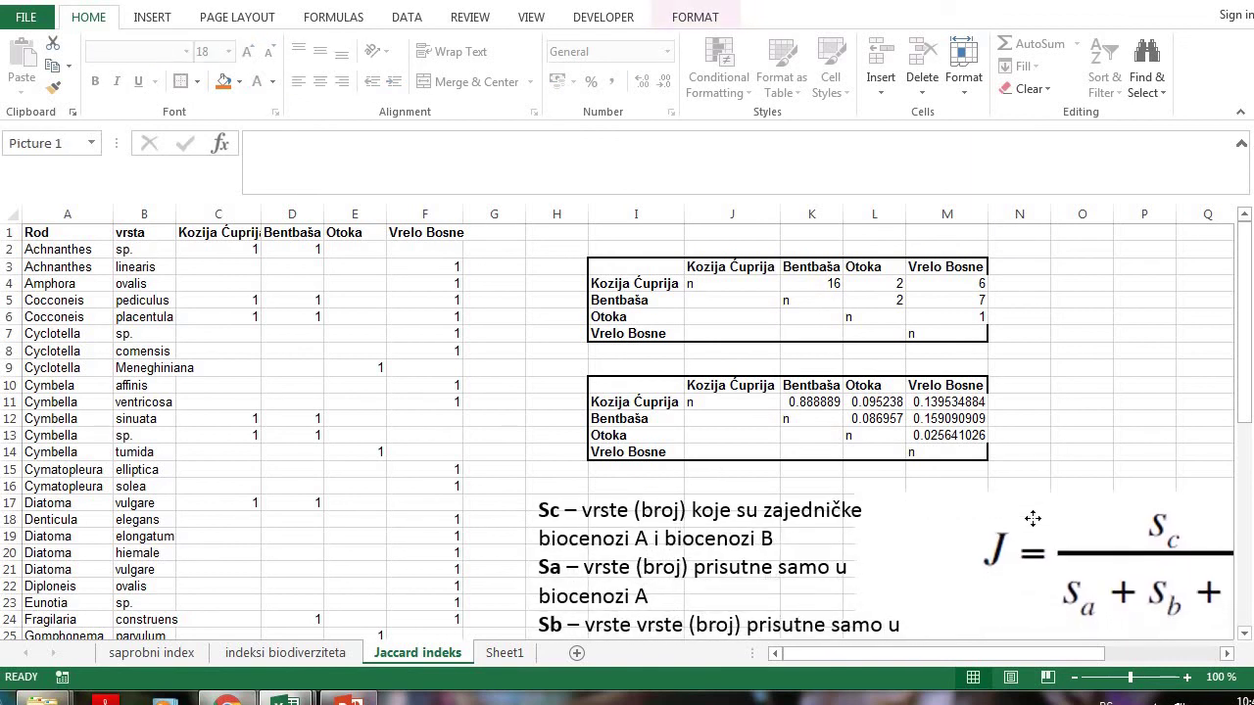
click(1081, 424)
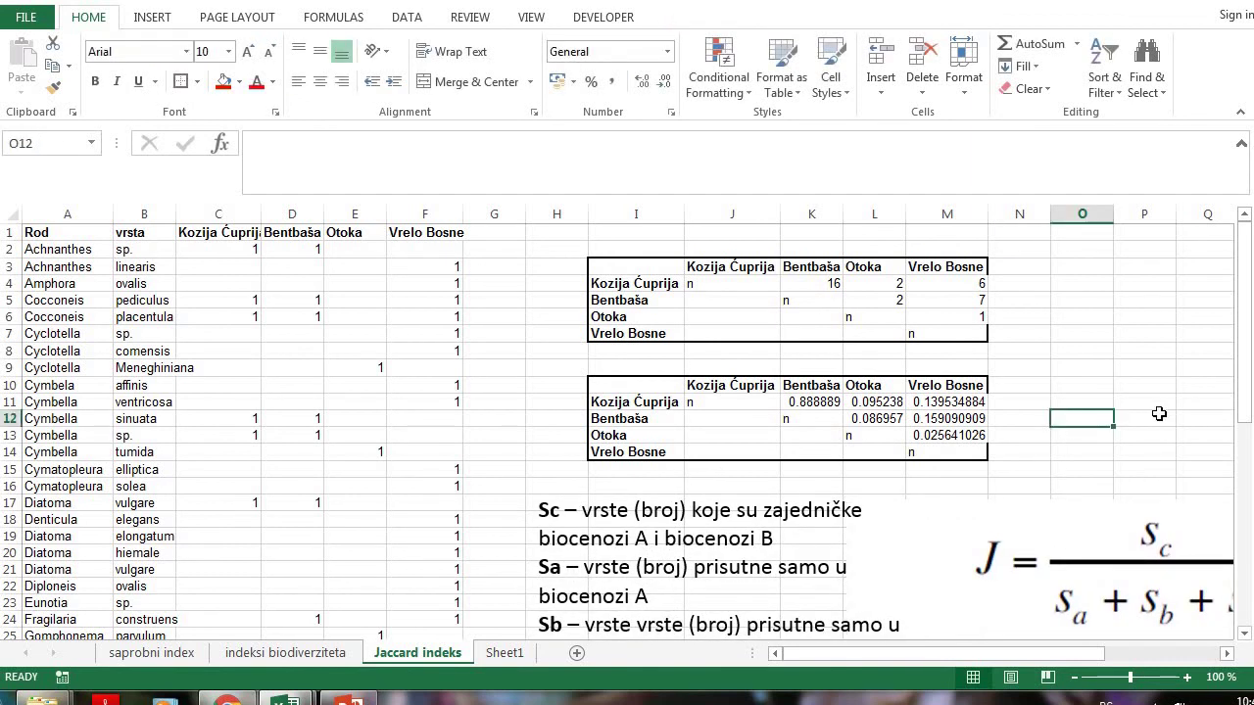
click(809, 404)
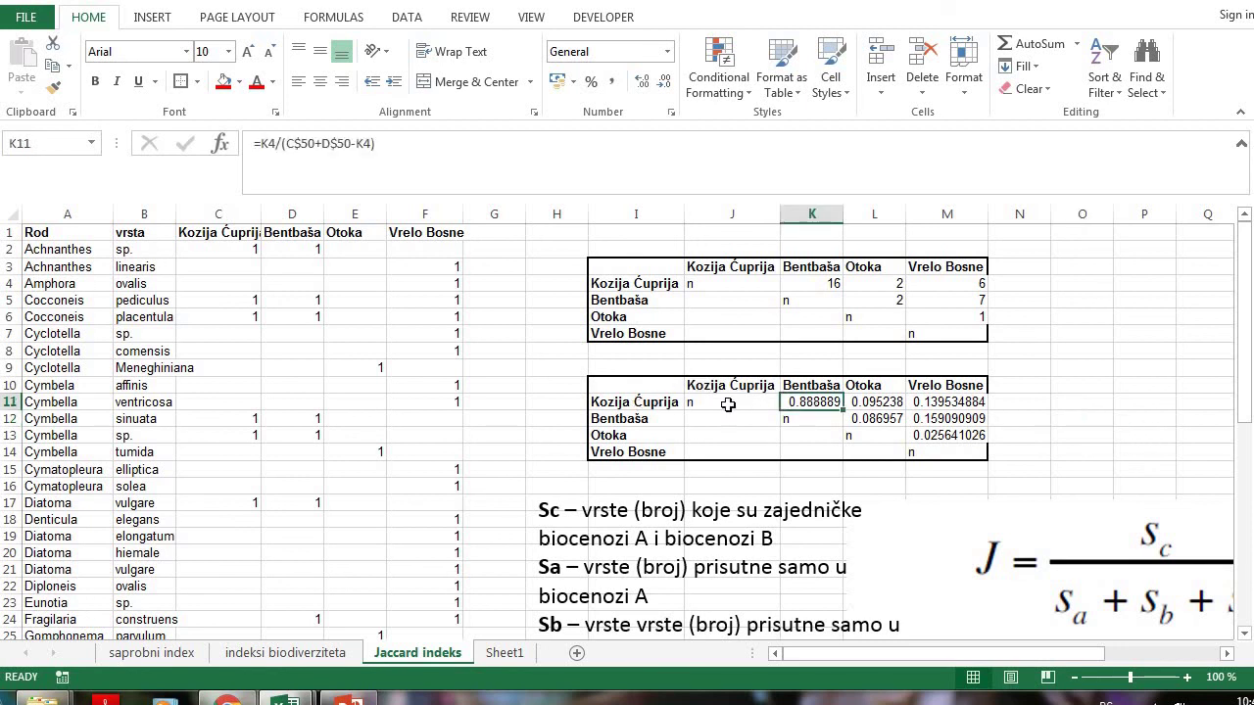
click(1089, 397)
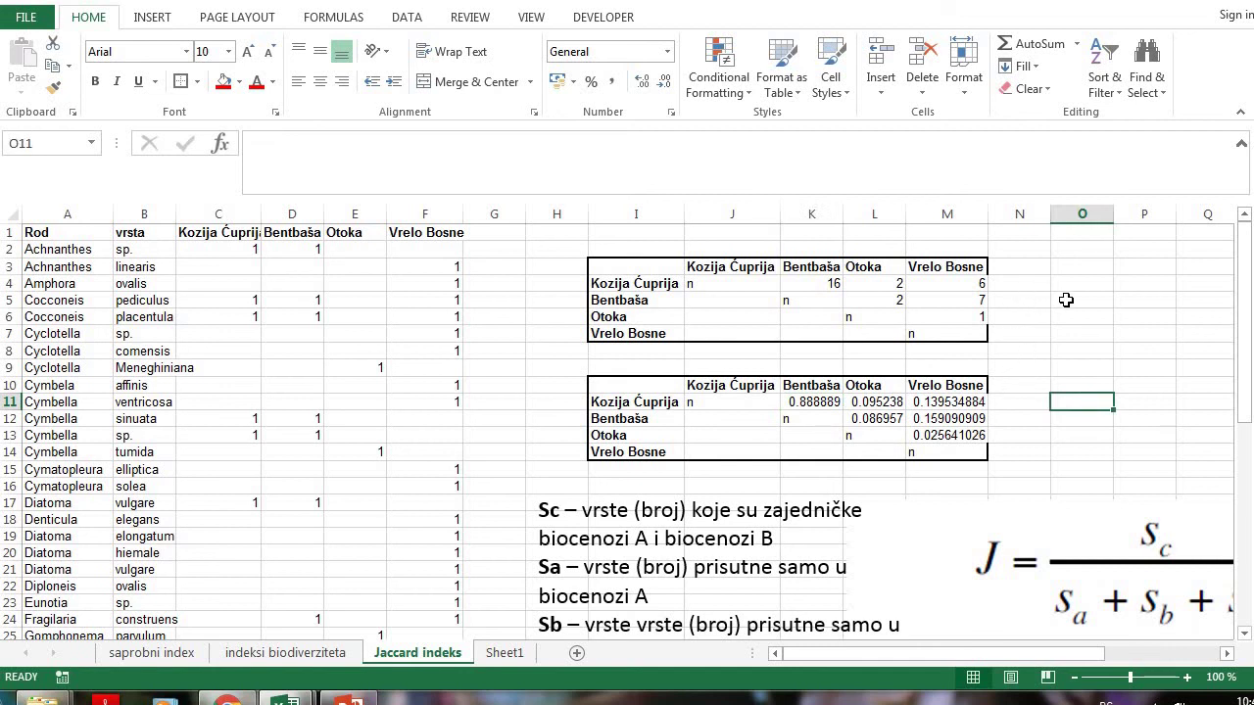
Delete the J formula picture and the Sc/Sa/Sb definitions text box below the index matrix
click(1095, 576)
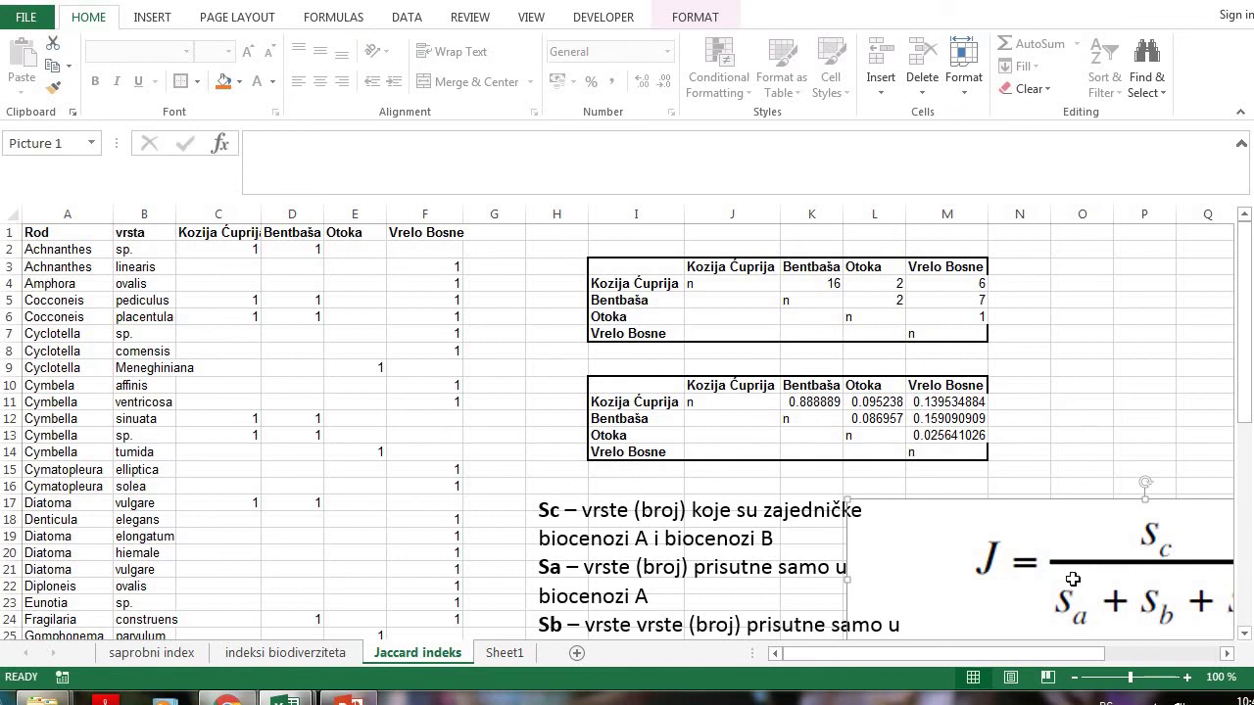
key(Delete)
click(837, 534)
key(Escape)
key(Delete)
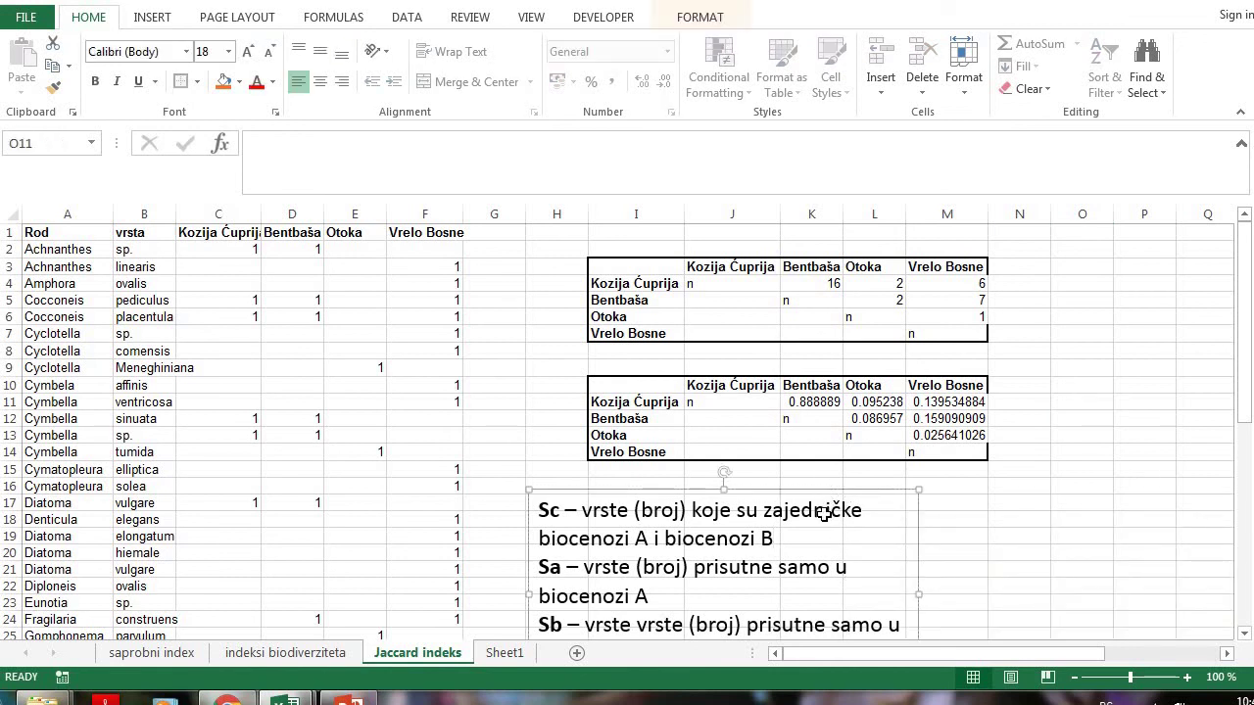
Enter the site-pair label KozijC_BNT in I18, below the index matrix
click(634, 516)
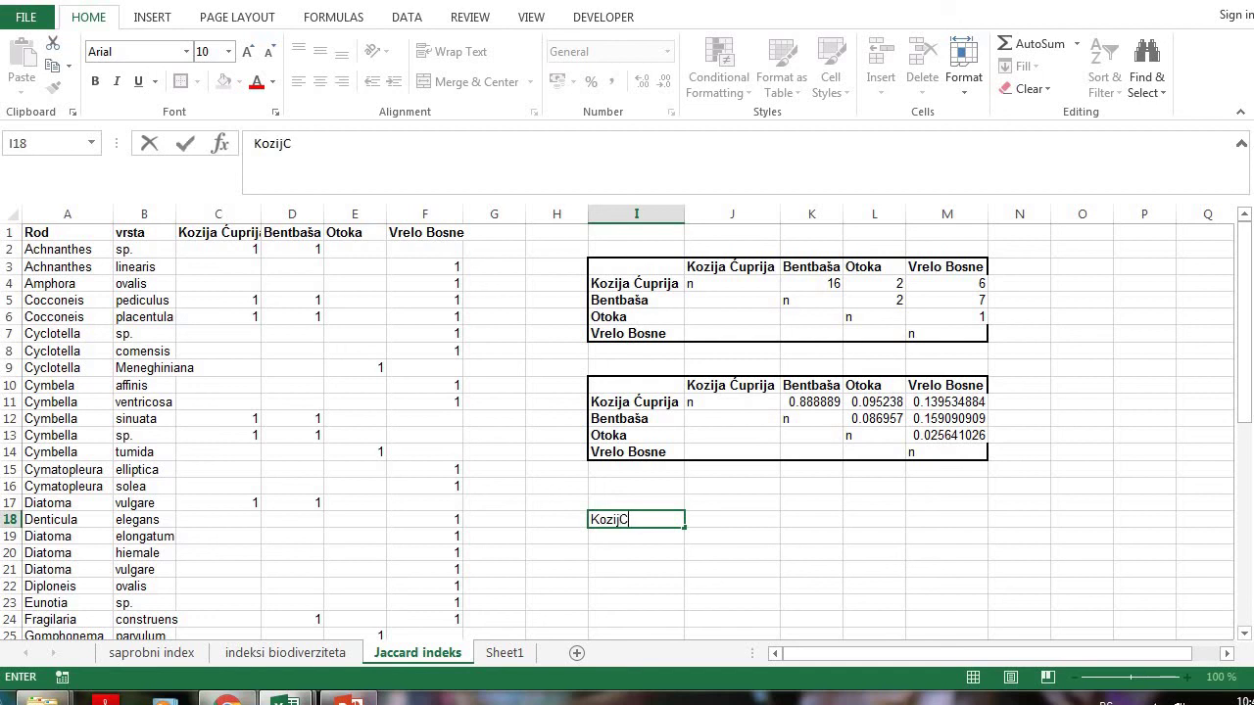
text(ozijC_BNT)
key(Return)
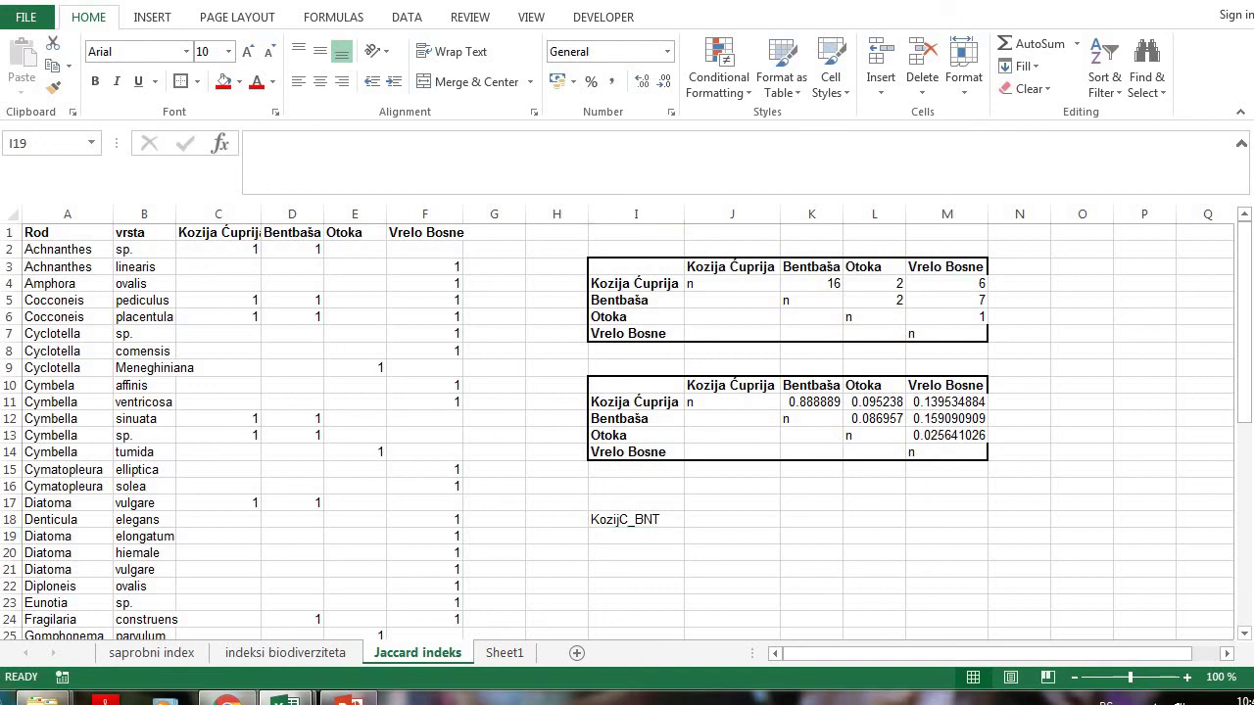
Paste the site-pair labels KC-BNT, KC-OT, KC-VB, BNT-OT, BNT-VB and OT-VB into I18:I23, and check each one
key(ctrl+c)
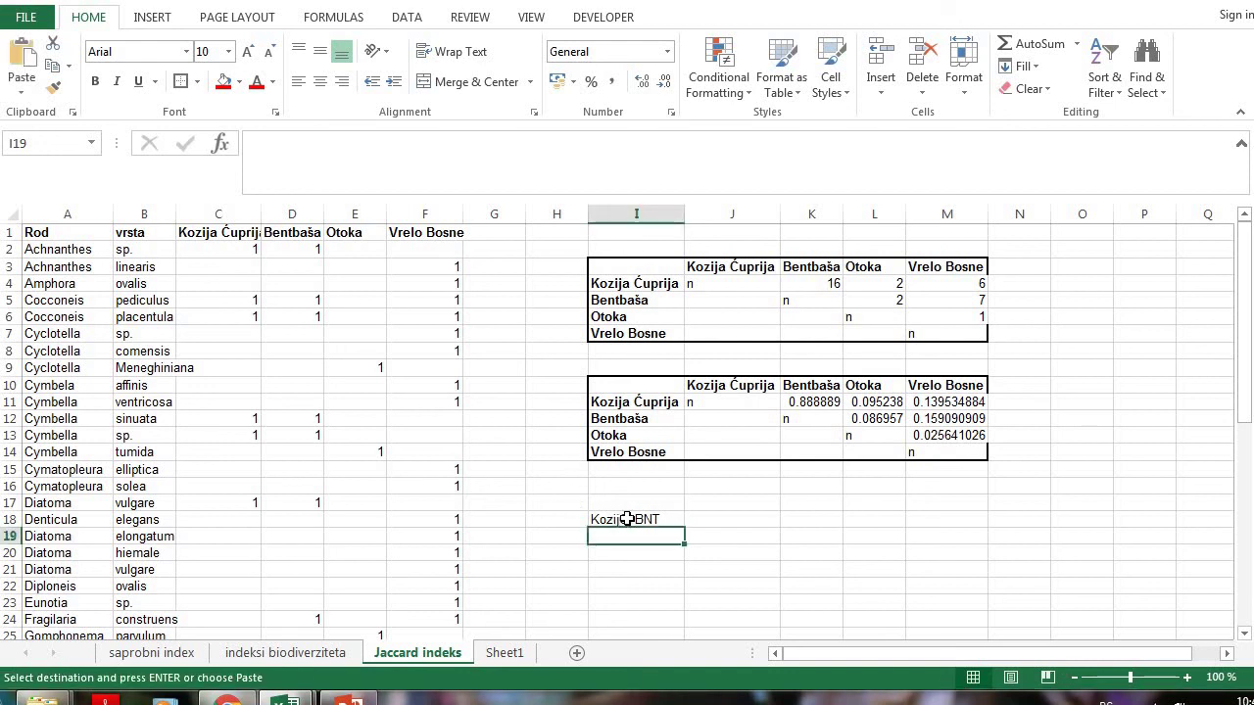
click(626, 519)
key(ctrl+v)
click(764, 526)
click(666, 518)
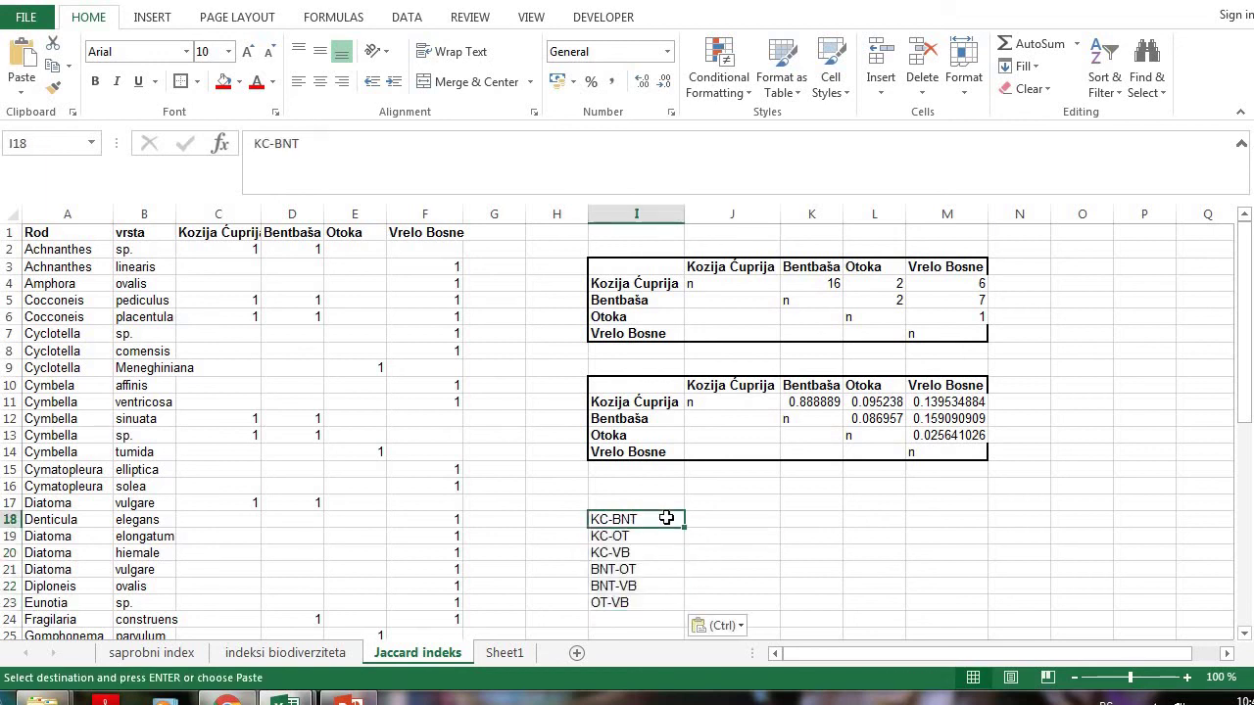
click(632, 541)
click(624, 553)
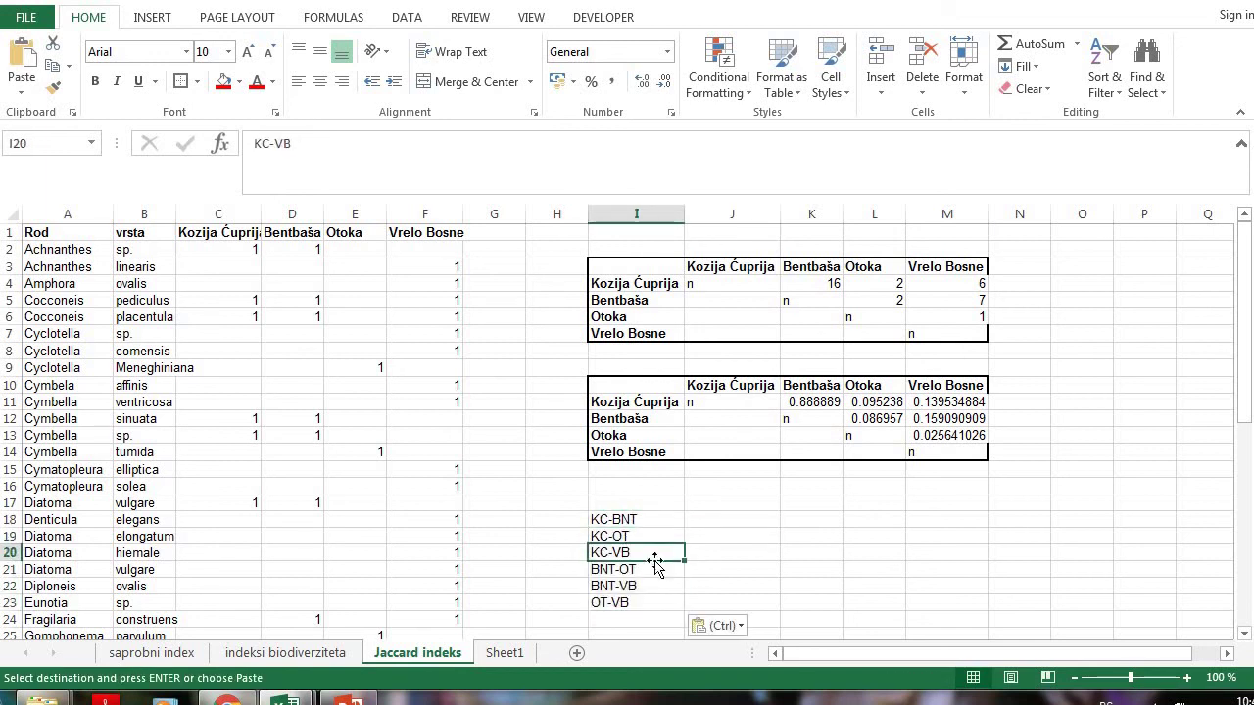
click(612, 569)
click(621, 588)
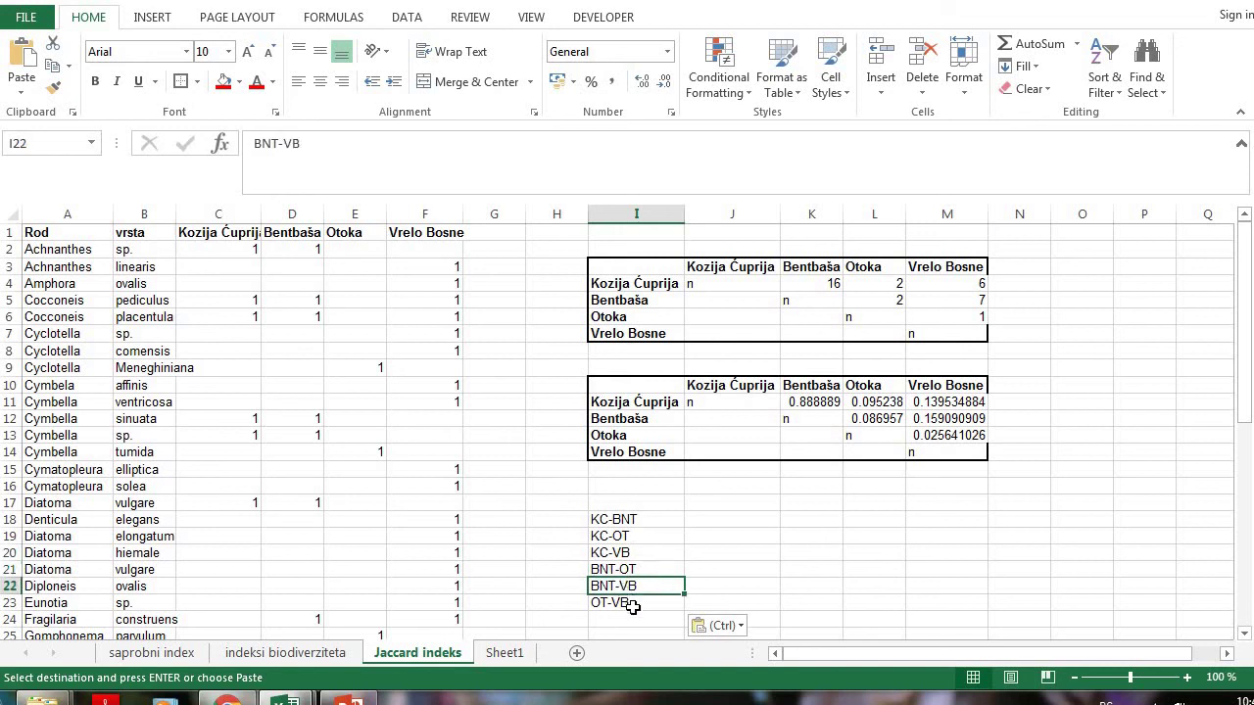
click(634, 604)
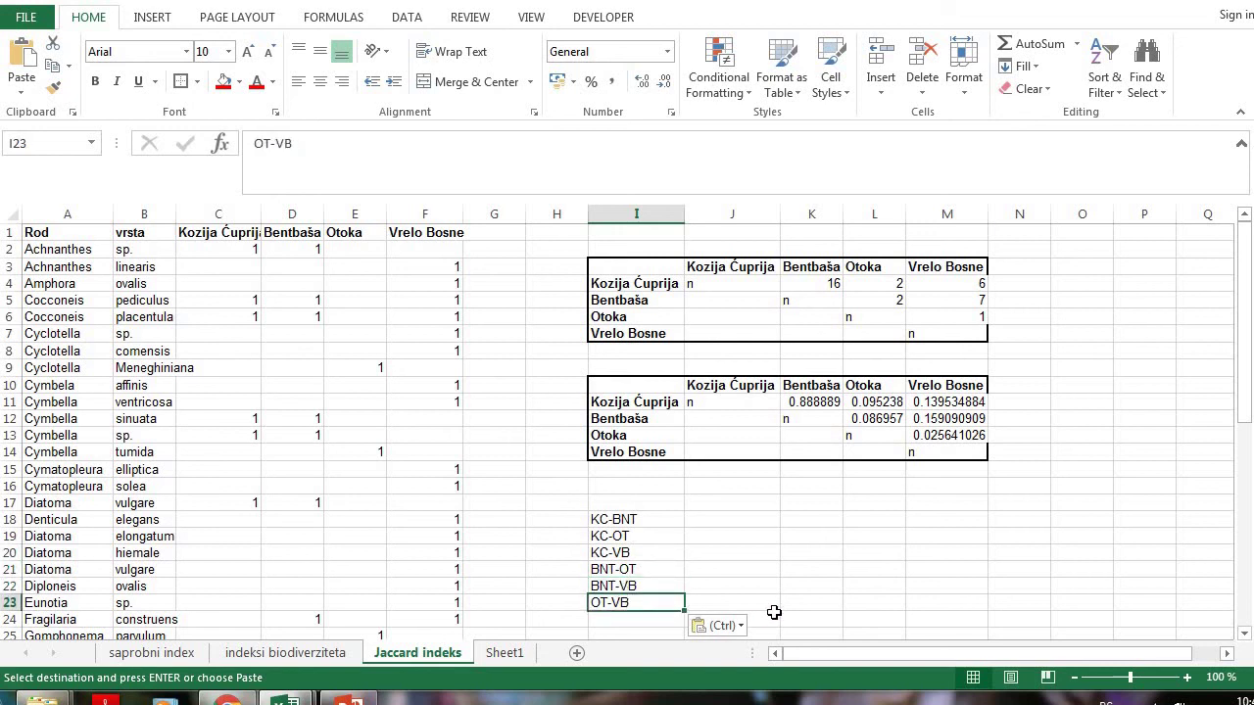